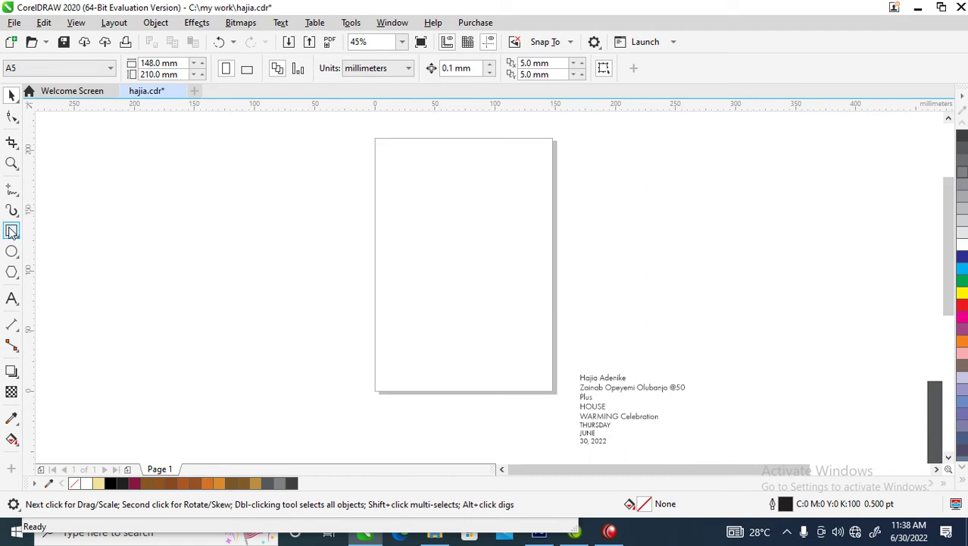
Create a 148 × 210 mm page-frame rectangle that matches the A5 page.
double_click(11, 231)
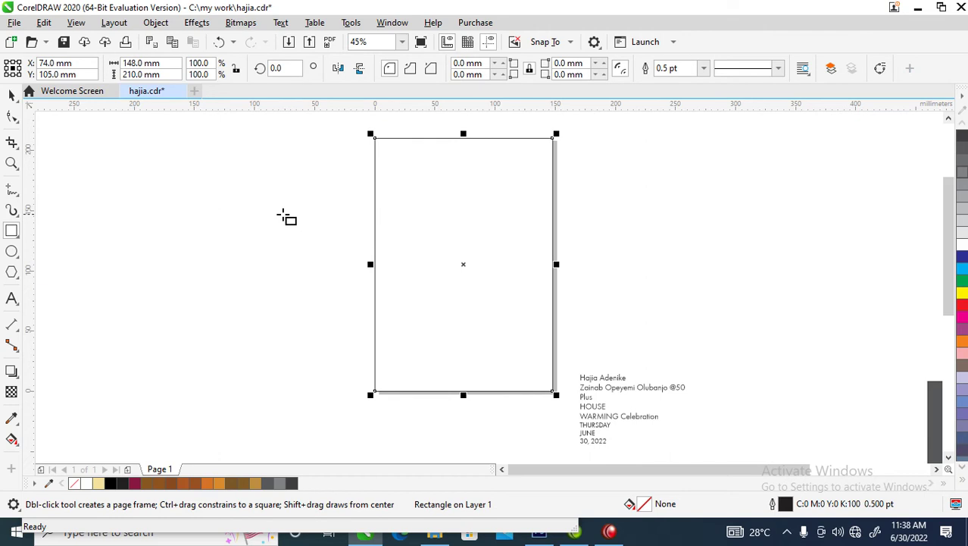
key("space")
left_click(199, 240)
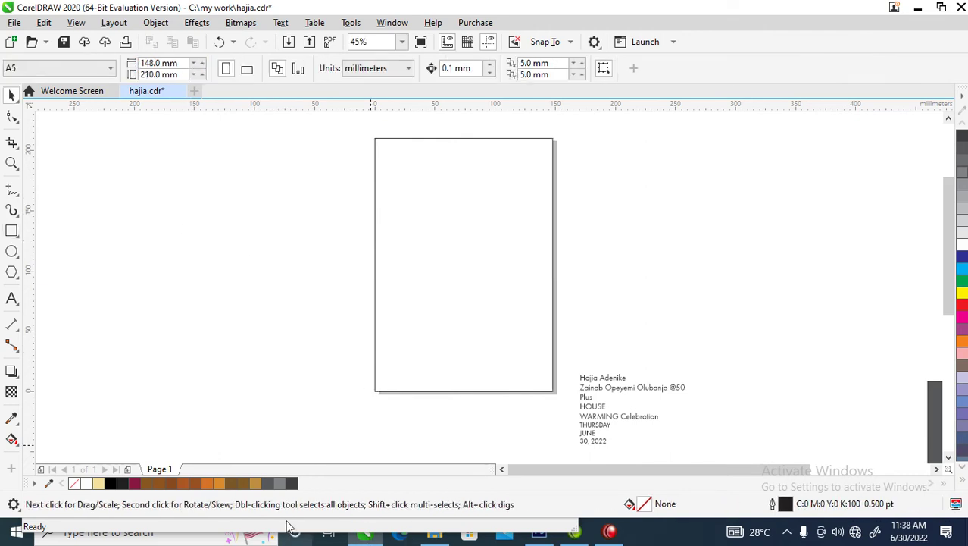
Bring the golden-twisted-fabric-with-shallow-depth-field image from the Downloads folder into the drawing.
left_click(423, 531)
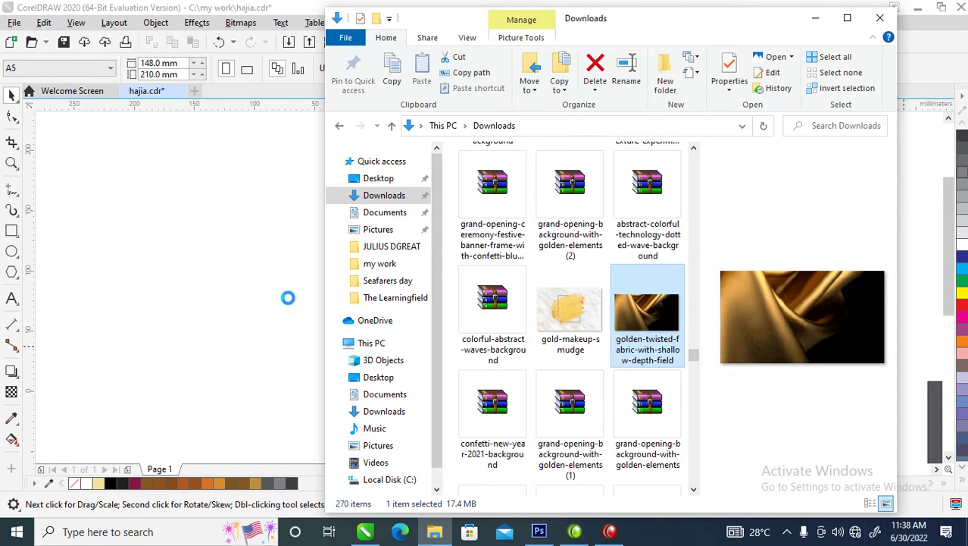
left_click_drag(450, 320, 199, 278)
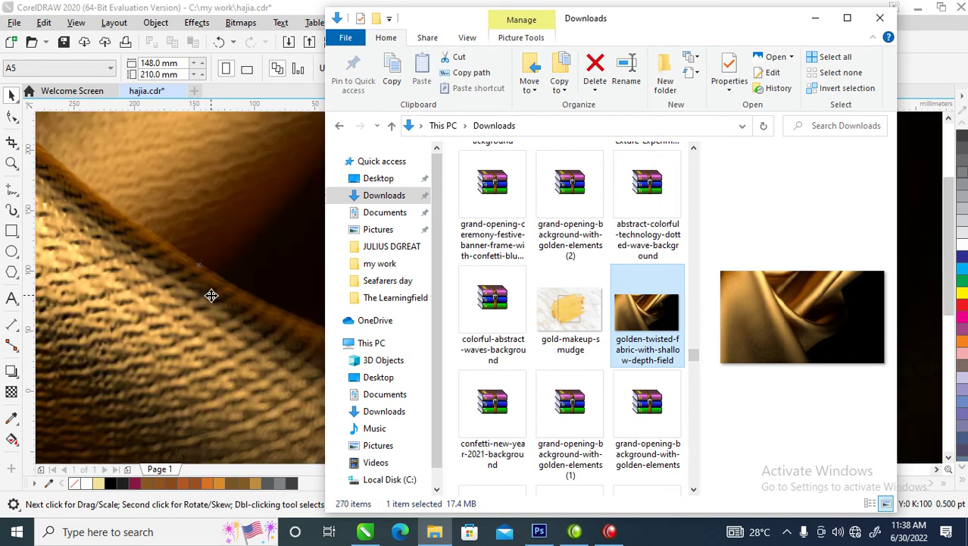
Bring the SL_121219_26010_08 image from the golden-3d-flowers-decorative-premium-background folder into the drawing.
left_click_drag(694, 358, 692, 465)
left_click(465, 239)
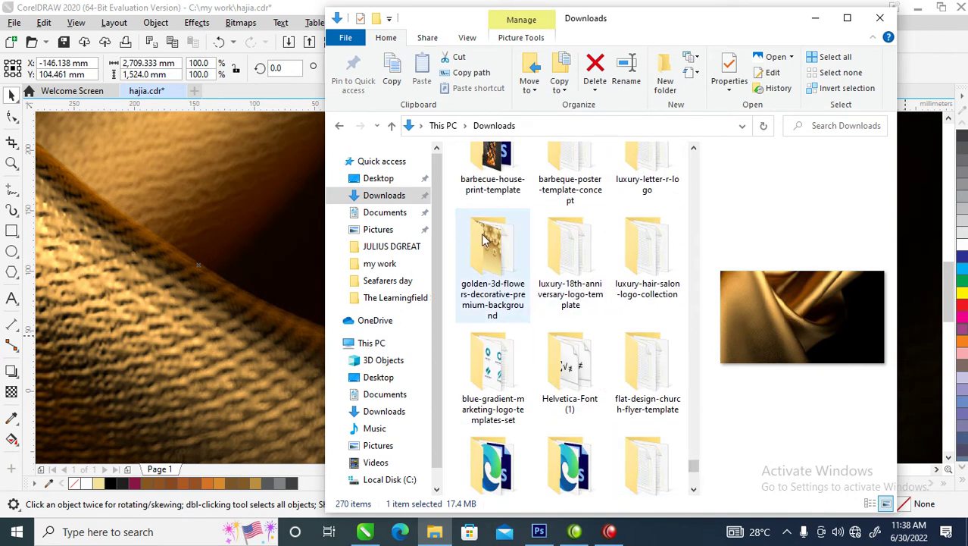
double_click(464, 239)
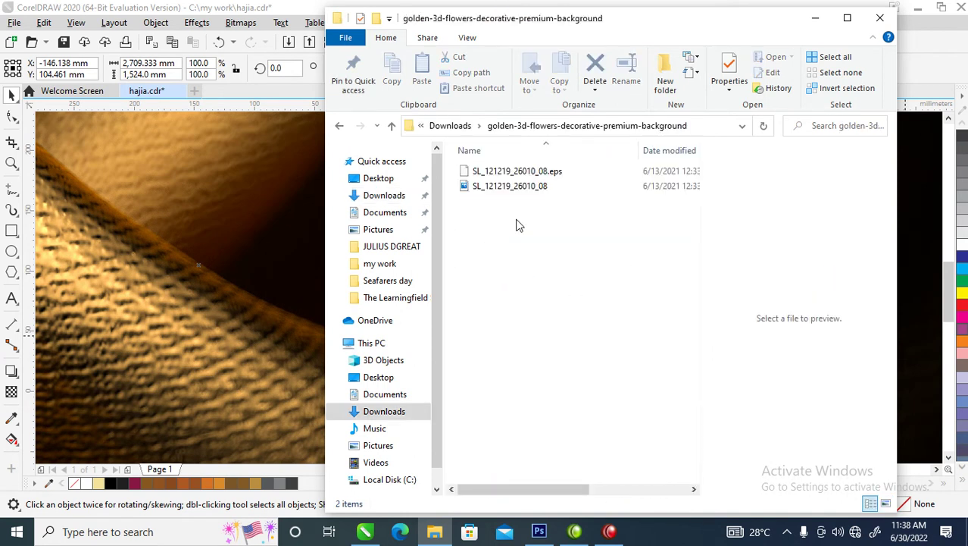
left_click(482, 185)
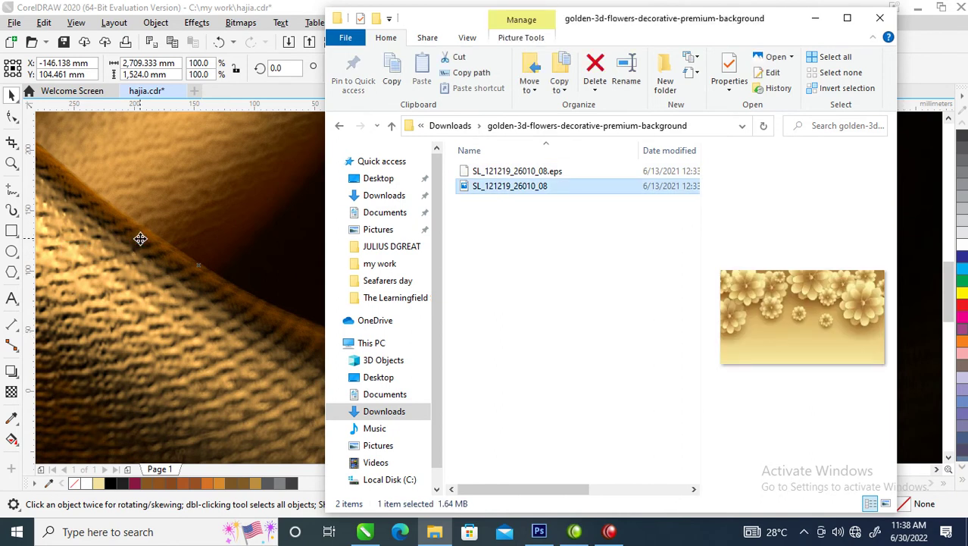
left_click(182, 222)
key("shift+F2")
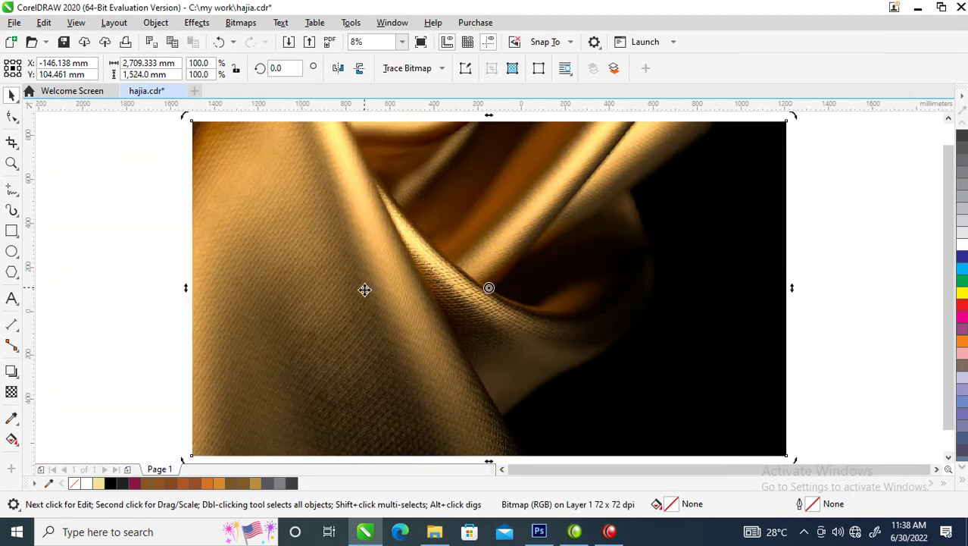
left_click(434, 531)
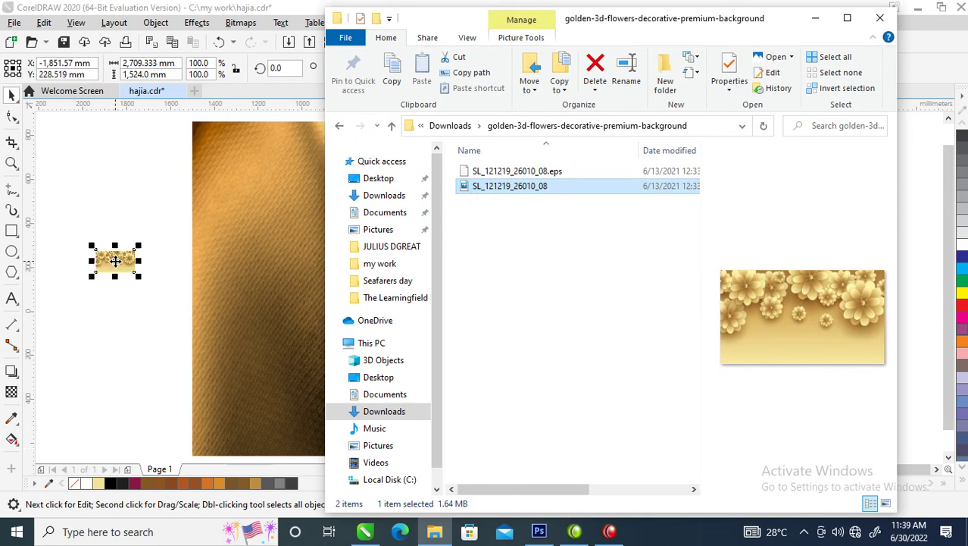
left_click(200, 283)
Scale the fabric image down to about 285 × 160 mm and move the golden flowers image beside it.
left_click(402, 260)
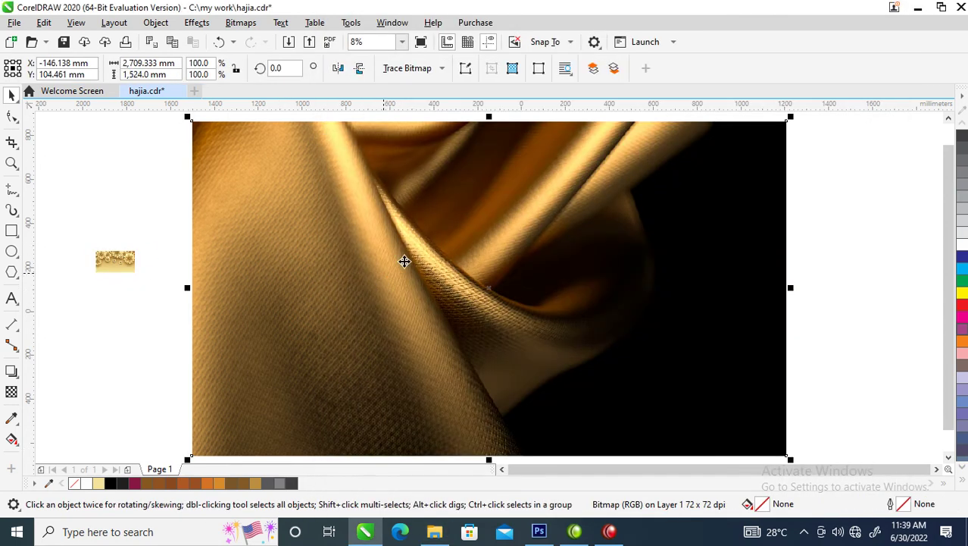
left_click_drag(436, 230, 485, 229)
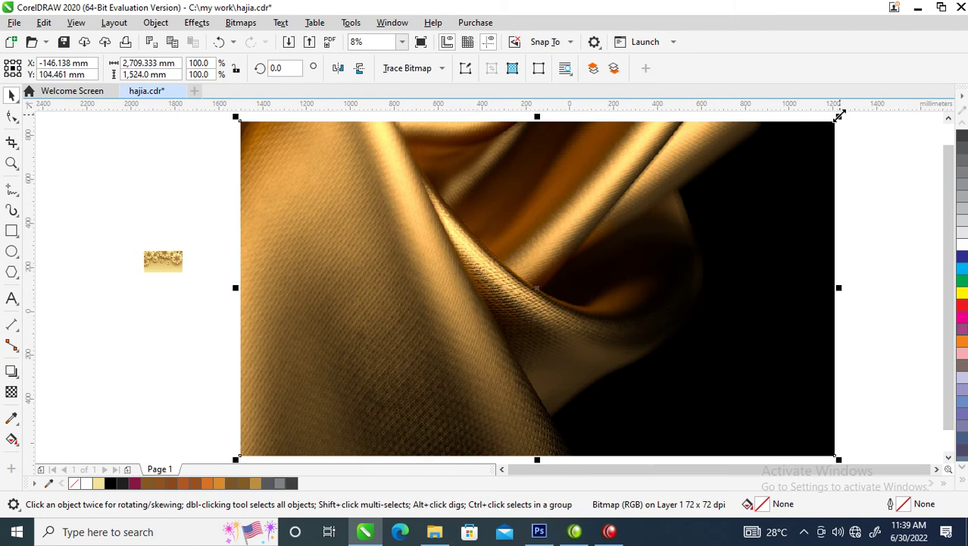
left_click_drag(839, 116, 511, 290)
left_click_drag(159, 276, 411, 311)
key("z")
left_click_drag(383, 255, 725, 352)
key("space")
left_click(429, 213)
left_click_drag(493, 158, 350, 240)
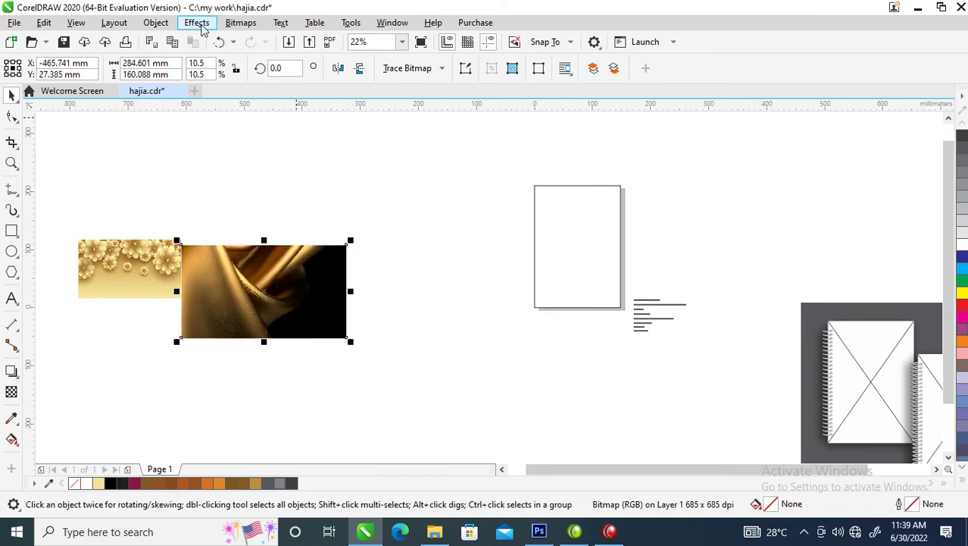
Convert the fabric image to a 300 dpi bitmap in RGB Color (24-bit) mode.
left_click(241, 22)
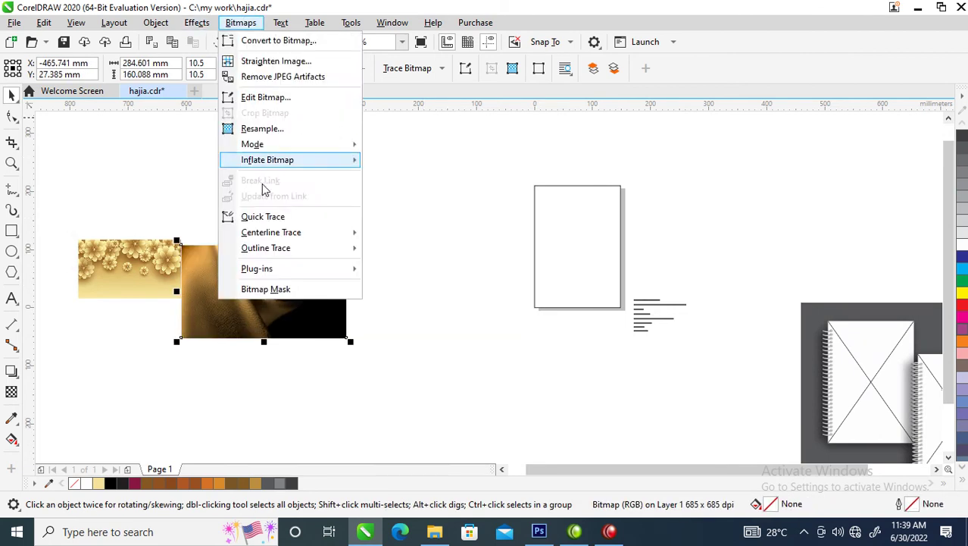
left_click(248, 26)
left_click(267, 43)
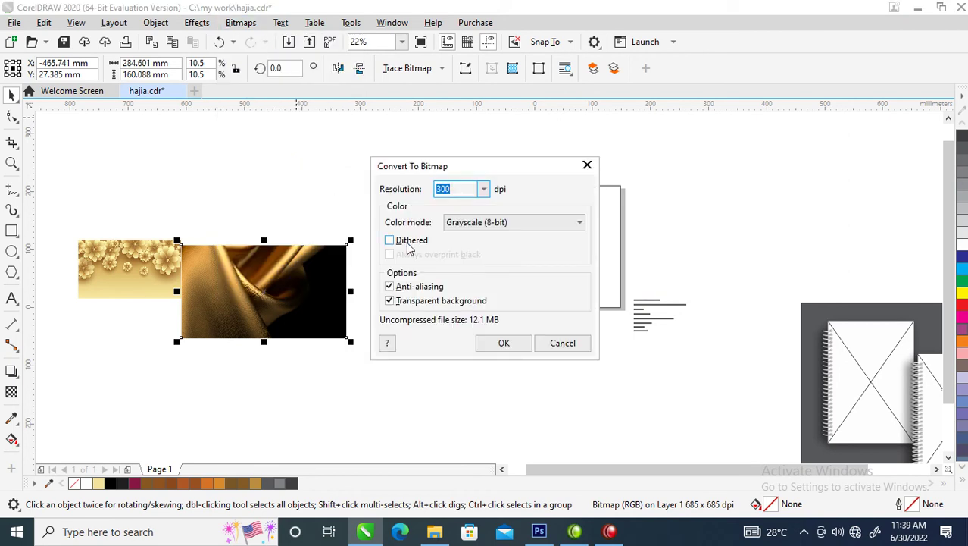
left_click(552, 224)
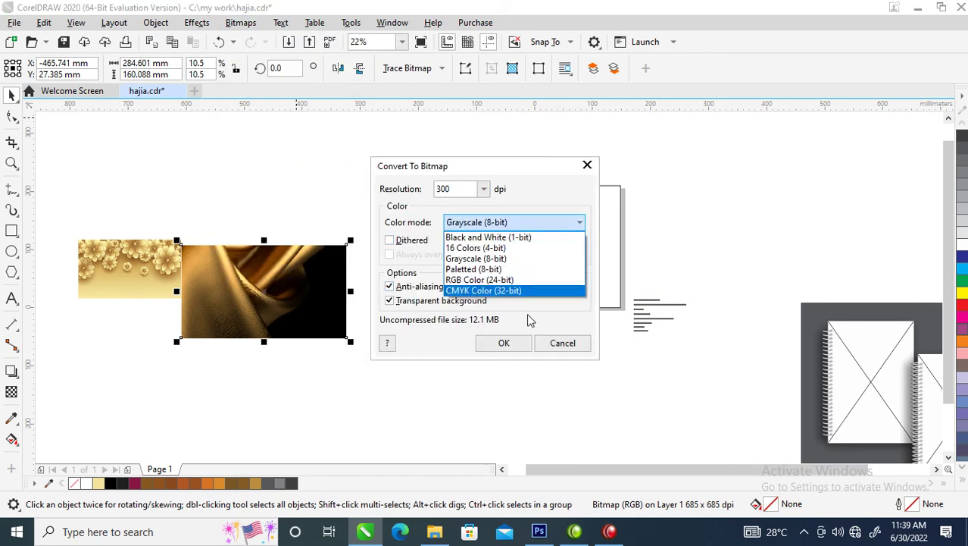
left_click(463, 280)
left_click(500, 343)
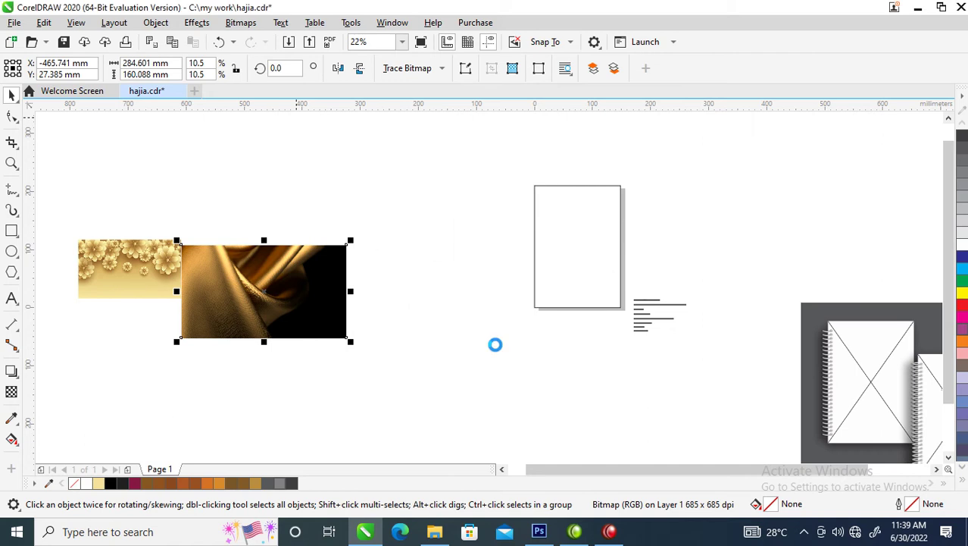
Convert the golden flowers image to a bitmap with the same 300 dpi RGB settings.
left_click(130, 264)
key("alt+b")
key("Return")
key("Return")
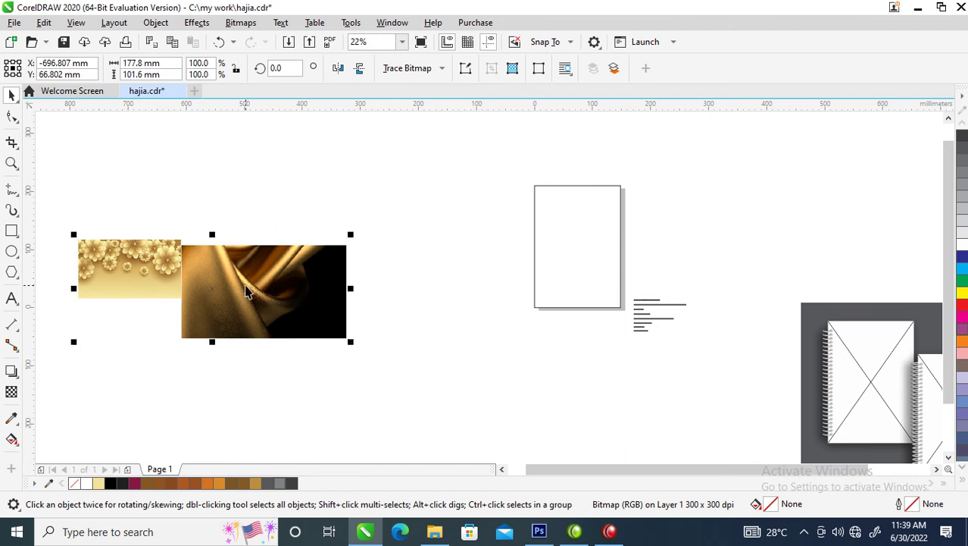
Move the flowers and fabric images together to just beside the page frame.
left_click(282, 300, "shift")
left_click_drag(281, 300, 440, 231)
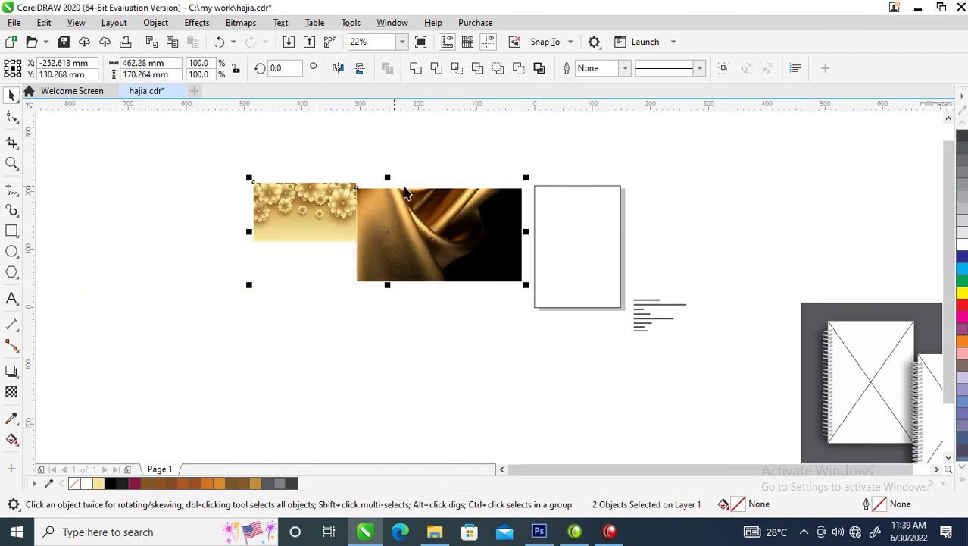
key("z")
left_click_drag(251, 151, 735, 354)
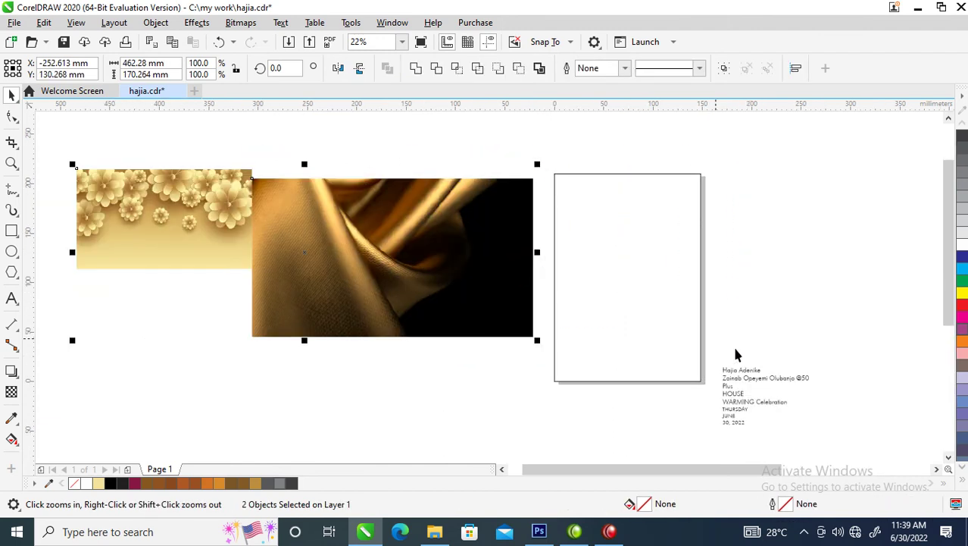
key("space")
Draw a six-sided polygon about 113 × 130 mm in the page's upper part and add a concentric copy about 99 × 114 mm inside it.
left_click(632, 216)
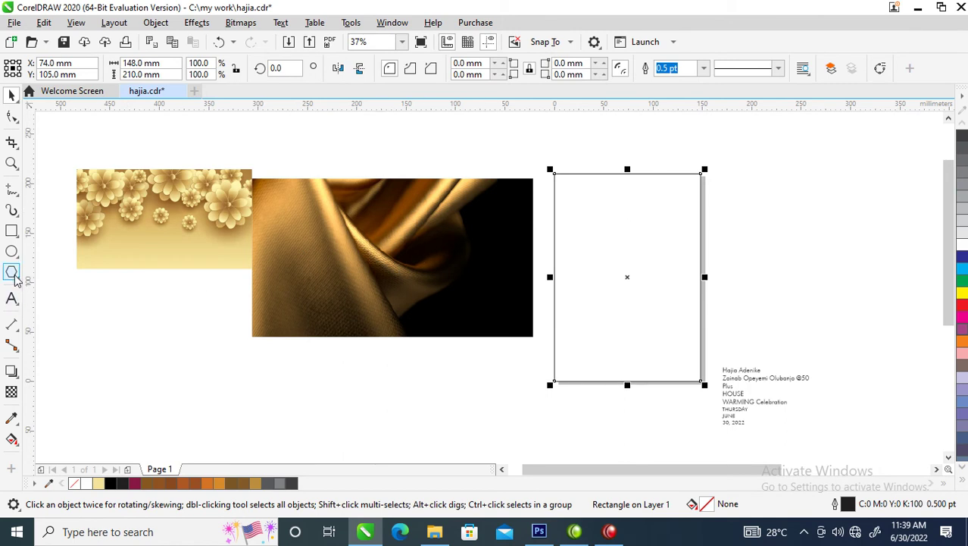
left_click(12, 274)
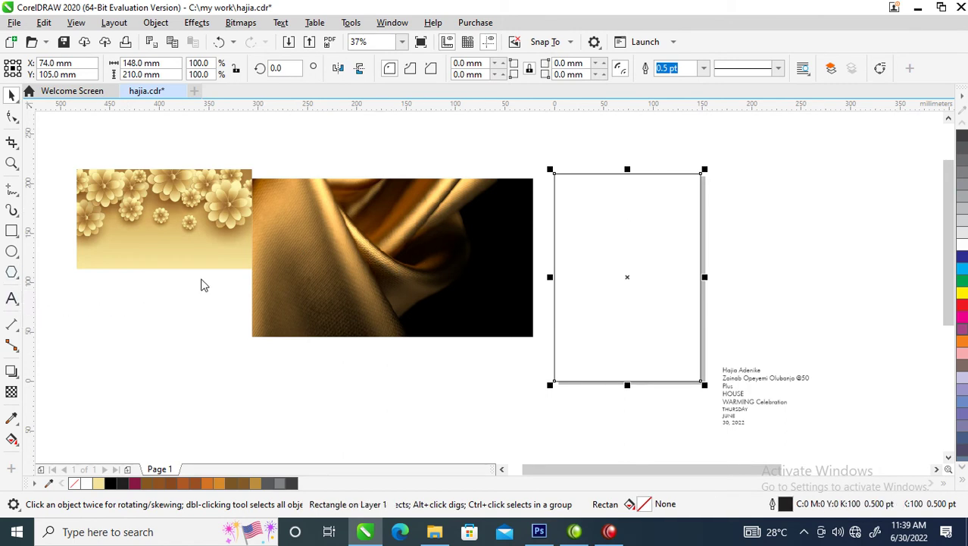
left_click_drag(558, 192, 641, 313)
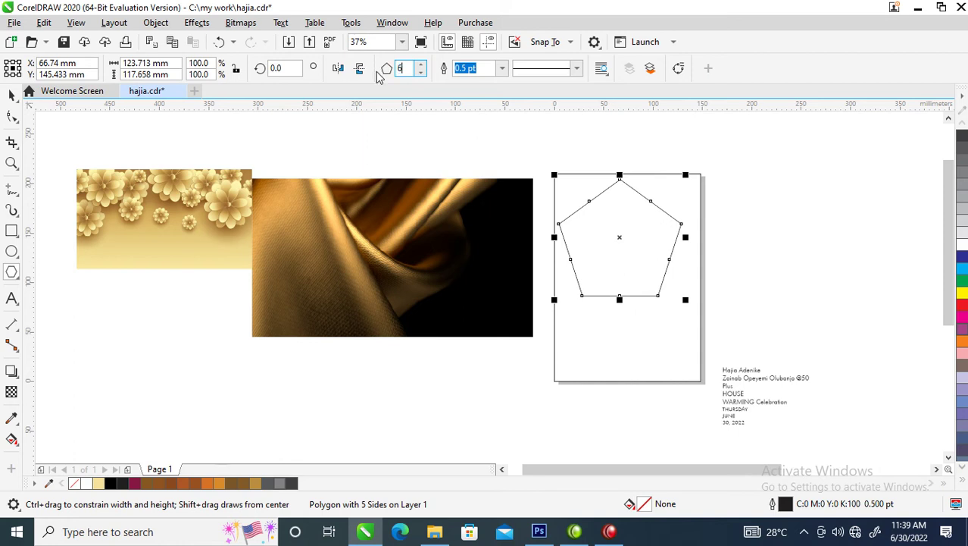
type("6")
key("Return")
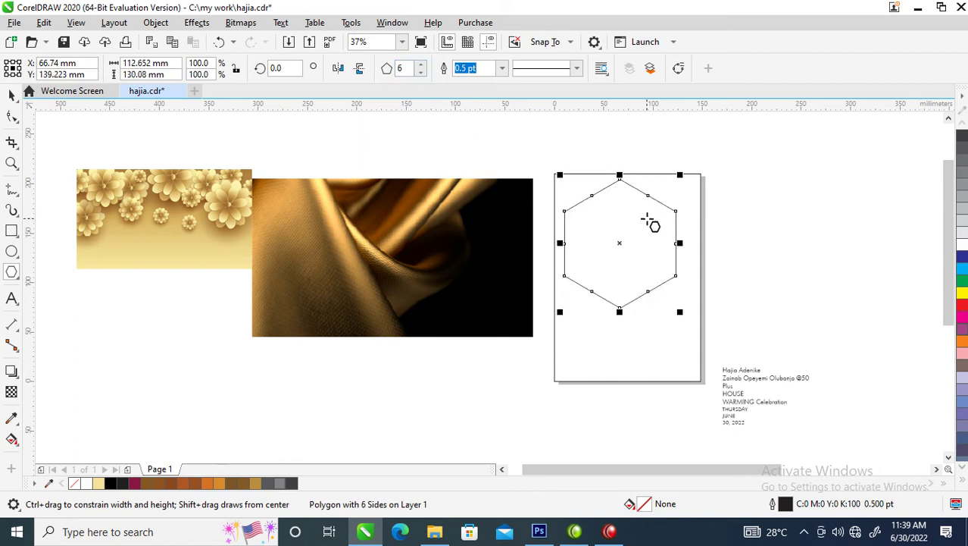
key("space")
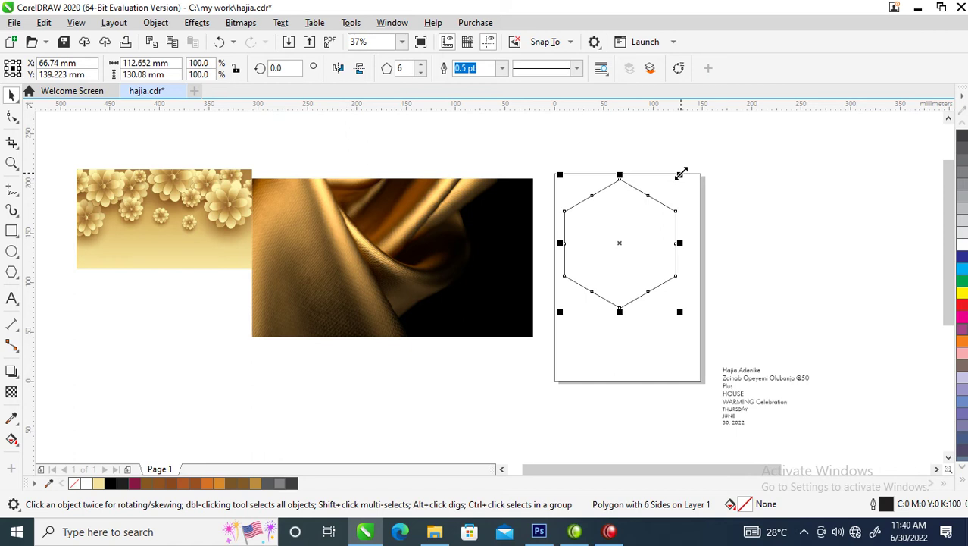
left_click_drag(681, 174, 680, 183)
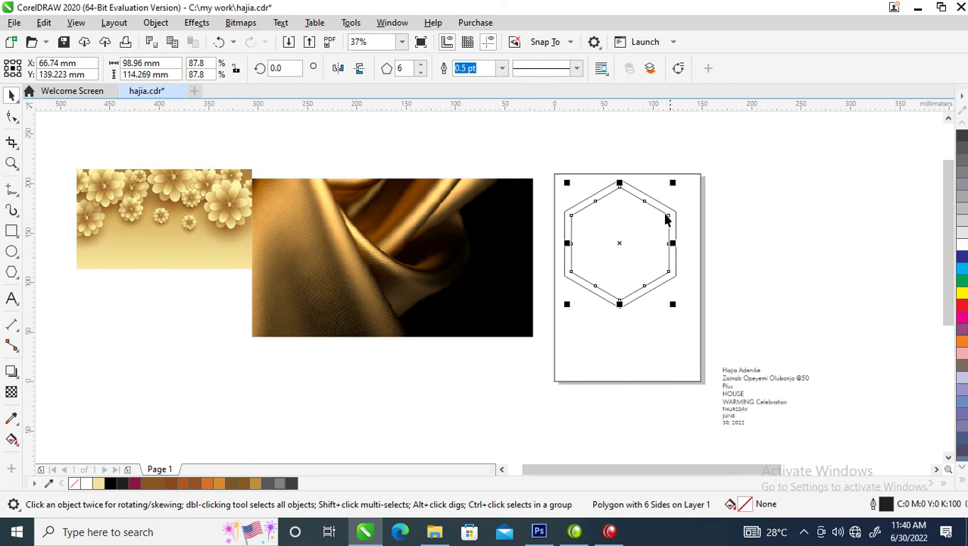
PowerClip the fabric image inside the inner hexagon and mirror the clipped hexagon horizontally.
left_click(329, 231)
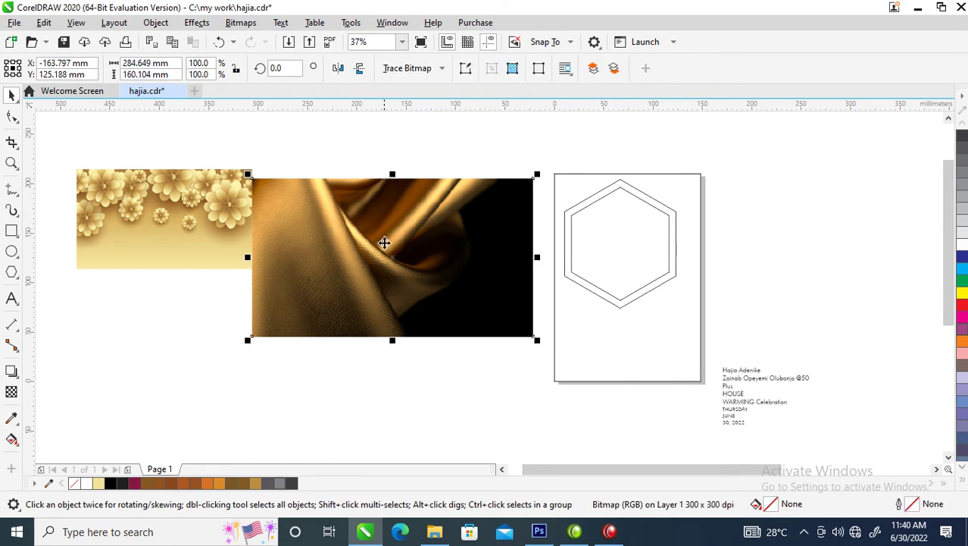
mouse_move(367, 240)
left_mouse_down()
mouse_move(407, 290)
mouse_move(583, 256)
mouse_move(444, 261)
left_mouse_up()
left_click(340, 198)
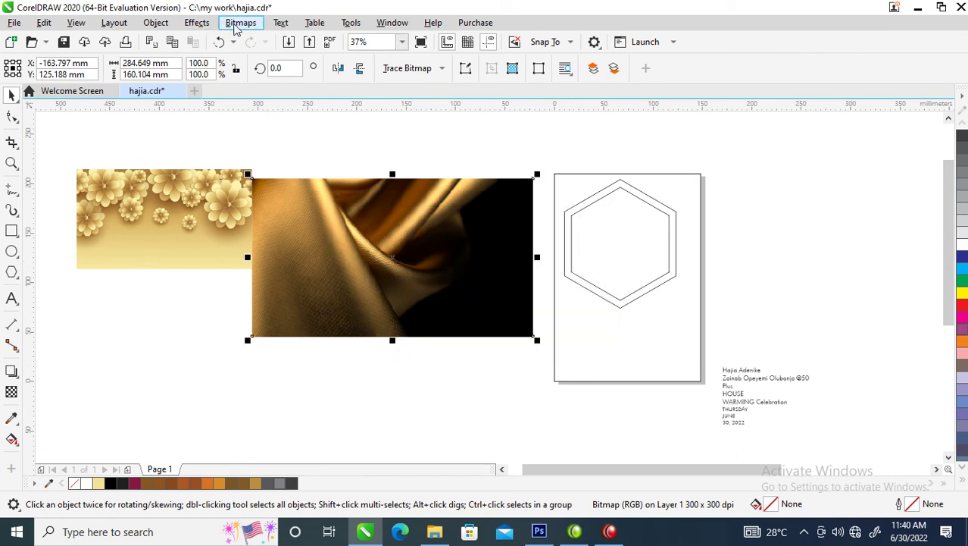
left_click(166, 26)
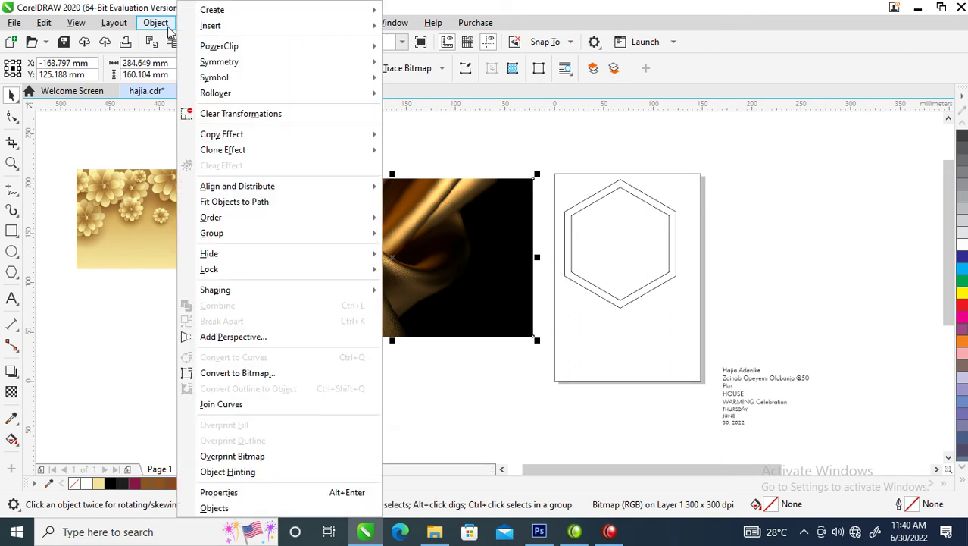
mouse_move(232, 53)
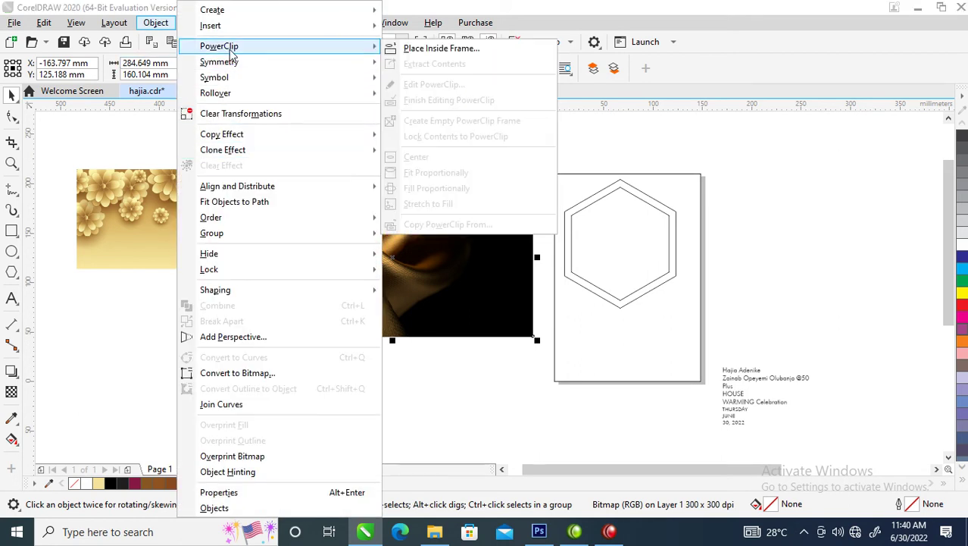
left_click(428, 52)
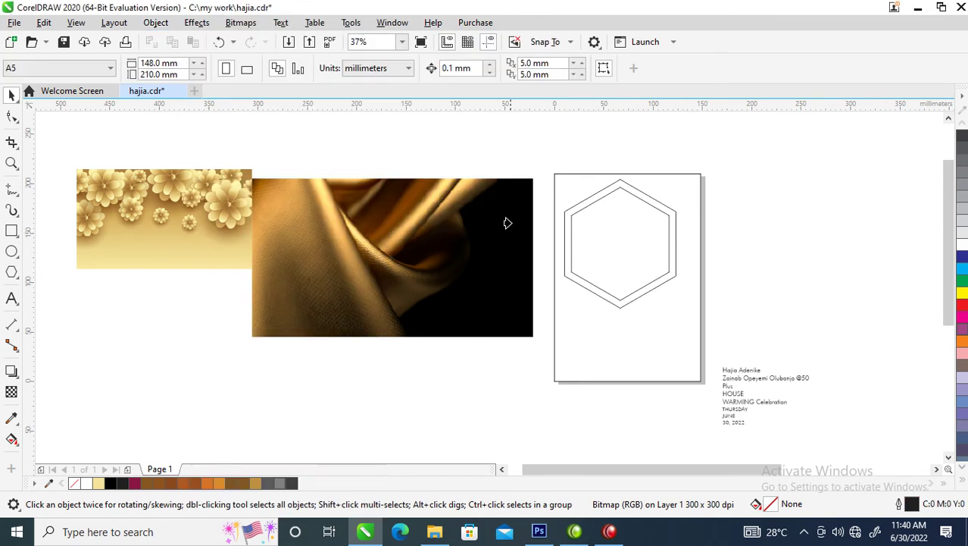
left_click(585, 215)
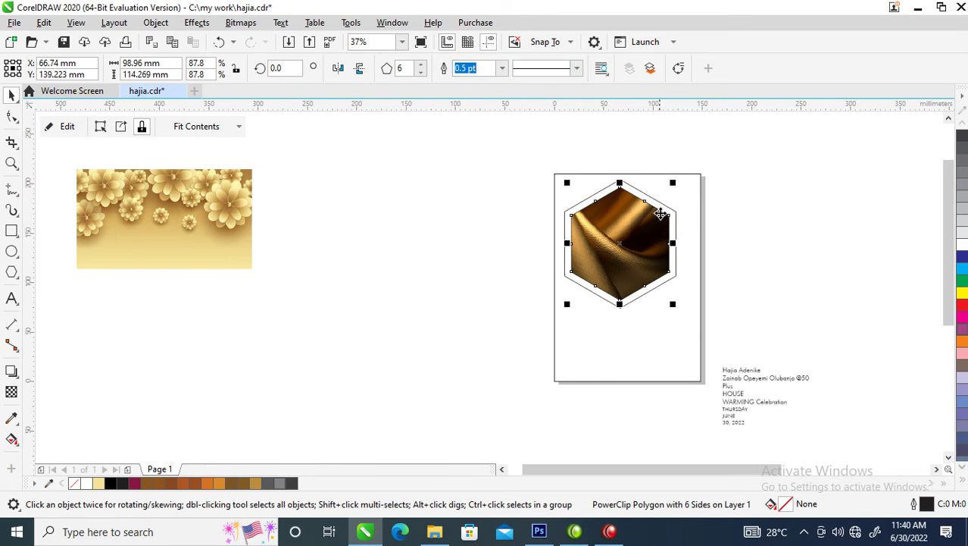
left_click(338, 68)
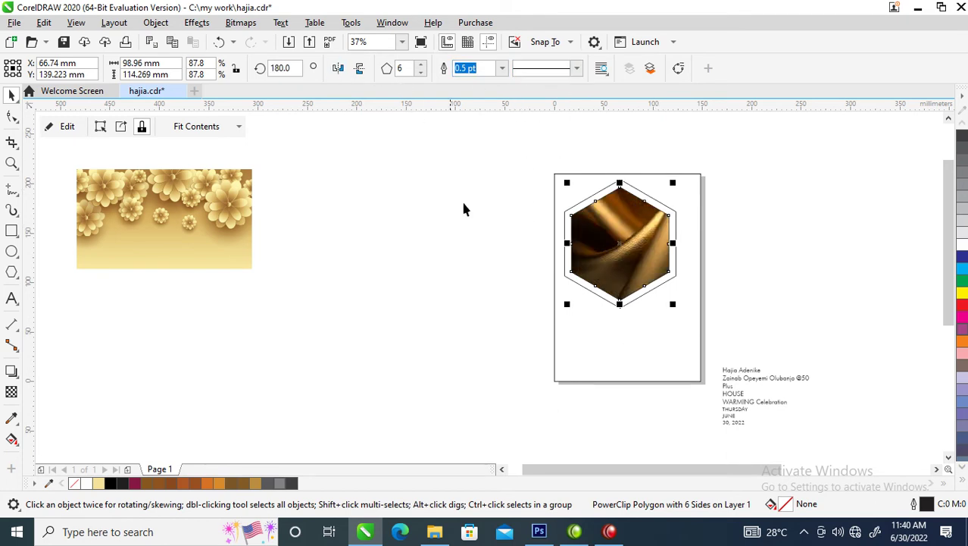
key("ctrl+z")
Fill the outer hexagon with white and remove its outline.
left_click(963, 245)
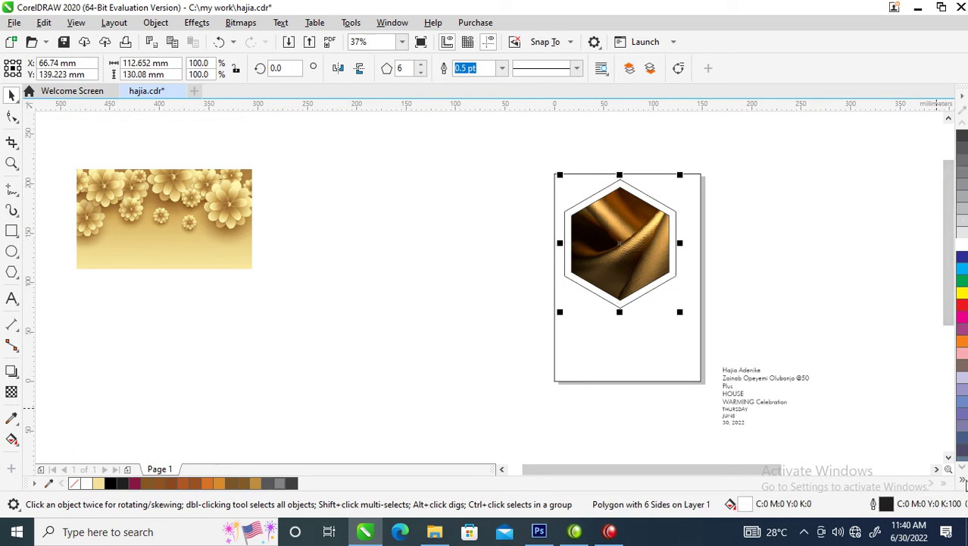
left_click(963, 483)
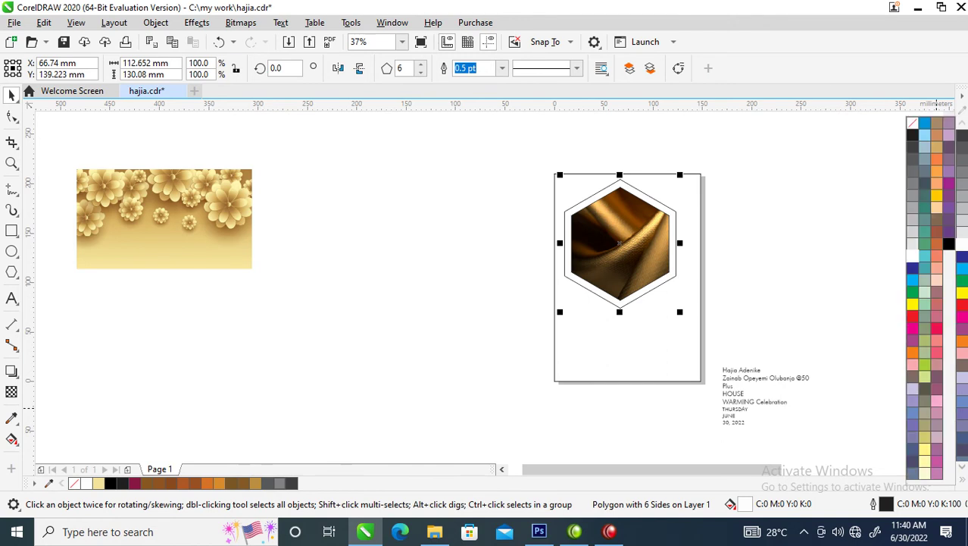
right_click(913, 123)
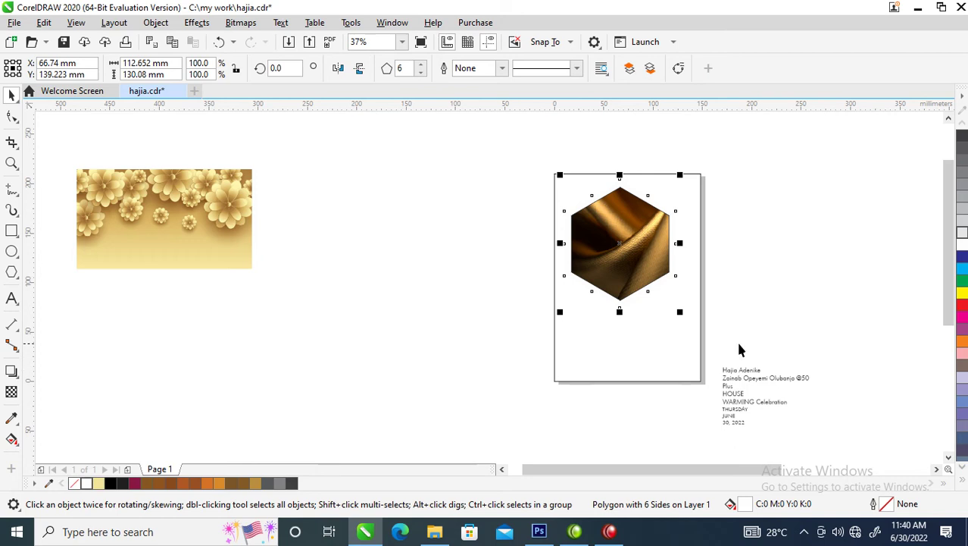
Fill the page-sized rectangle with the pale gold colour sampled from the lower part of the flowers image.
left_click(656, 360)
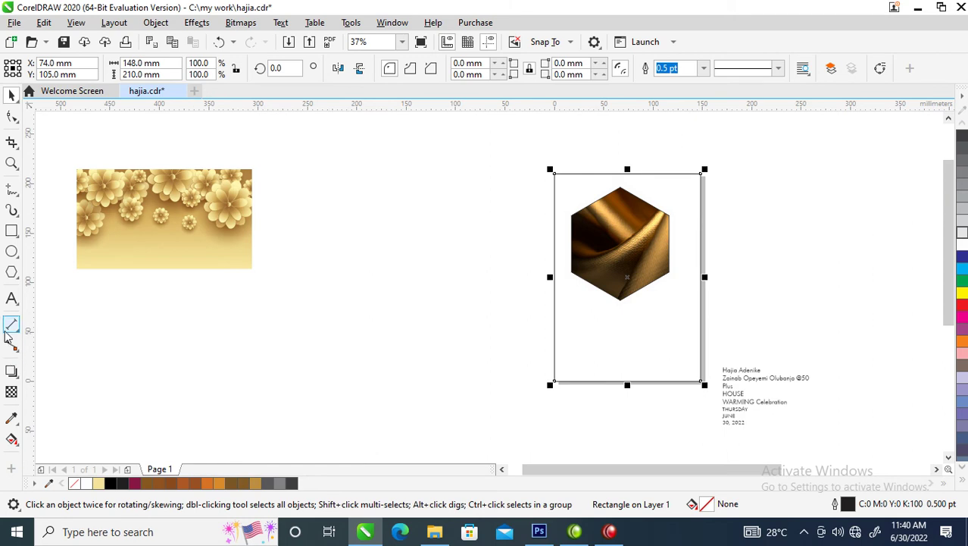
left_click(11, 422)
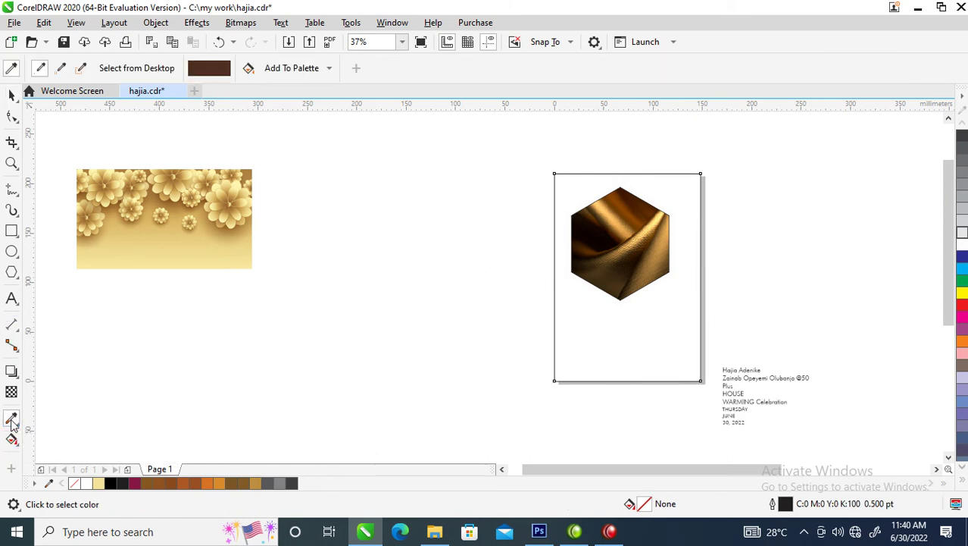
left_click(156, 246)
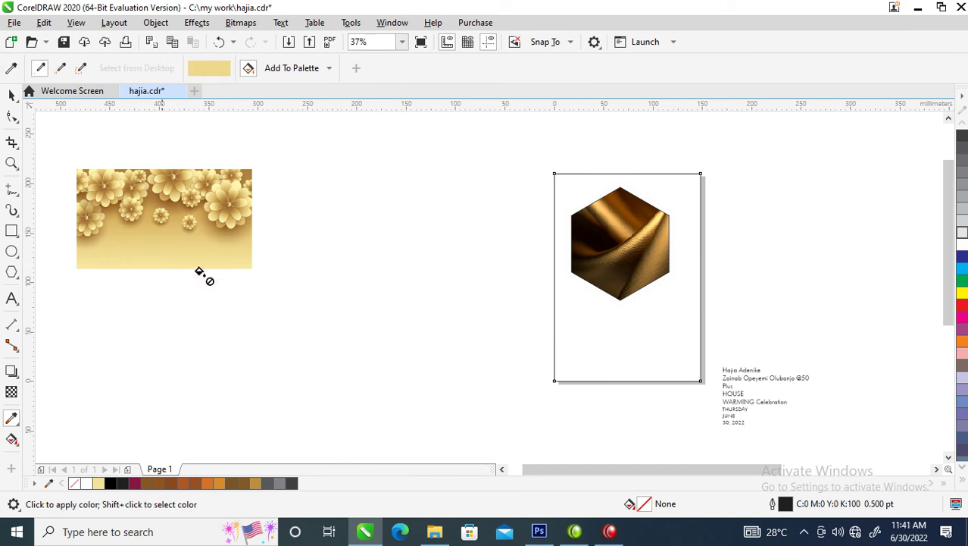
left_click(601, 334)
key("space")
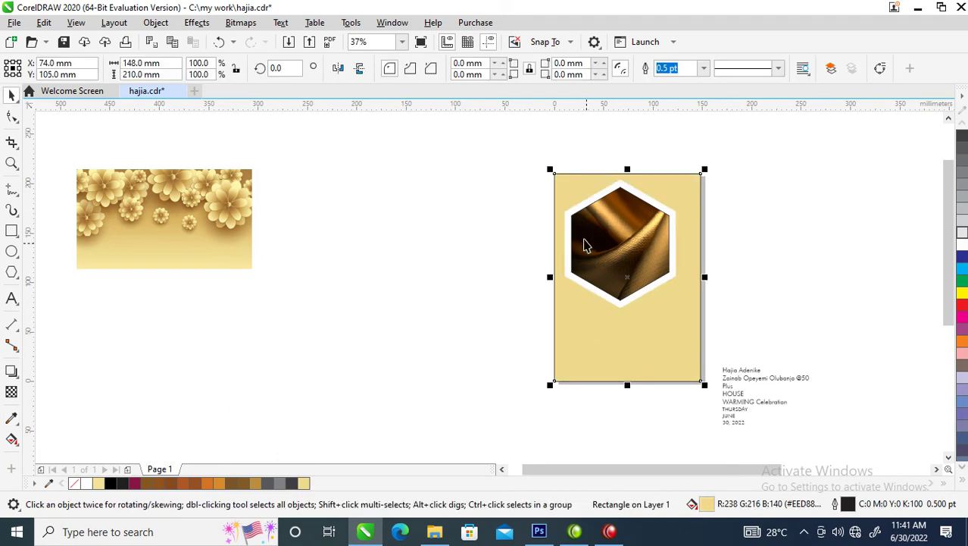
Group the white and fabric hexagons and PowerClip the group inside the page rectangle, offset past its left edge.
left_click_drag(471, 138, 758, 334)
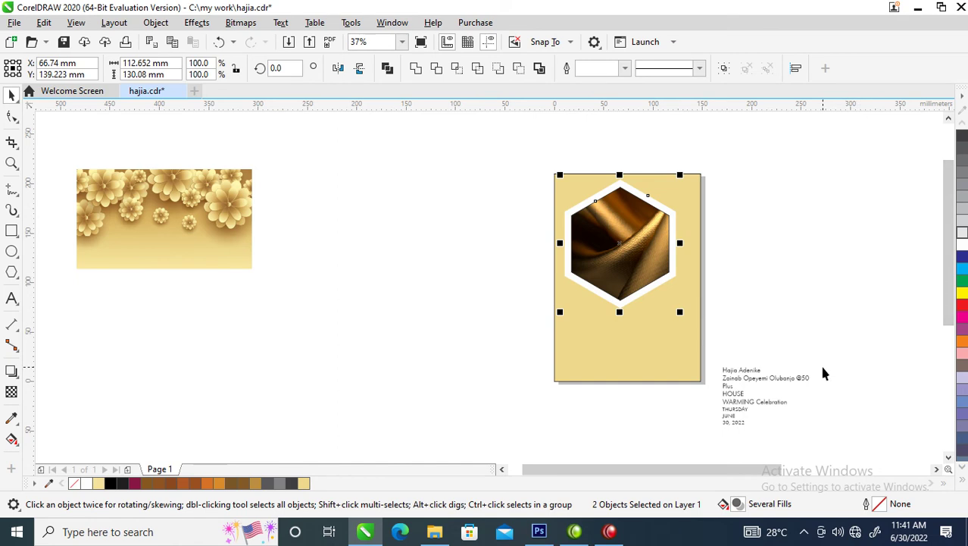
key("ctrl+g")
left_click_drag(626, 244, 577, 215)
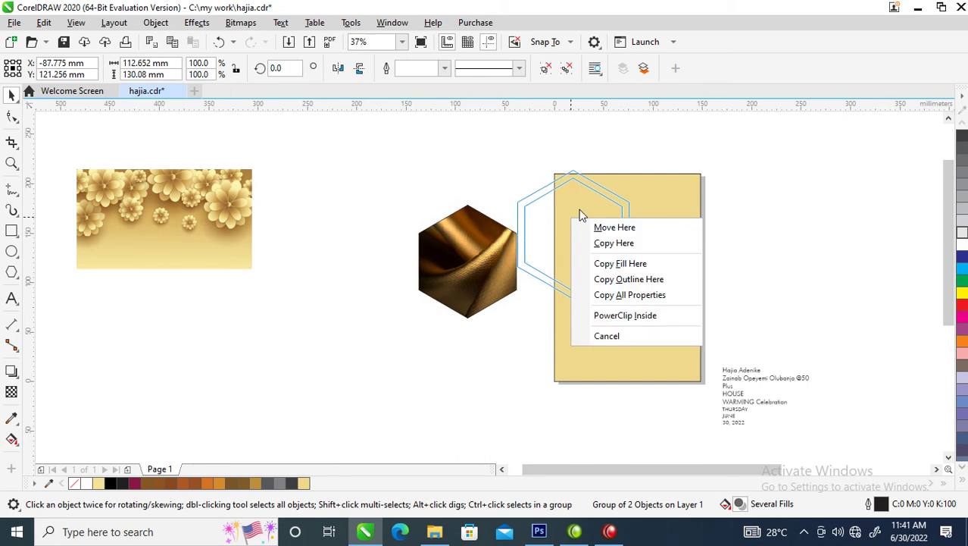
left_click(655, 315)
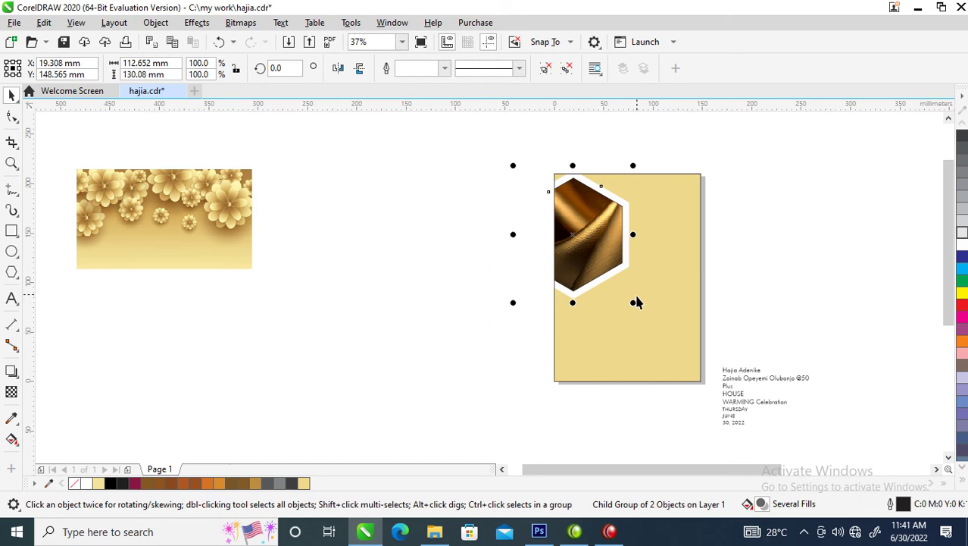
Enlarge the clipped hexagon group proportionally so it fills most of the page's upper left and bleeds off the top and left edges.
left_click_drag(635, 305, 690, 366)
left_click_drag(644, 281, 626, 254)
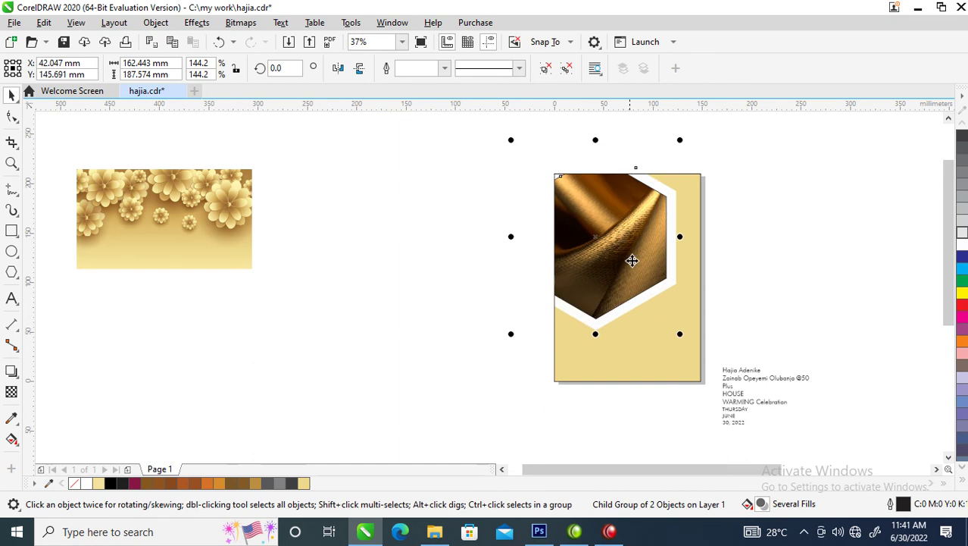
left_click_drag(680, 334, 686, 363)
left_click_drag(660, 298, 647, 274)
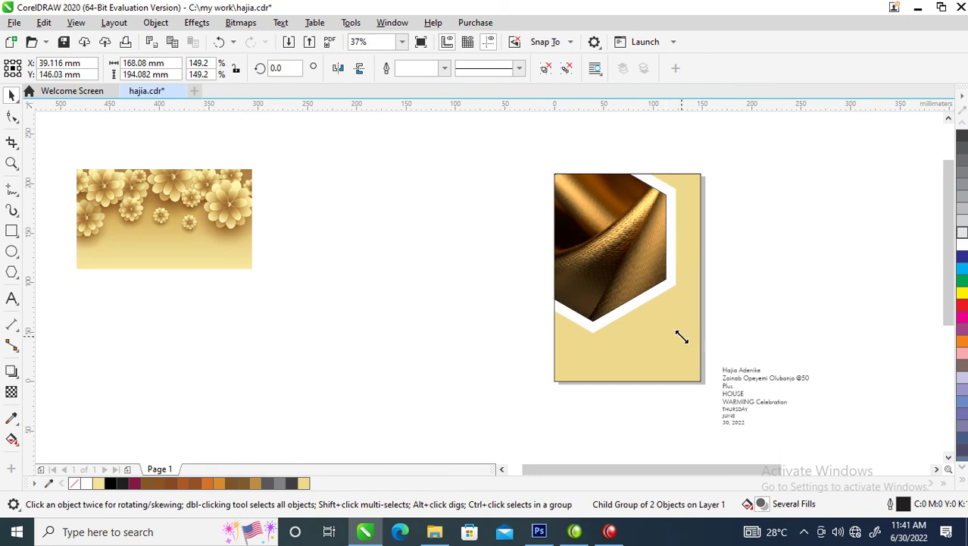
left_click_drag(680, 336, 687, 343)
Move the flowers image against the page's left edge, fade its lower part with a vertical fountain transparency and convert it to a bitmap.
left_click_drag(231, 227, 556, 272)
key("z")
left_click_drag(374, 160, 775, 394)
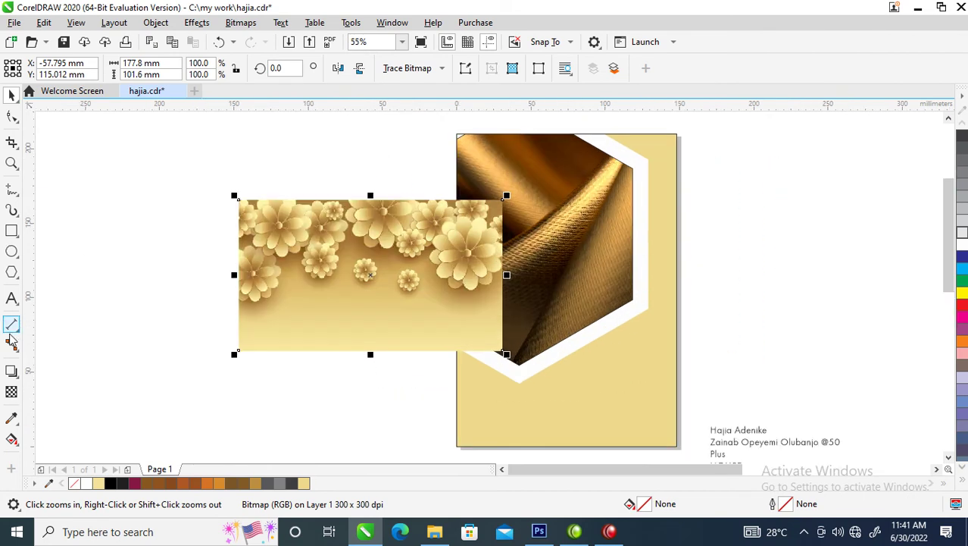
left_click(11, 393)
left_click_drag(376, 261, 377, 337)
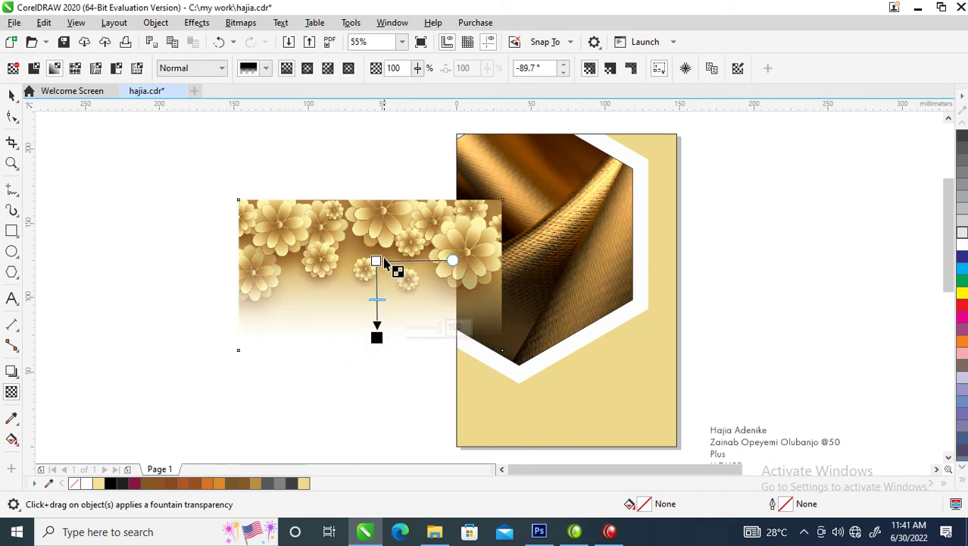
key("space")
key("alt+b")
key("Escape")
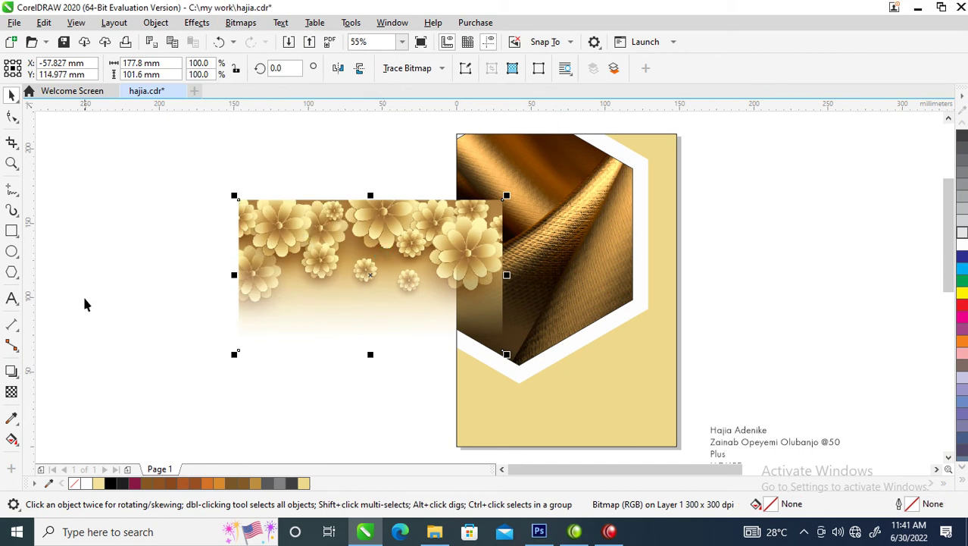
Fade the upper edge of the flowers bitmap with a second vertical fountain transparency.
left_click(12, 391)
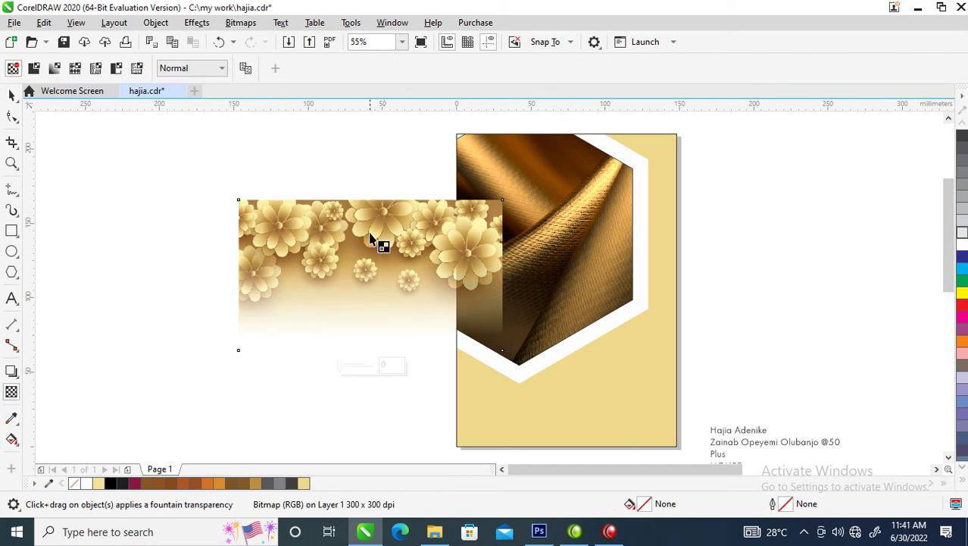
left_click_drag(368, 240, 367, 201)
key("space")
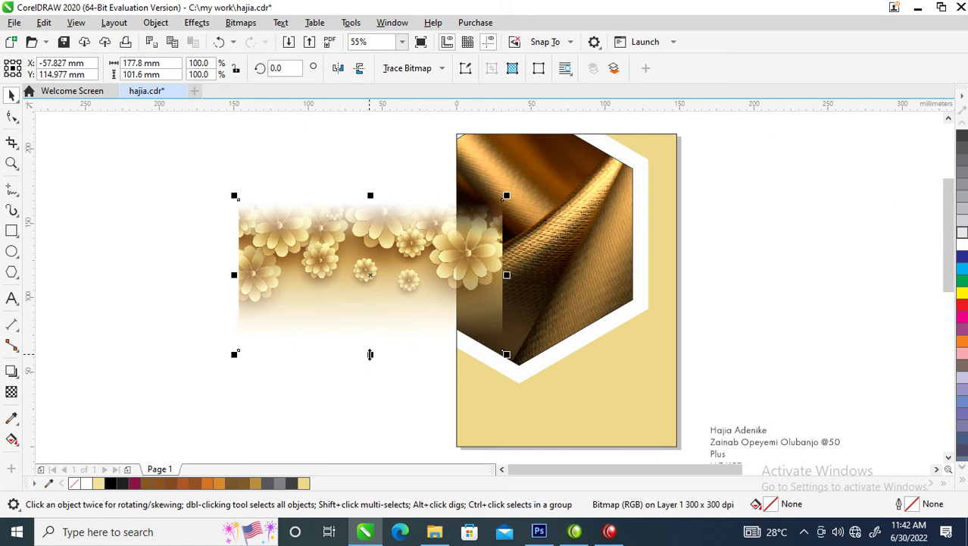
Add a vertically mirrored copy of the flowers bitmap overlapping the original's upper part, and move both onto the page.
left_click_drag(369, 354, 388, 241)
right_click(370, 156)
left_click(306, 141)
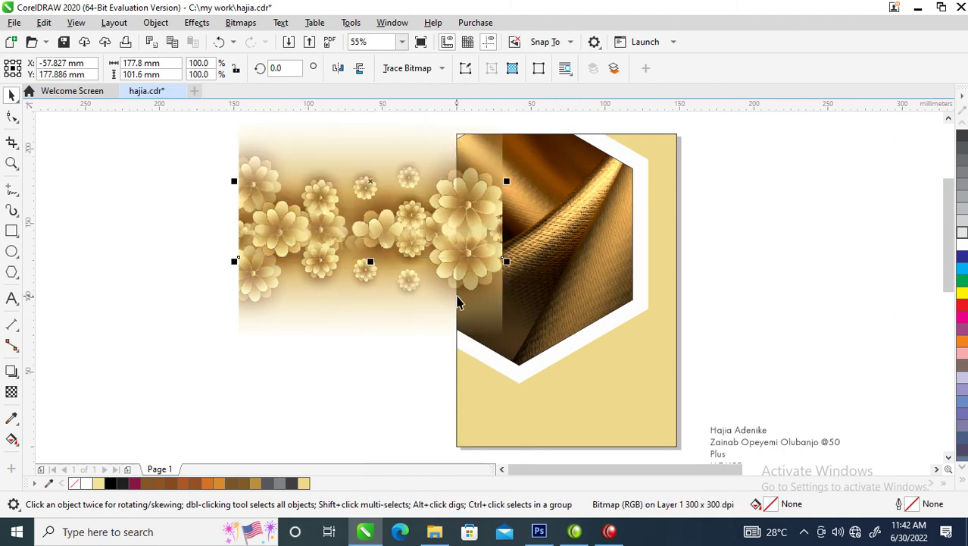
left_click_drag(461, 203, 462, 218)
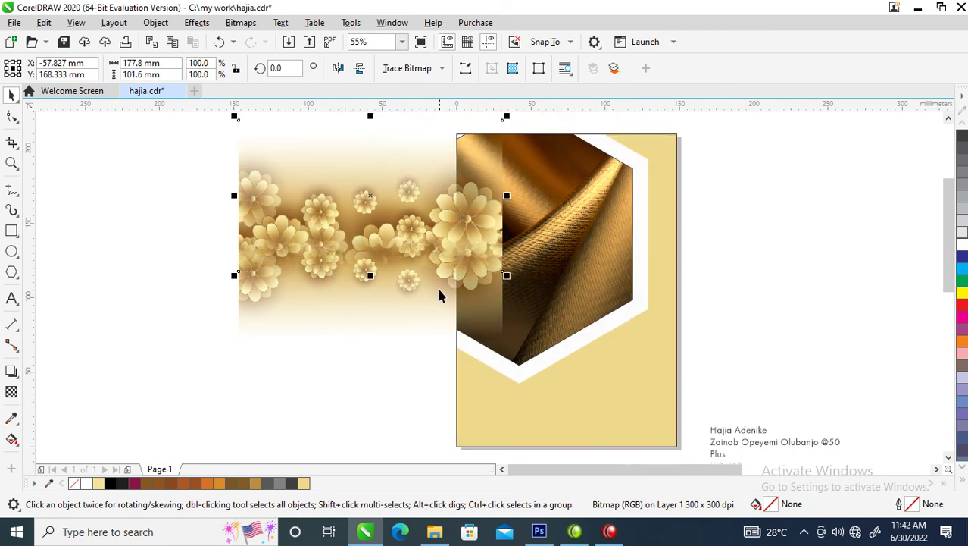
left_click(494, 327, "shift")
left_click_drag(471, 266, 552, 306)
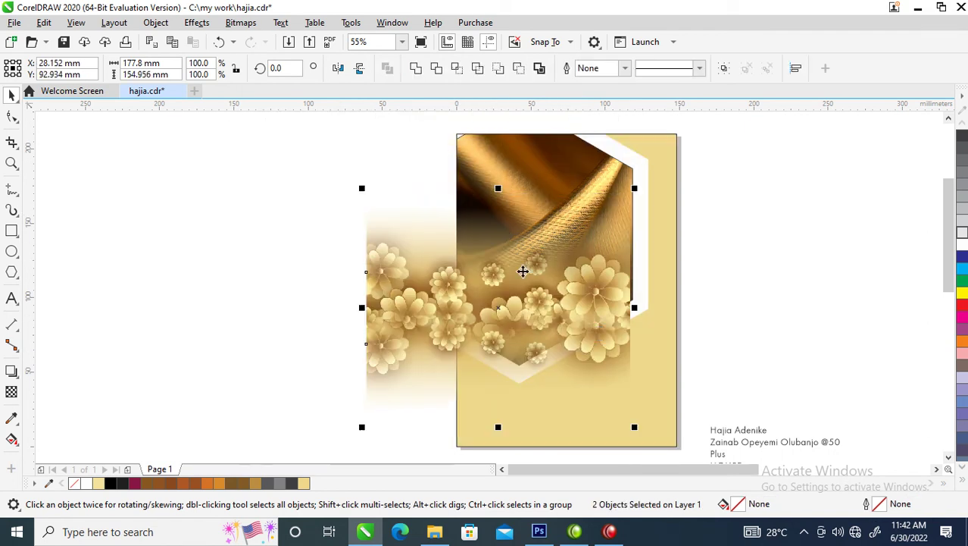
Convert the two flower images into one 300 dpi RGB bitmap with transparent background and PowerClip it inside the page rectangle.
left_click(242, 22)
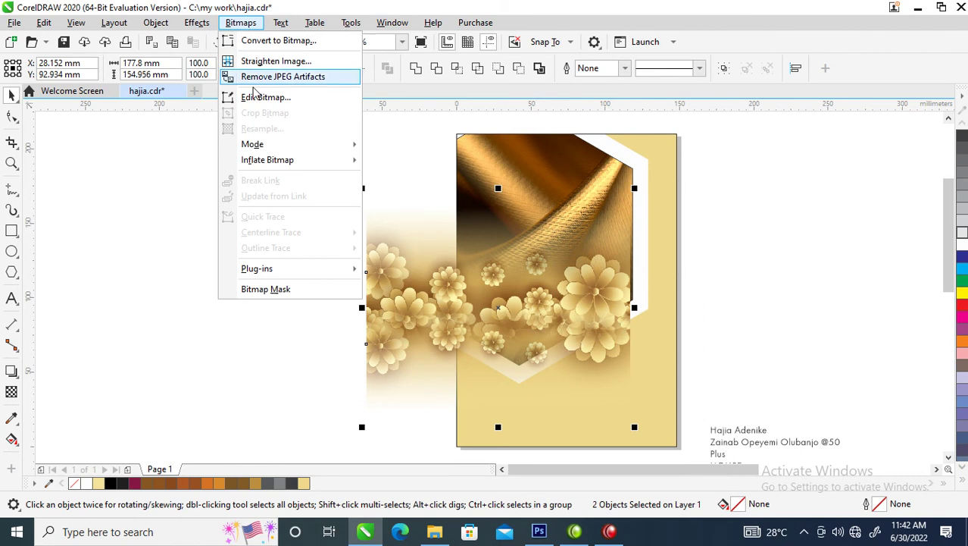
left_click(260, 45)
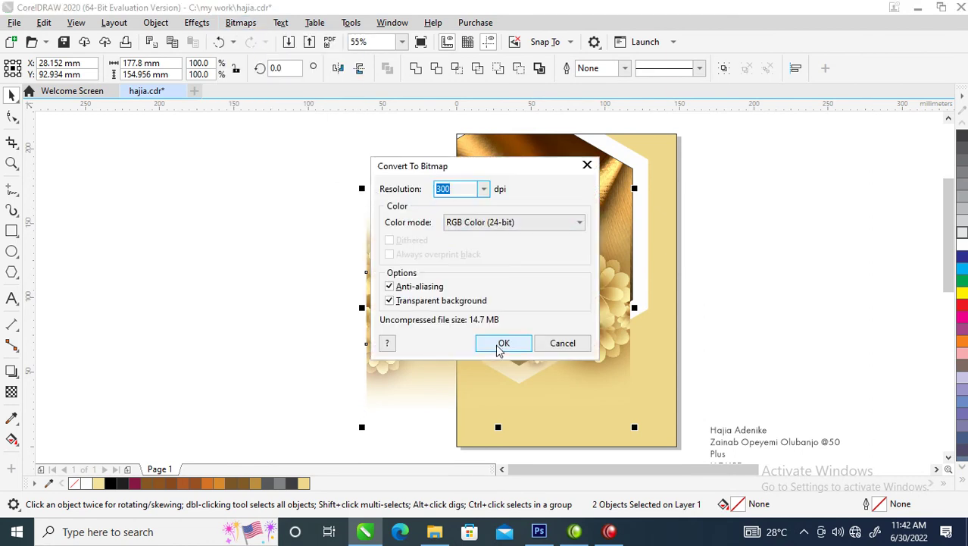
left_click(503, 342)
left_click_drag(574, 307, 565, 235)
left_click(611, 269)
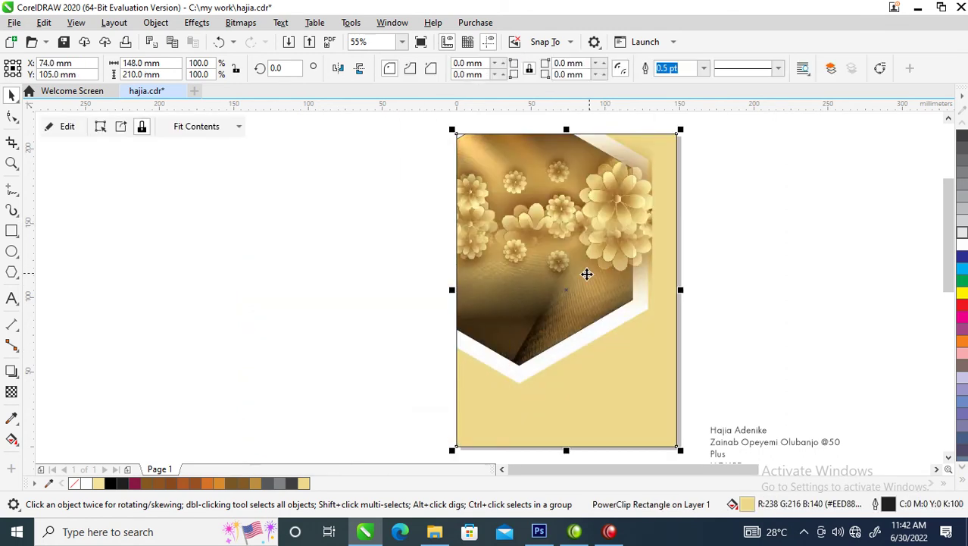
Move the clipped flowers to the page's lower right, rotated to about 329.4°, and send them behind the hexagons.
left_click(582, 242, "ctrl")
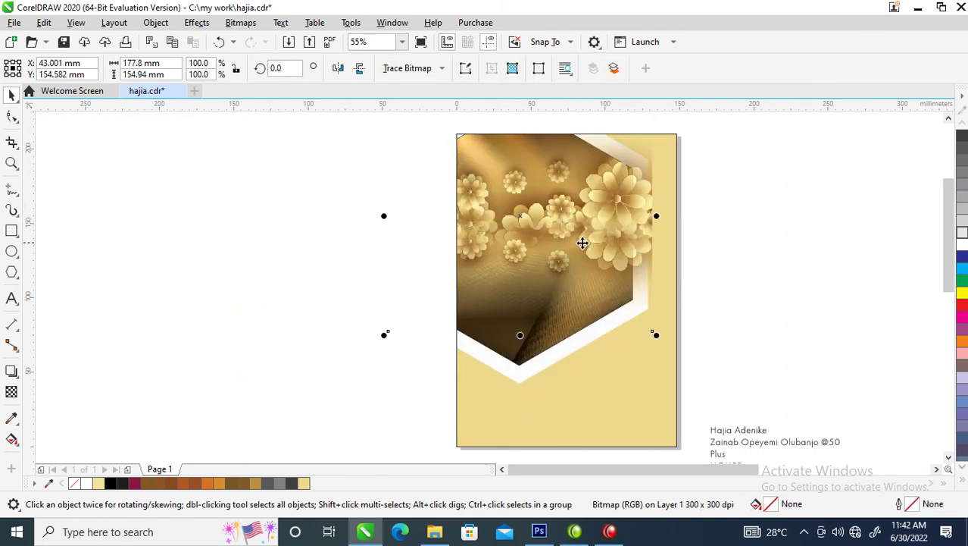
left_click_drag(567, 205, 621, 316)
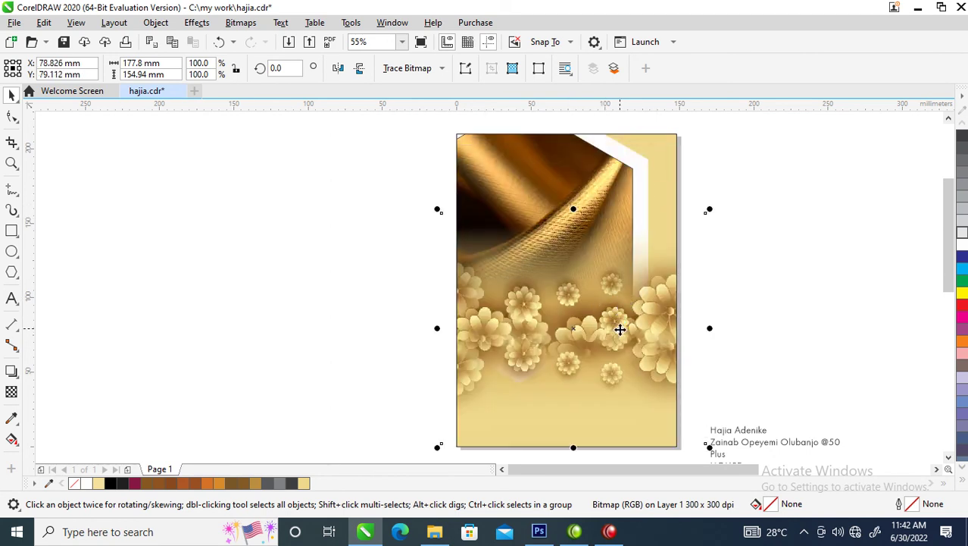
left_click(614, 325)
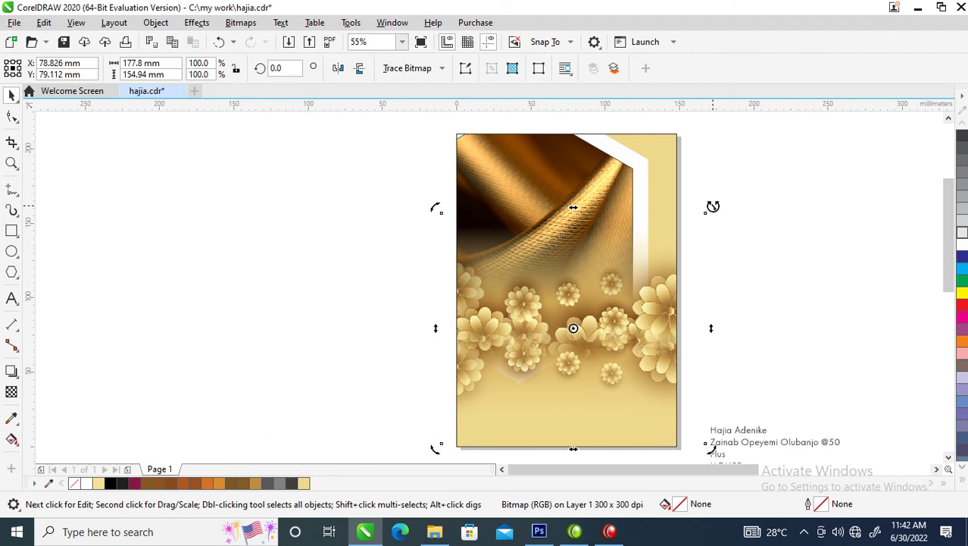
left_click_drag(712, 206, 730, 311)
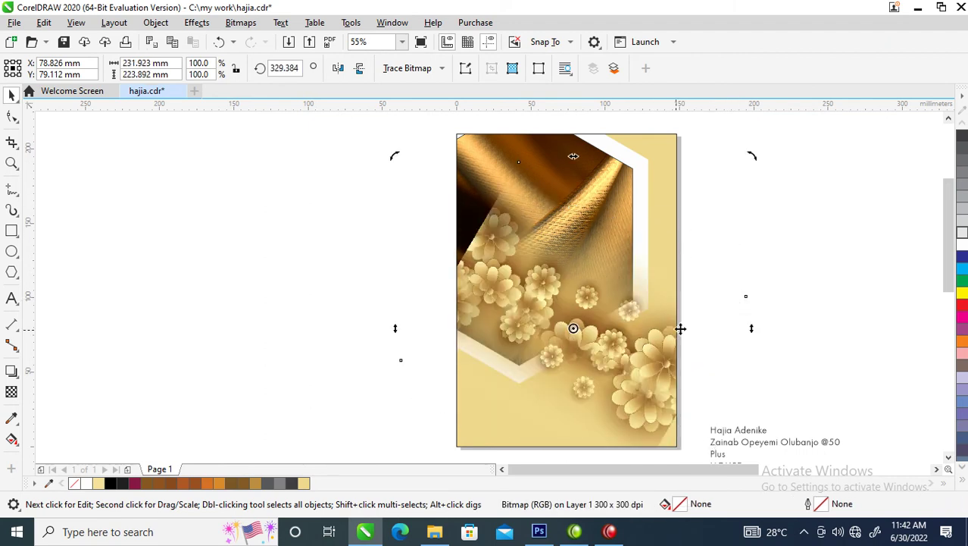
left_click_drag(643, 384, 688, 403)
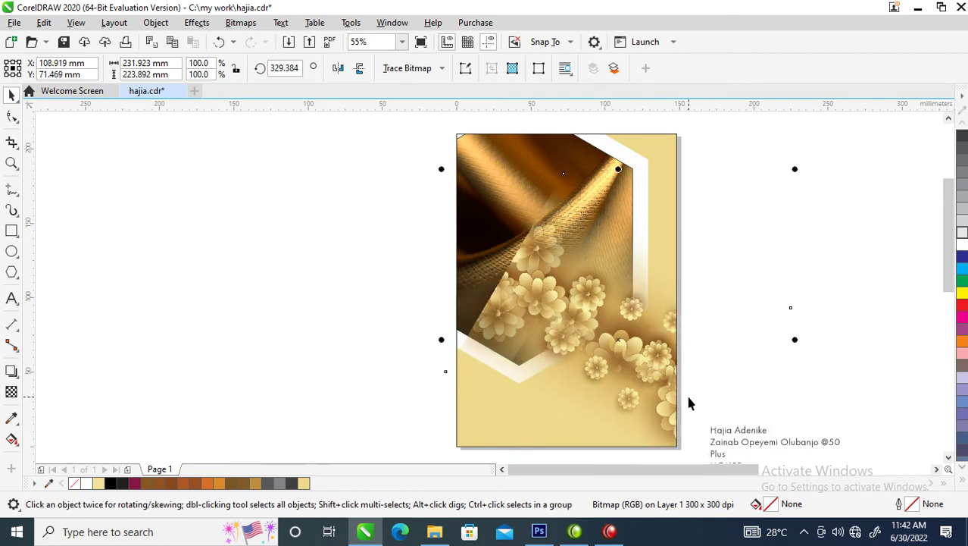
key("shift+Page_Down")
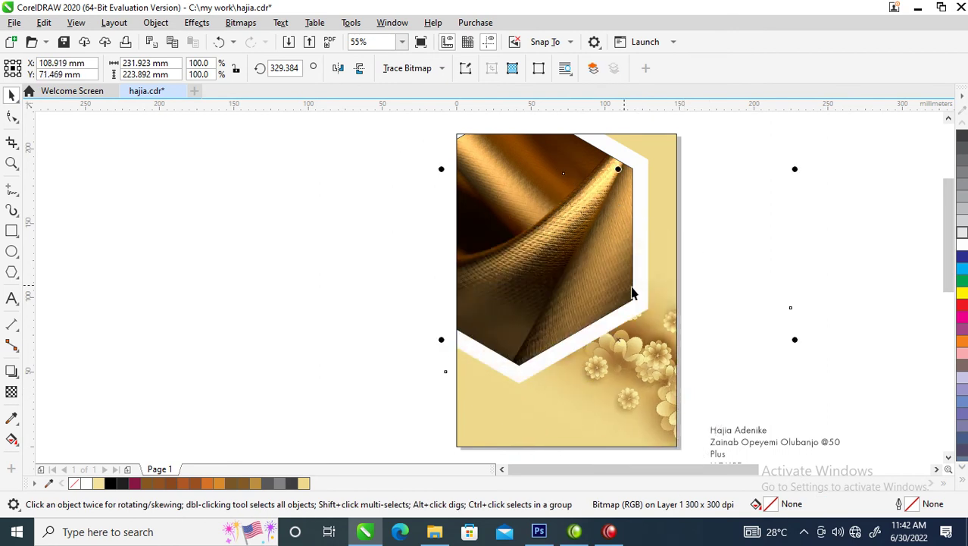
Move the celebration text block from beside the page onto the middle of the fabric hexagon.
left_click(396, 270)
scroll(447, 285, "down", 2)
key("z")
left_click_drag(407, 192, 697, 411)
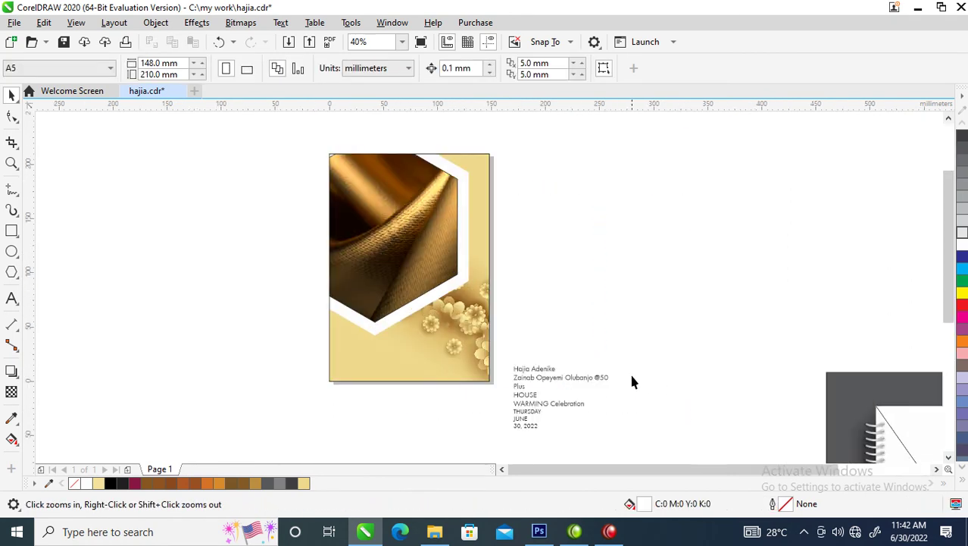
key("space")
left_click_drag(578, 381, 420, 220)
key("z")
left_click_drag(280, 145, 566, 388)
left_click_drag(269, 156, 650, 318)
right_click(511, 274)
right_click(513, 274)
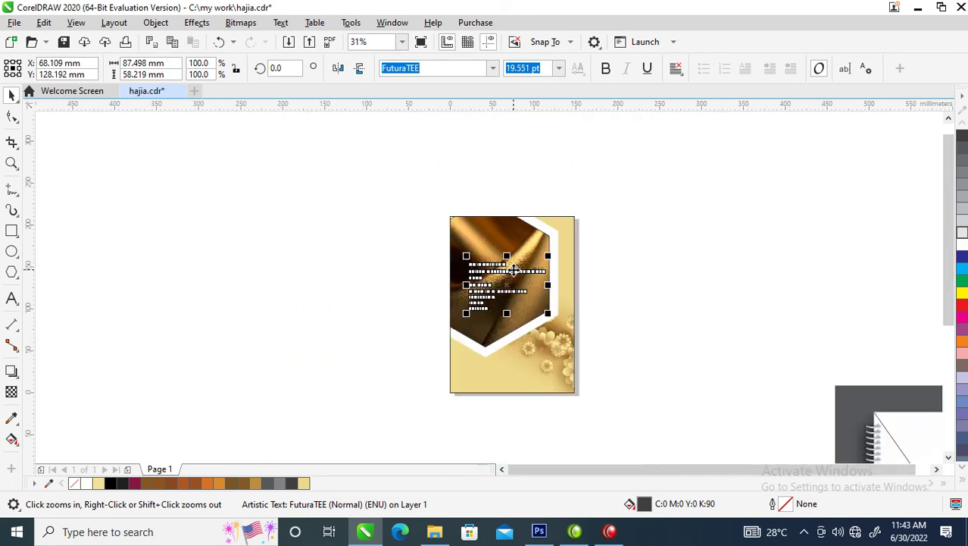
left_click_drag(406, 172, 608, 369)
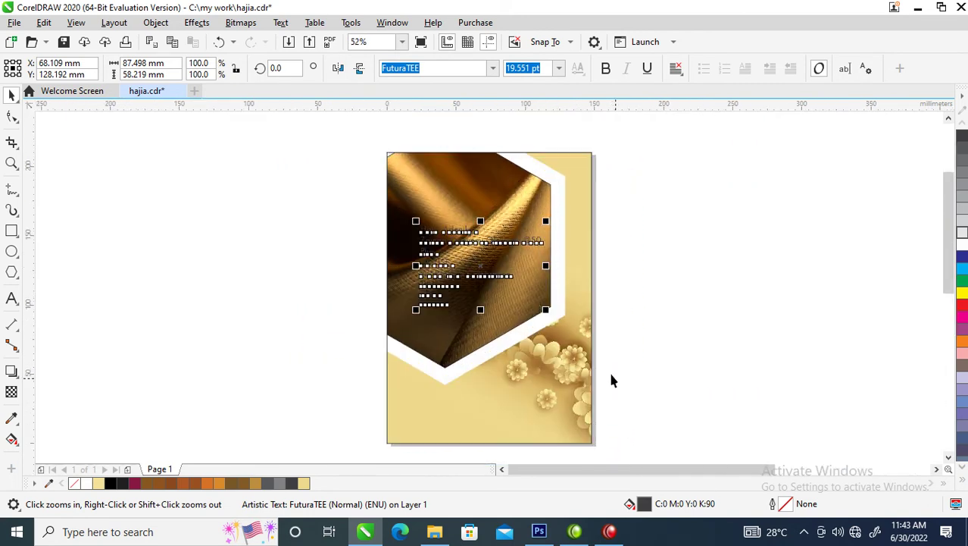
Break the text block into separate lines and move the two name lines higher on the fabric.
left_click(506, 241)
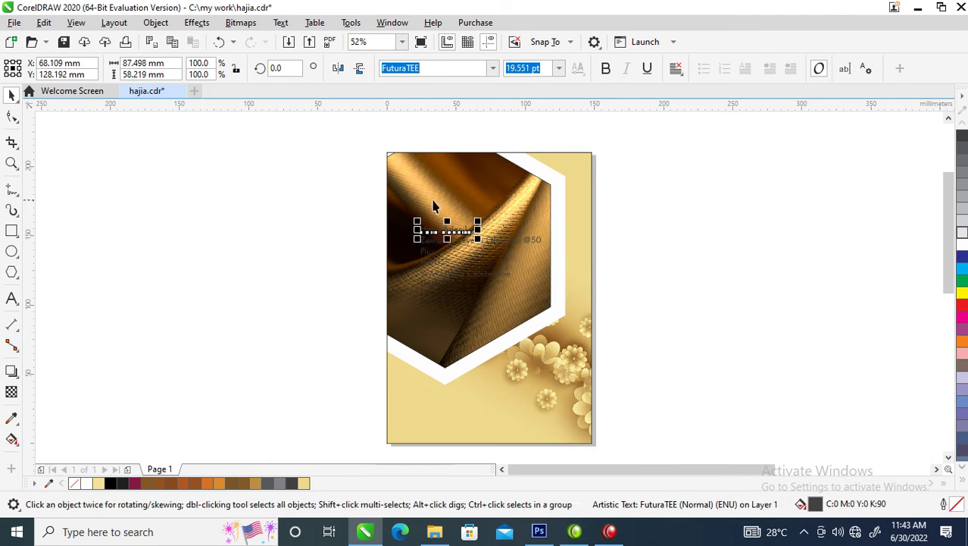
left_click_drag(369, 158, 616, 293)
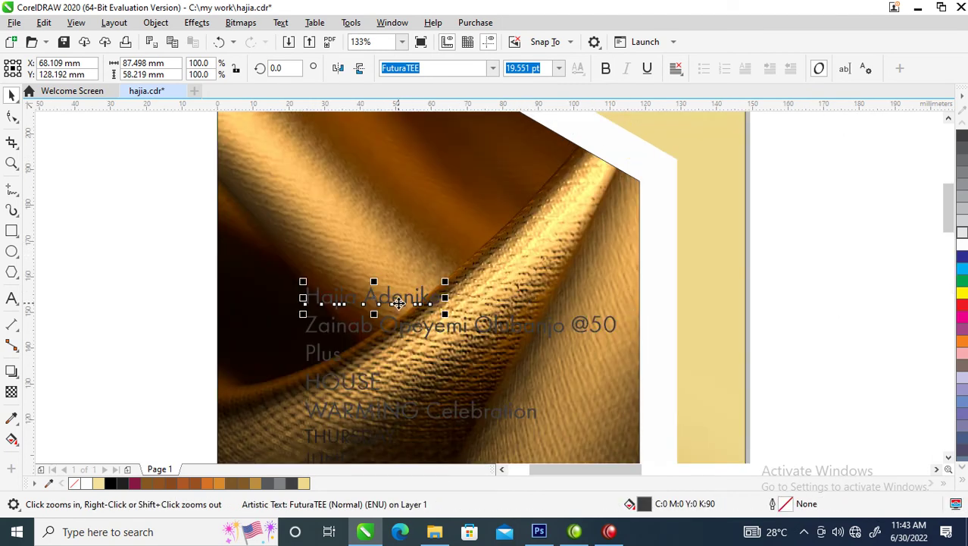
left_click_drag(401, 303, 407, 203)
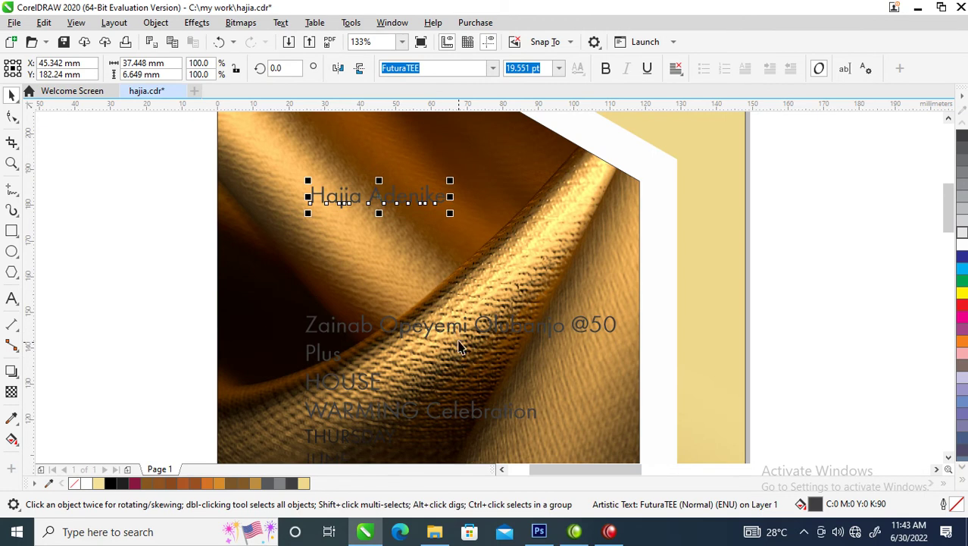
left_click_drag(458, 330, 458, 295)
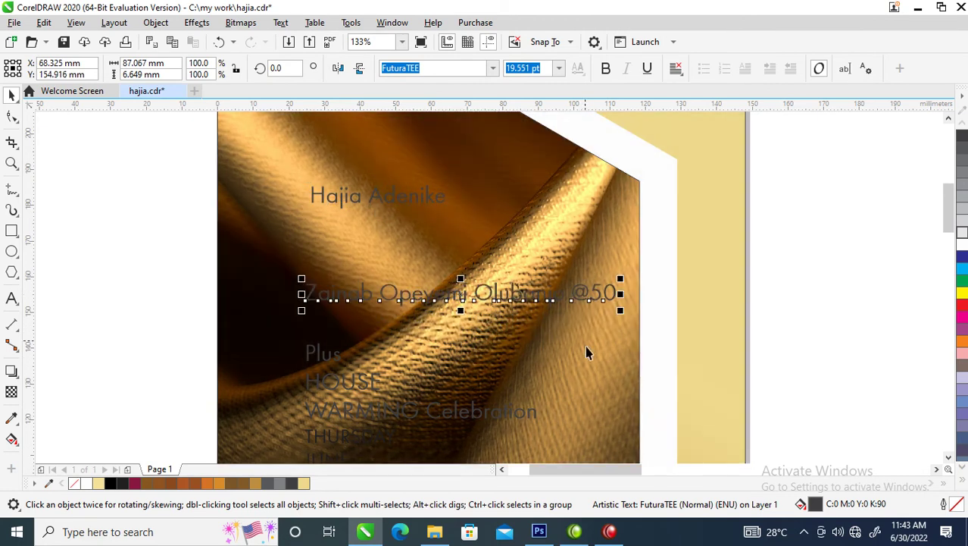
double_click(576, 295)
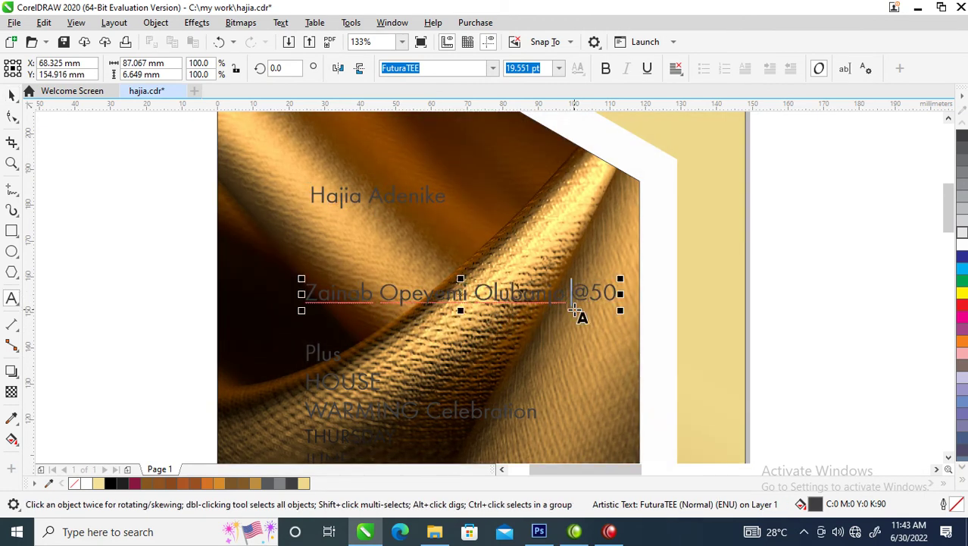
key("Return")
key("ctrl+space")
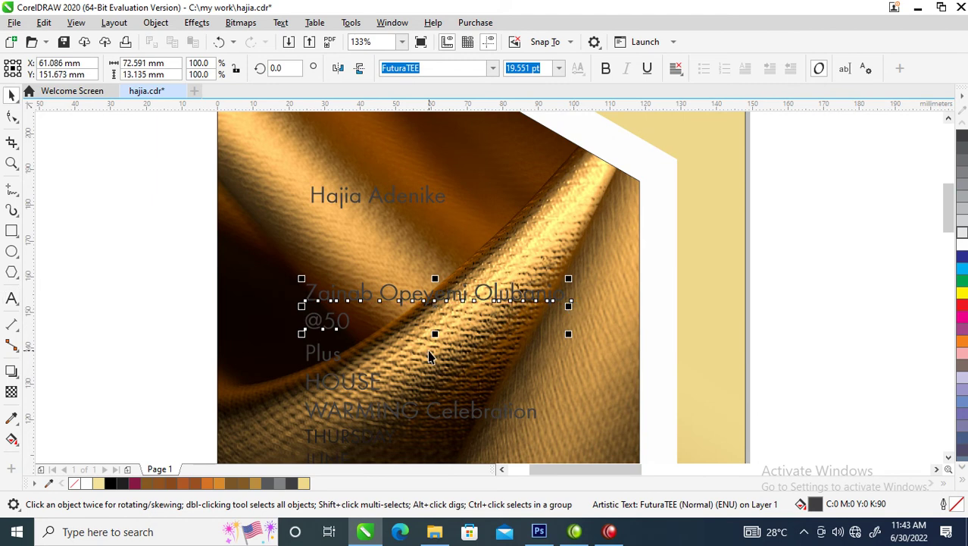
Fill the name and event text lines on the fabric hexagon with white.
left_click_drag(160, 149, 604, 456)
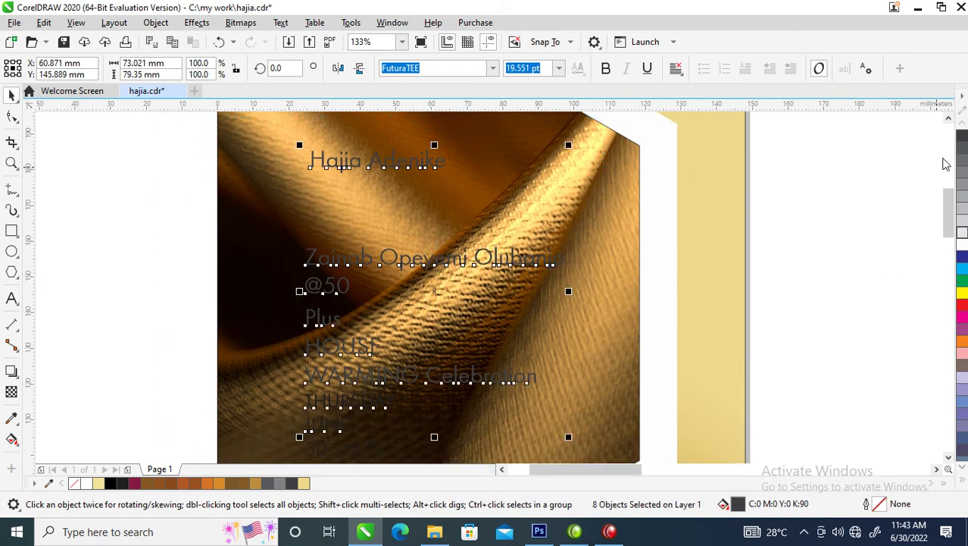
left_click(962, 244)
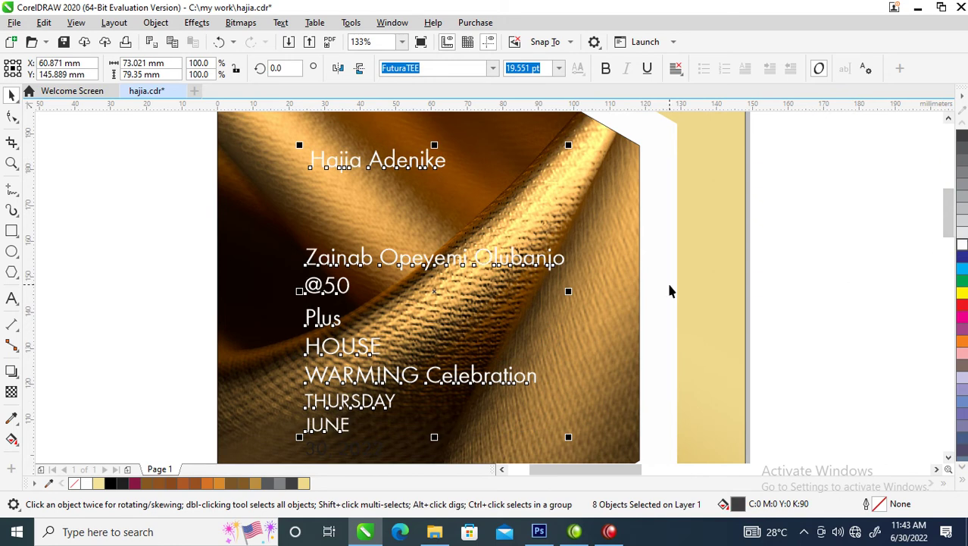
scroll(562, 281, "down", 4)
key("z")
left_click_drag(477, 195, 628, 356)
left_click_drag(307, 162, 593, 379)
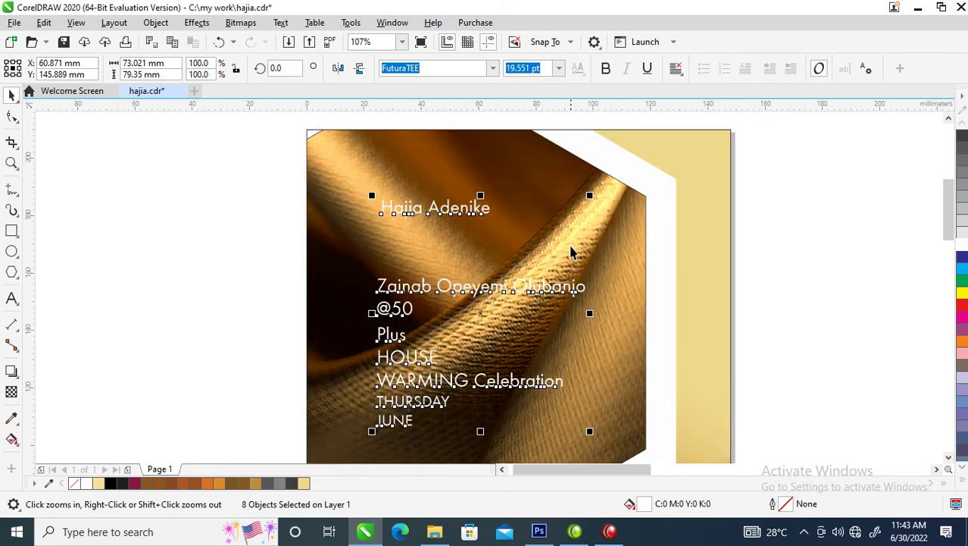
Open the page rectangle's PowerClip contents for editing and select the fabric hexagon group.
key("space")
left_click(605, 259)
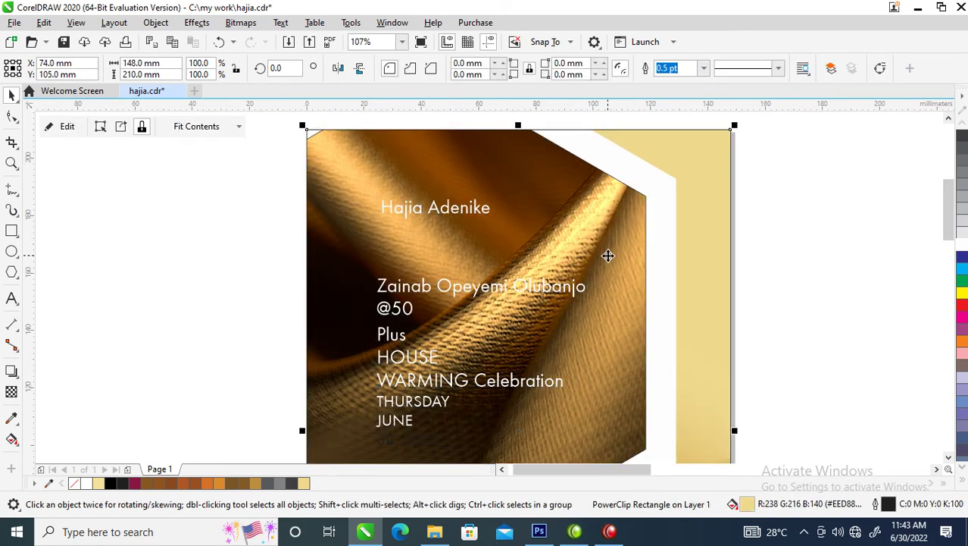
left_click(608, 255, "ctrl")
left_click(607, 255)
left_click(607, 255, "ctrl")
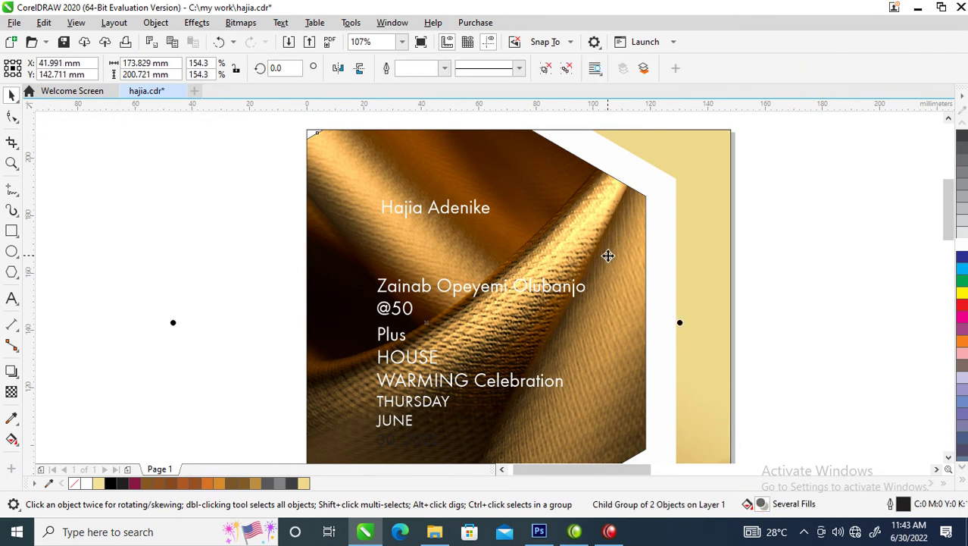
scroll(607, 255, "down", 2)
left_click(609, 255)
left_click(609, 254, "ctrl")
left_click(651, 259)
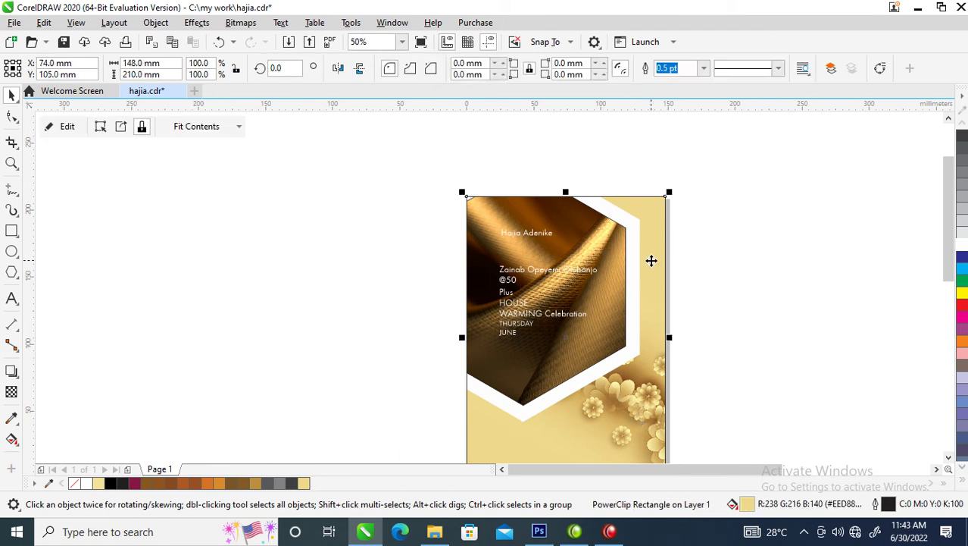
left_click(651, 262, "ctrl")
left_click(561, 280)
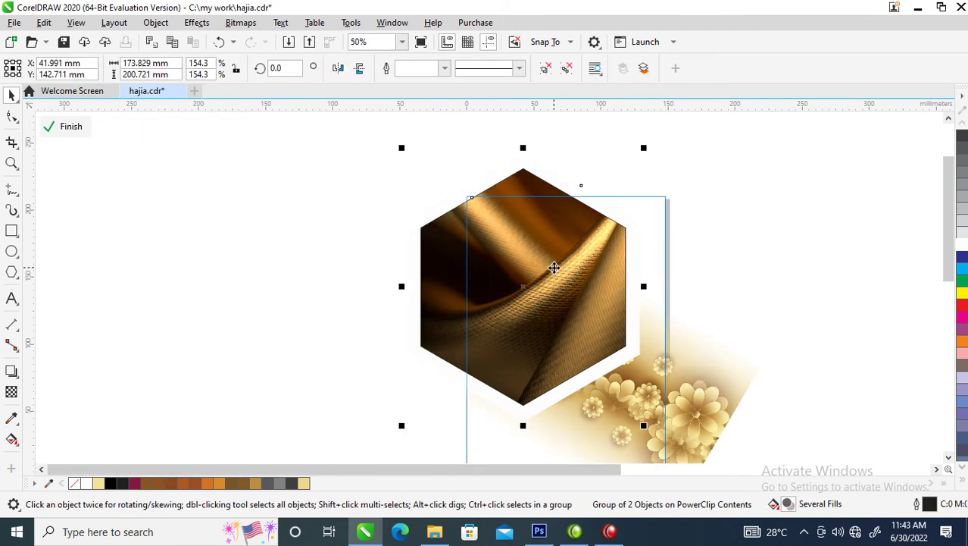
Ungroup the hexagons, reposition the fabric image inside its hexagon so the dark folds lie behind the text, and finish editing the PowerClip.
left_click(567, 67)
left_click(718, 255)
left_click(560, 269)
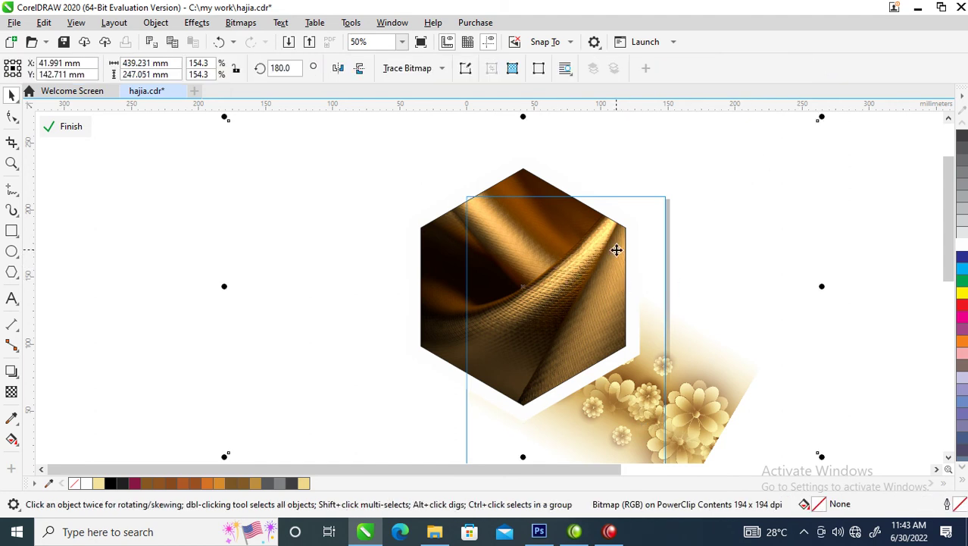
left_click_drag(579, 274, 627, 279)
left_click_drag(577, 297, 552, 289)
left_click(343, 246)
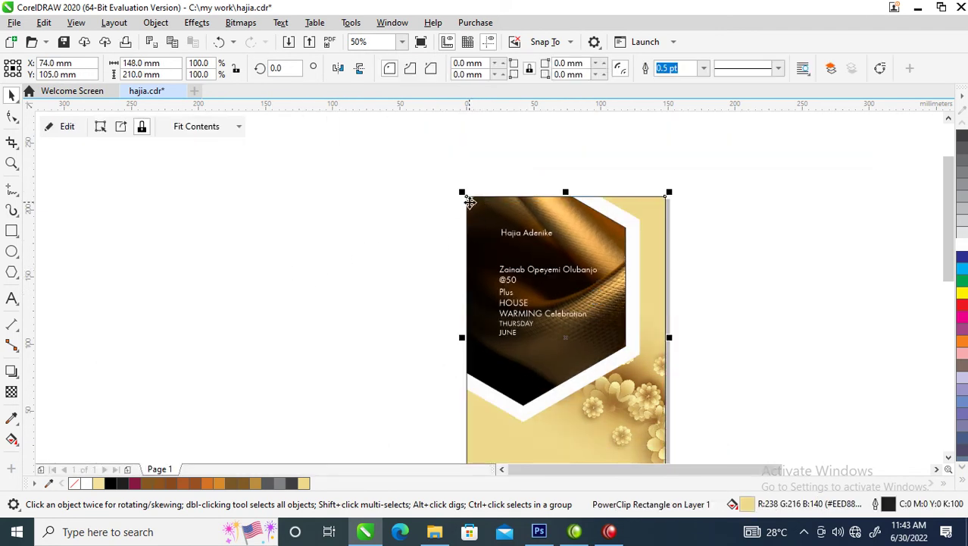
key("z")
left_click_drag(426, 182, 659, 334)
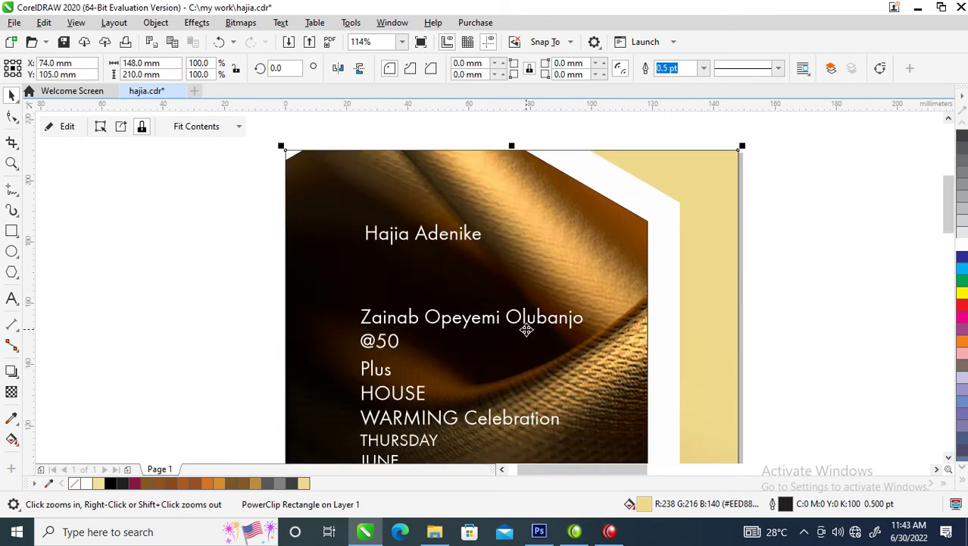
key("space")
mouse_move(521, 324)
left_mouse_down()
mouse_move(523, 262)
mouse_move(521, 308)
left_mouse_up()
Insert a line break after "Hajia" so the first name starts a new line.
double_click(419, 242)
key("Return")
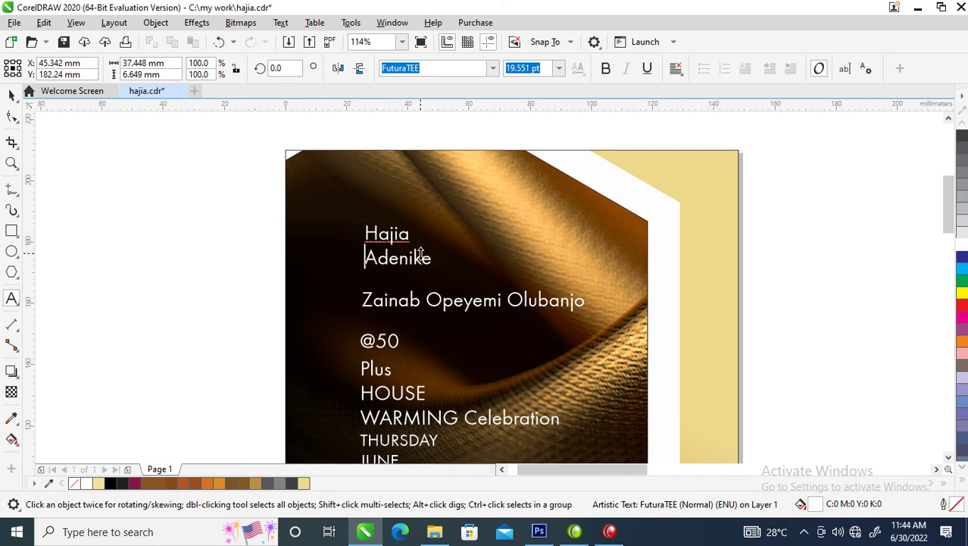
key("ctrl+space")
Make the separate first-name line bold and enlarge it to about 45.6 pt.
left_click(422, 258)
left_click(416, 259)
left_click(607, 69)
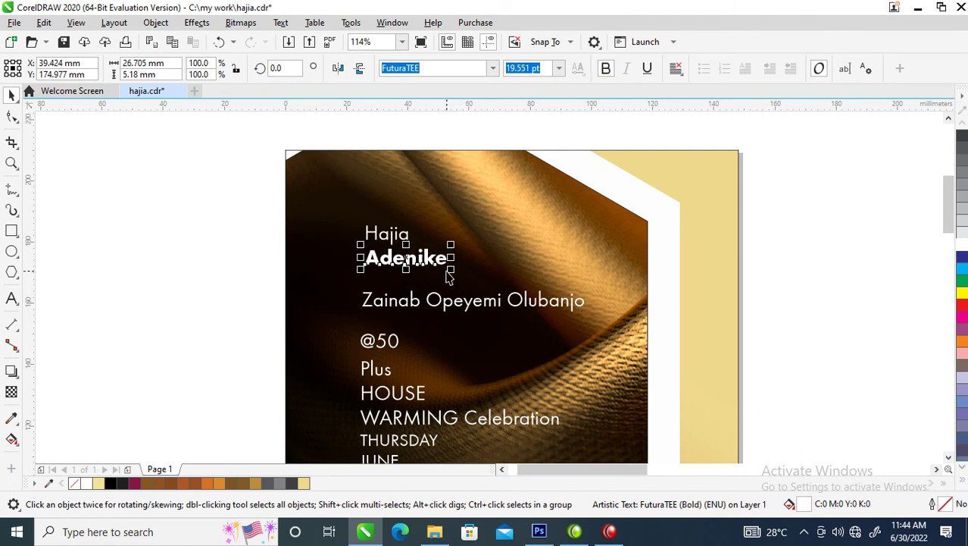
left_click_drag(452, 270, 542, 317)
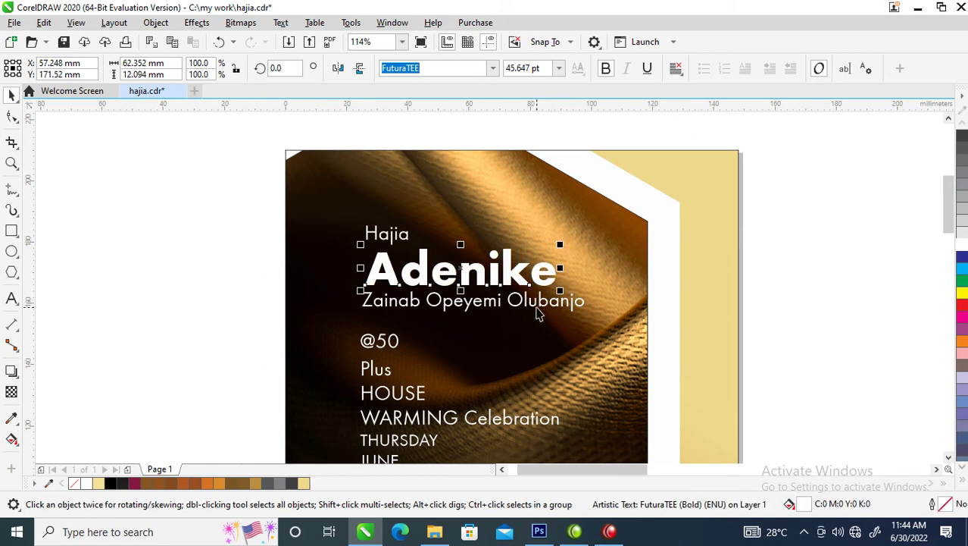
Make the full-name line bold and move "Hajia" closer above the large first name.
left_click(536, 306)
left_click(606, 69)
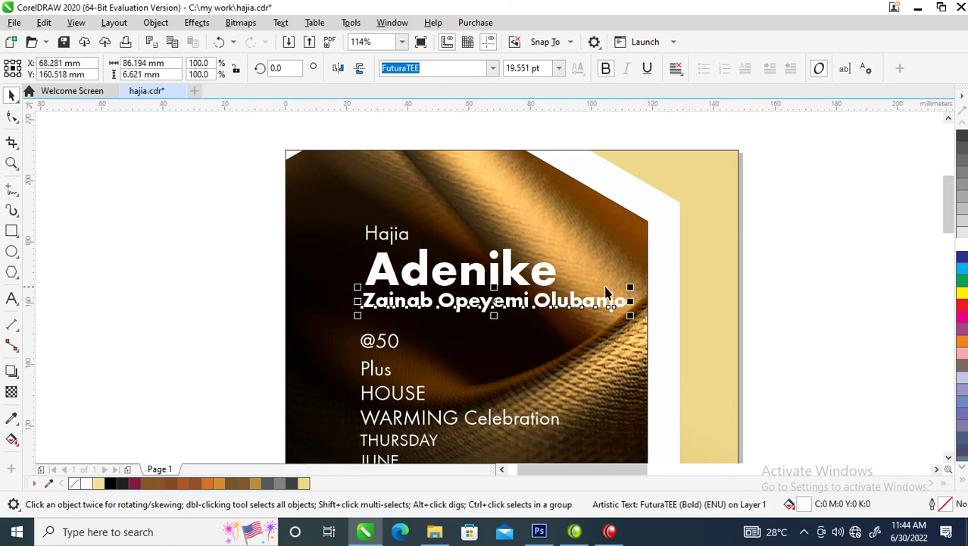
left_click_drag(399, 239, 409, 244)
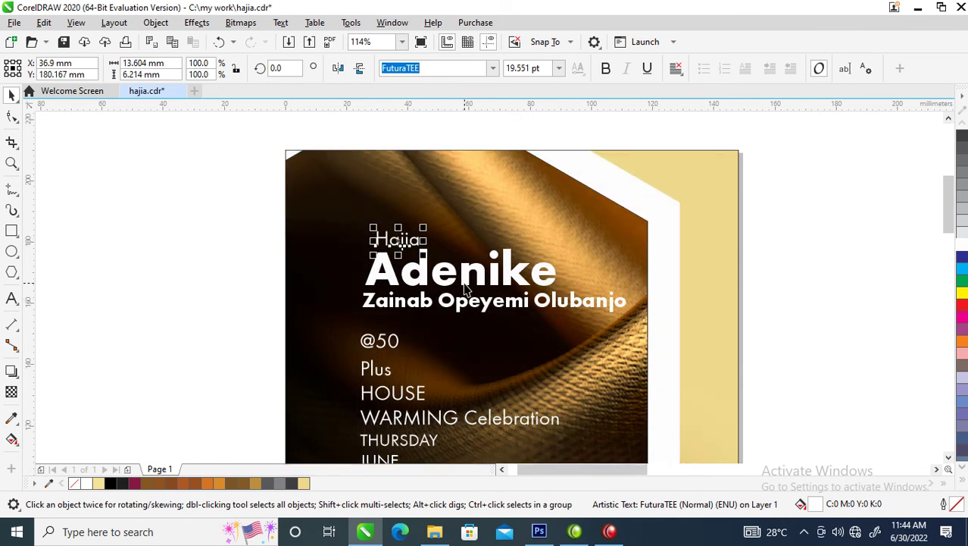
Apply a fountain fill to the large first name from gold C25 M42 Y87 K4, with a pale yellow R244 G226 B154 stop at 67%.
left_click(465, 285)
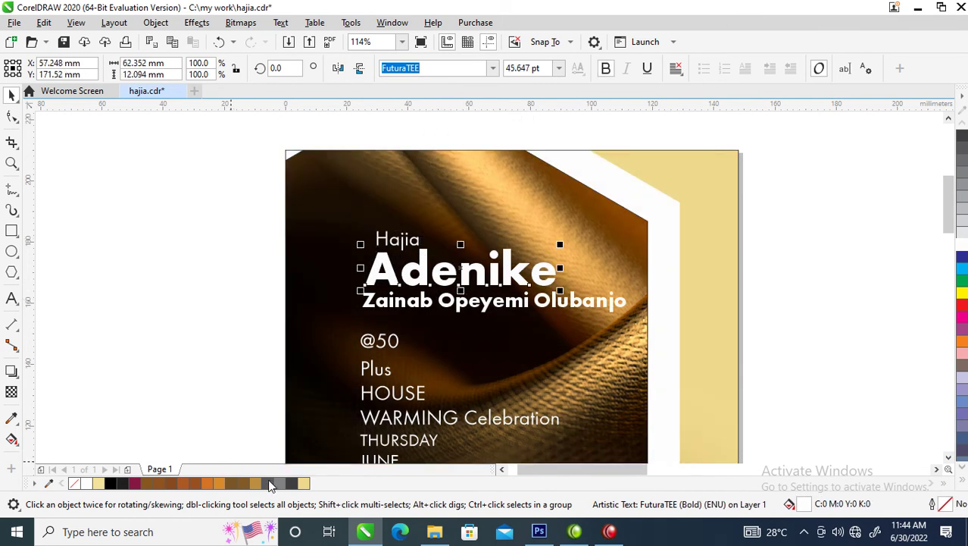
left_click(241, 483)
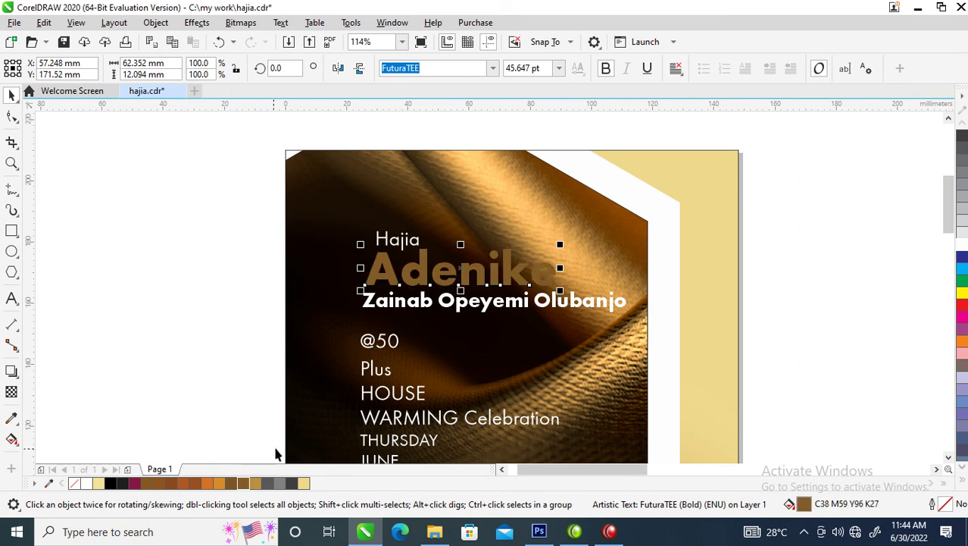
left_click(255, 483)
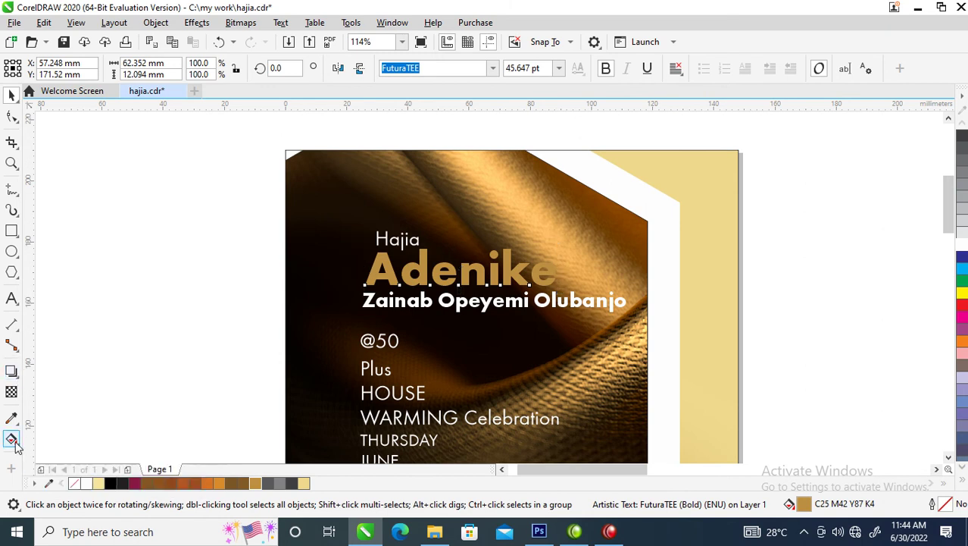
left_click(12, 439)
left_click_drag(362, 258, 532, 284)
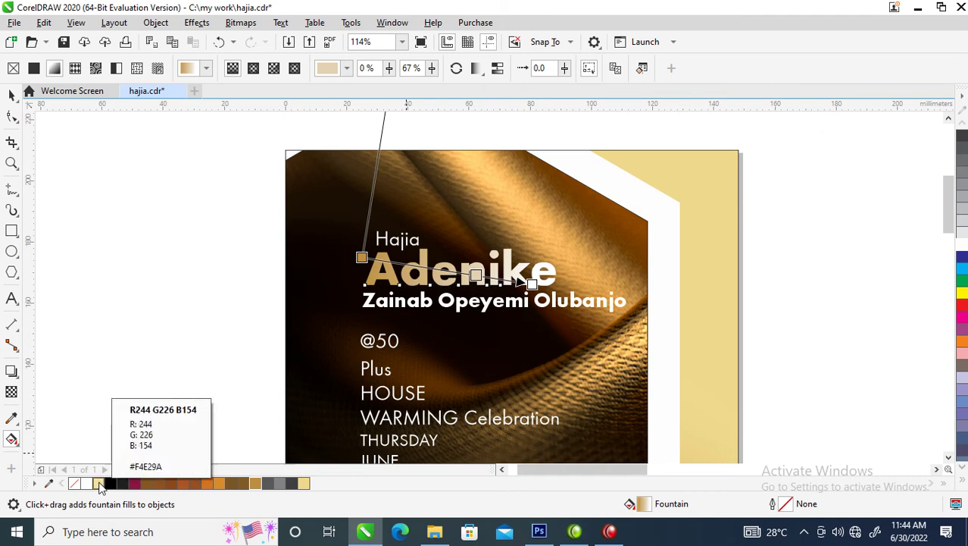
left_click(89, 485)
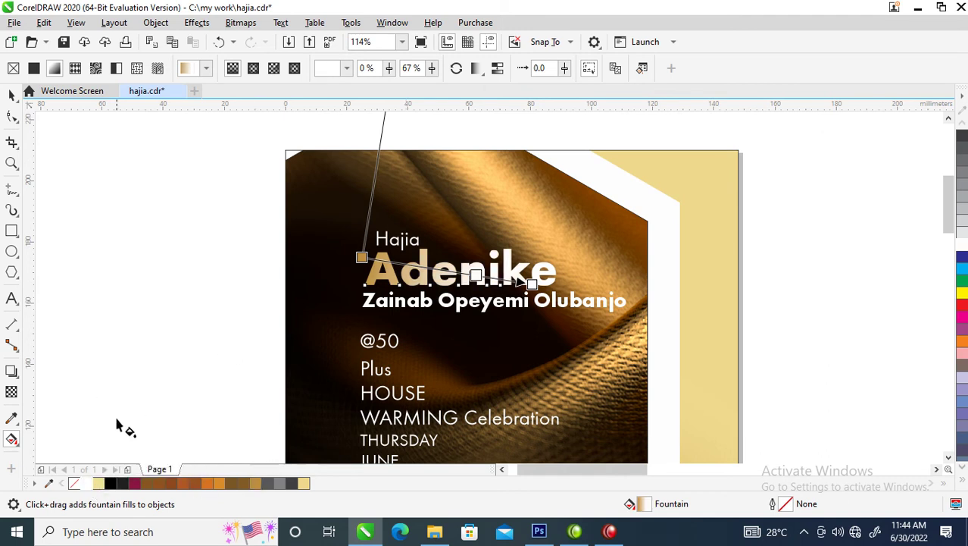
left_click(100, 485)
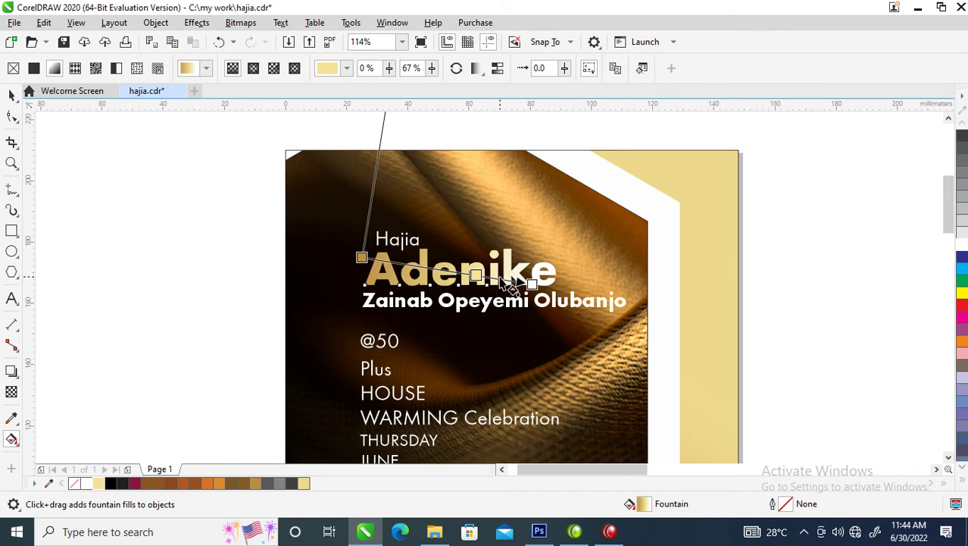
Add a fountain-fill stop at 81% on the large first name and colour it gold C25 M42 Y87 K4.
double_click(500, 279)
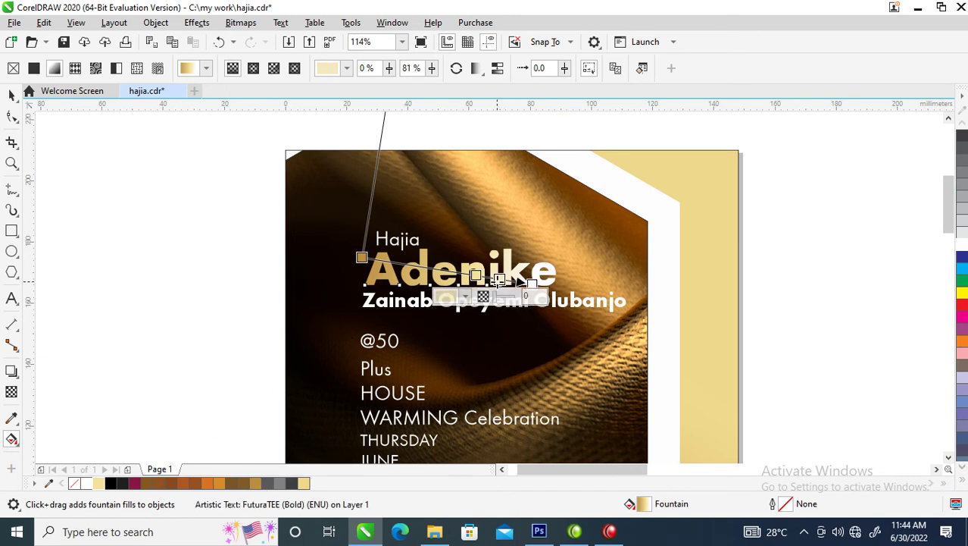
left_click(196, 486)
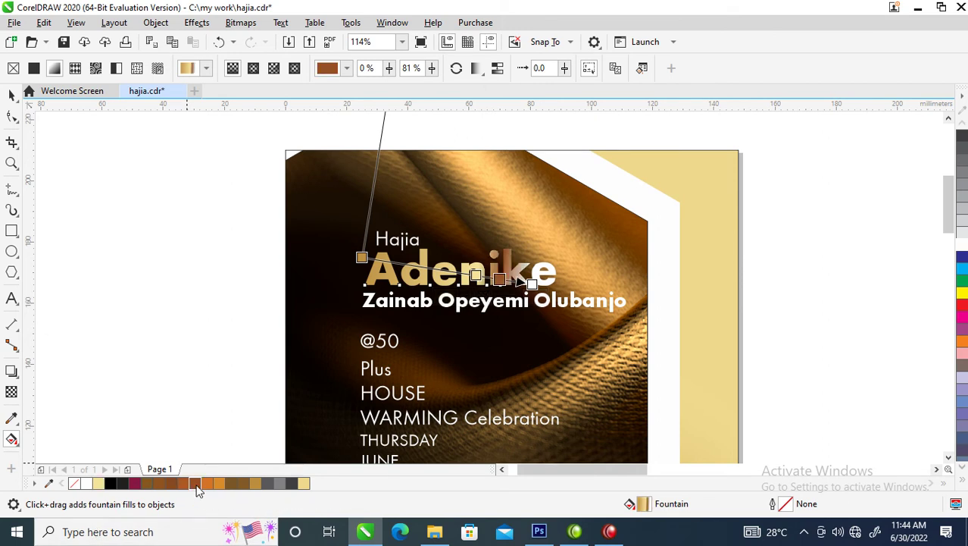
left_click(255, 484)
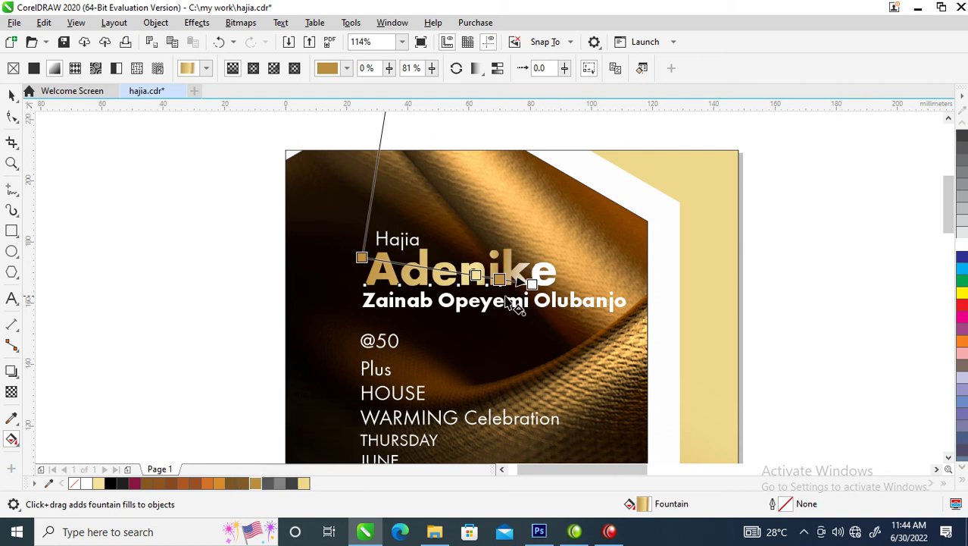
Set the fountain fill's end colour to C36 M47 Y100 K14 and extend its end point just past the last letter.
left_click(533, 284)
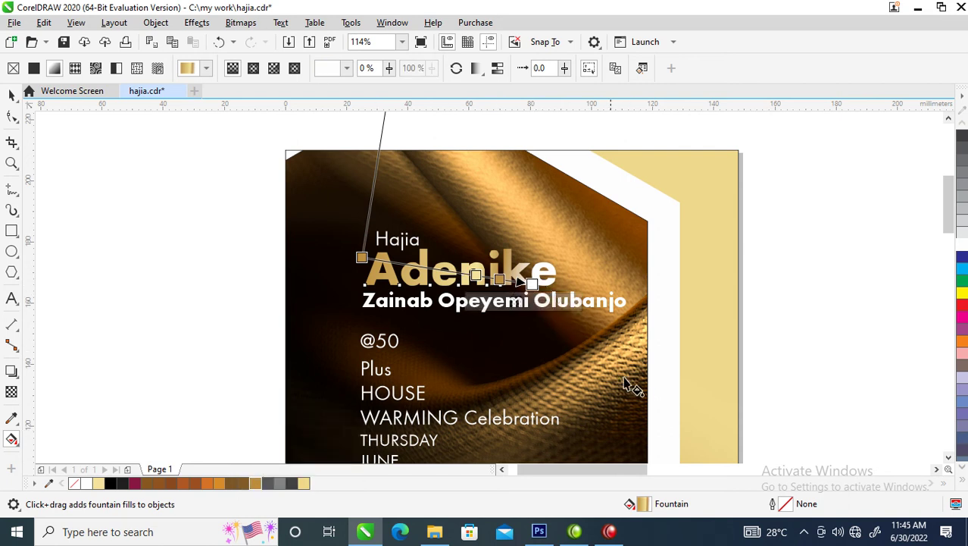
left_click(498, 302)
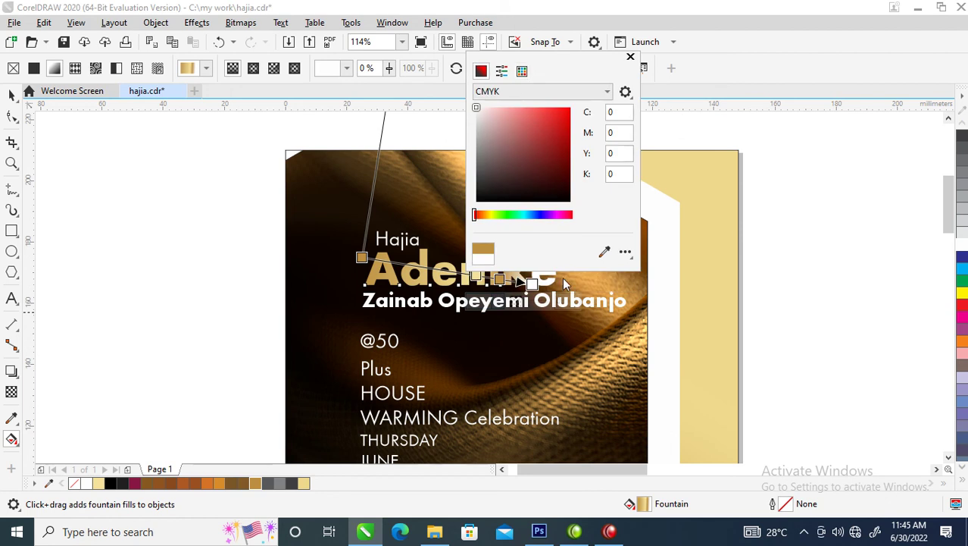
left_click(488, 215)
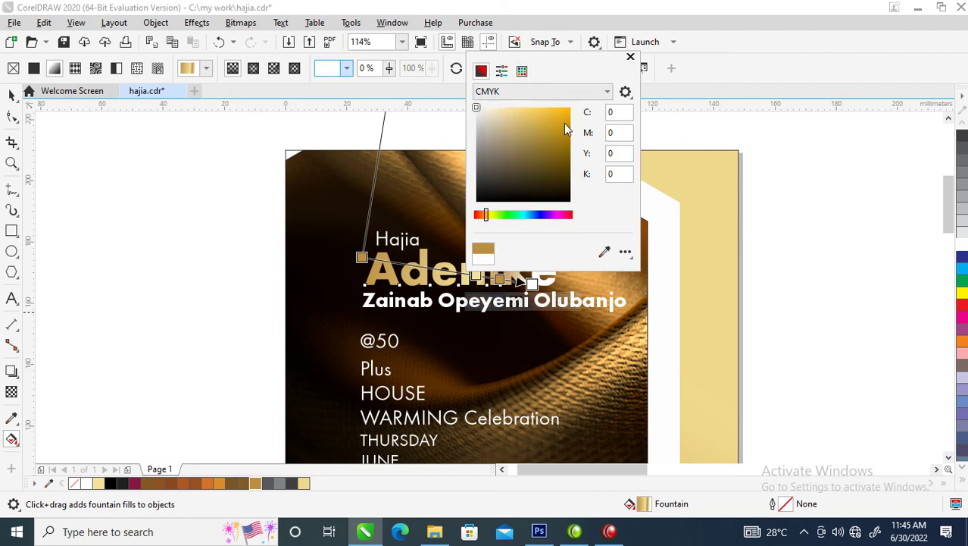
left_click(555, 143)
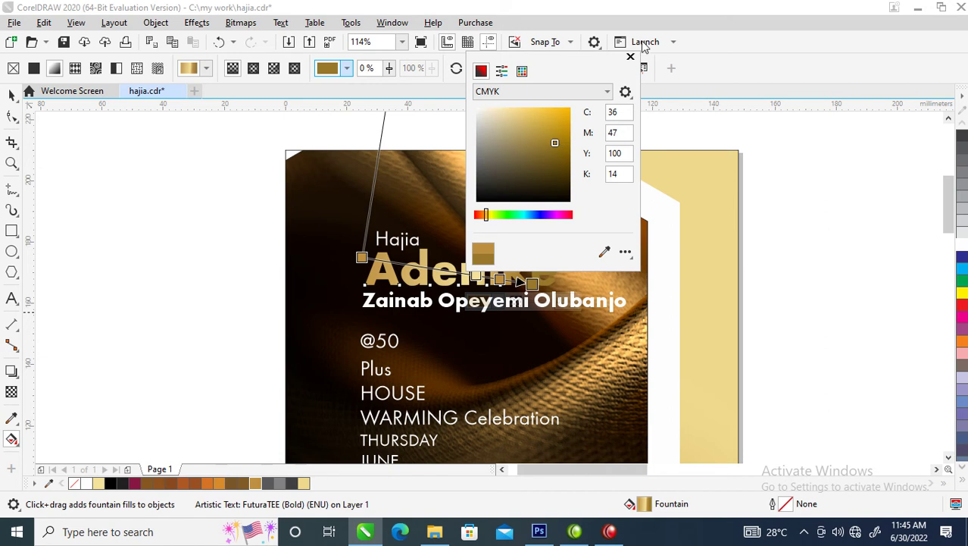
left_click(630, 58)
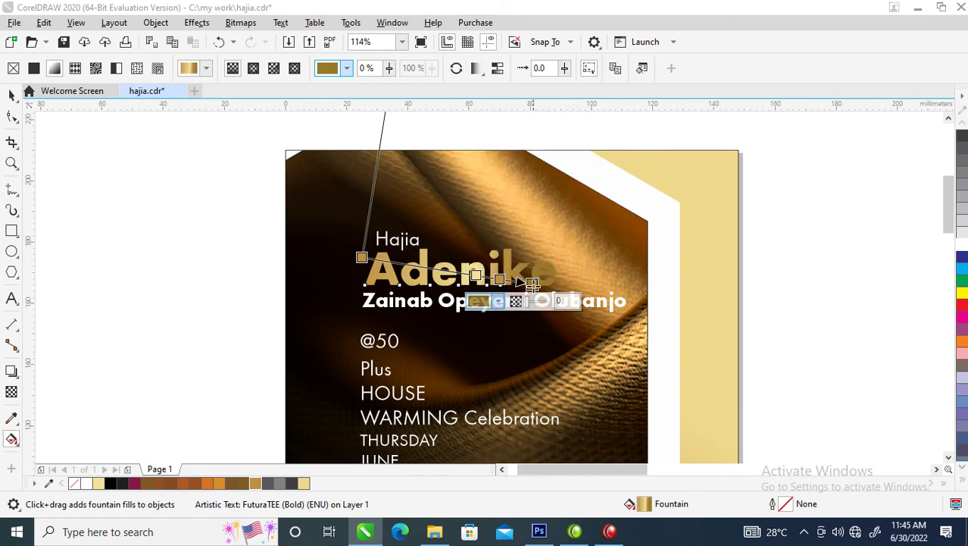
left_click_drag(531, 283, 574, 279)
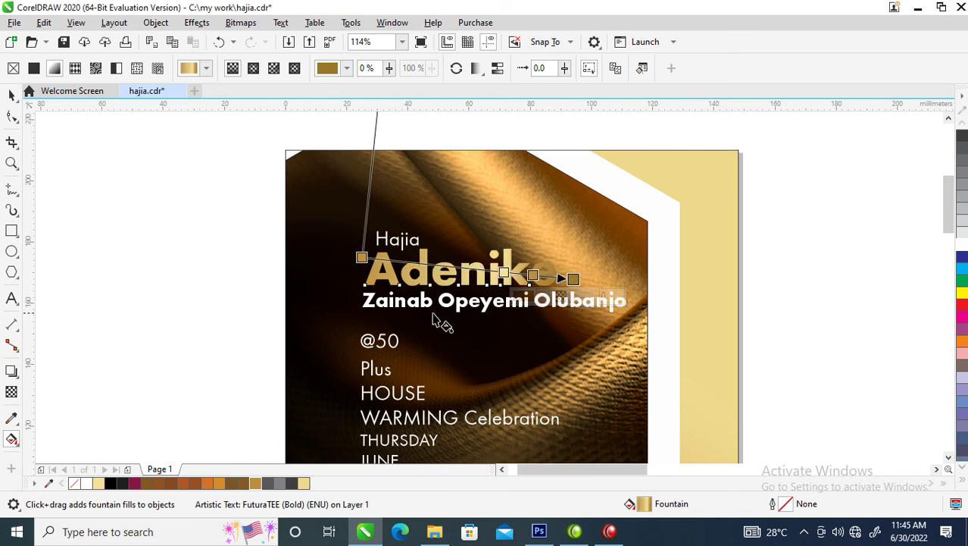
key("space")
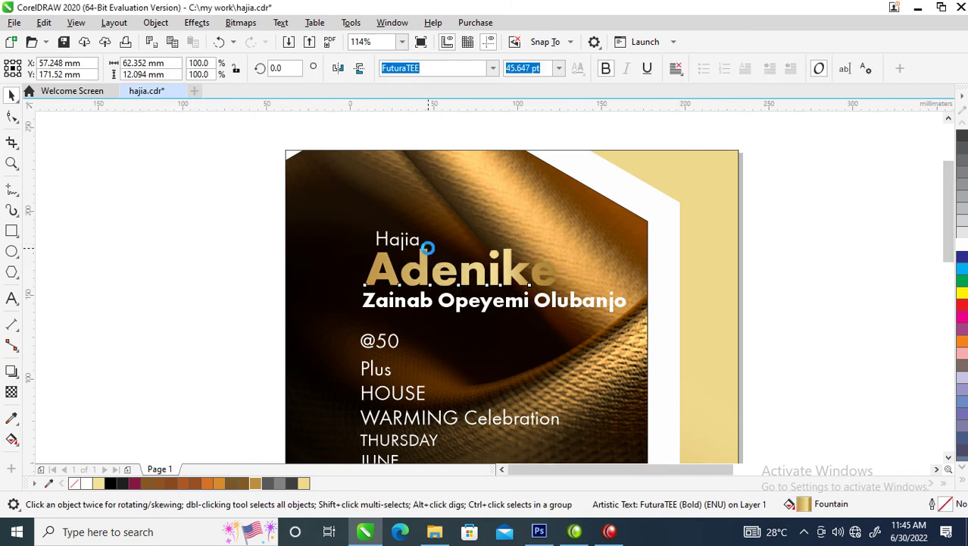
scroll(429, 248, "down", 2)
key("z")
left_click_drag(294, 201, 599, 351)
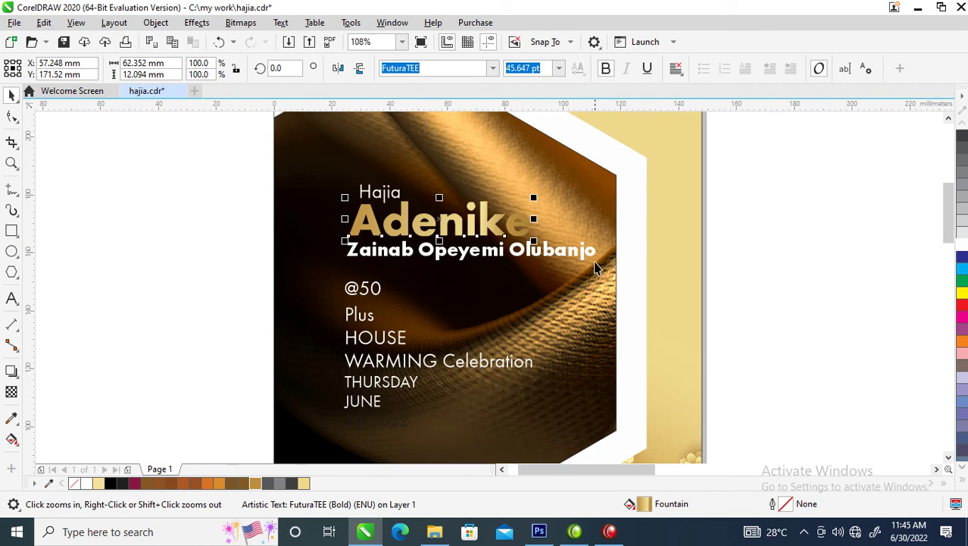
left_click_drag(298, 257, 673, 457)
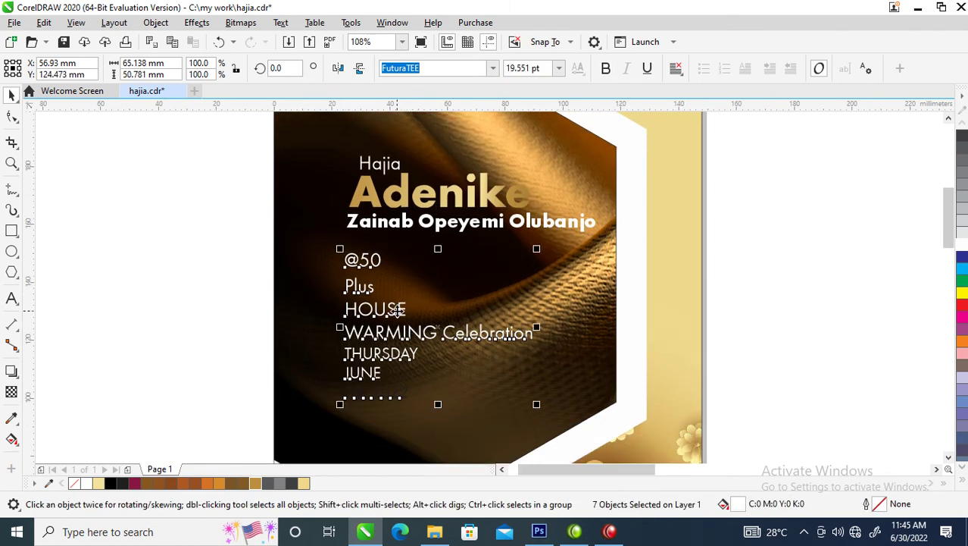
left_click(403, 315)
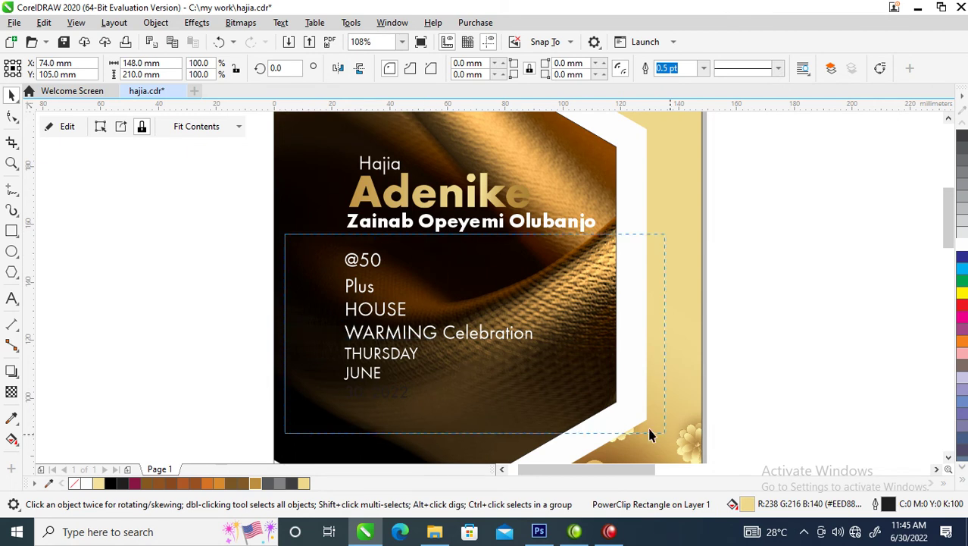
left_click_drag(587, 411, 334, 243)
left_click_drag(430, 332, 445, 391)
Insert a line break in the full-name line so the surname starts a new line.
left_click(513, 222)
double_click(513, 222)
key("Return")
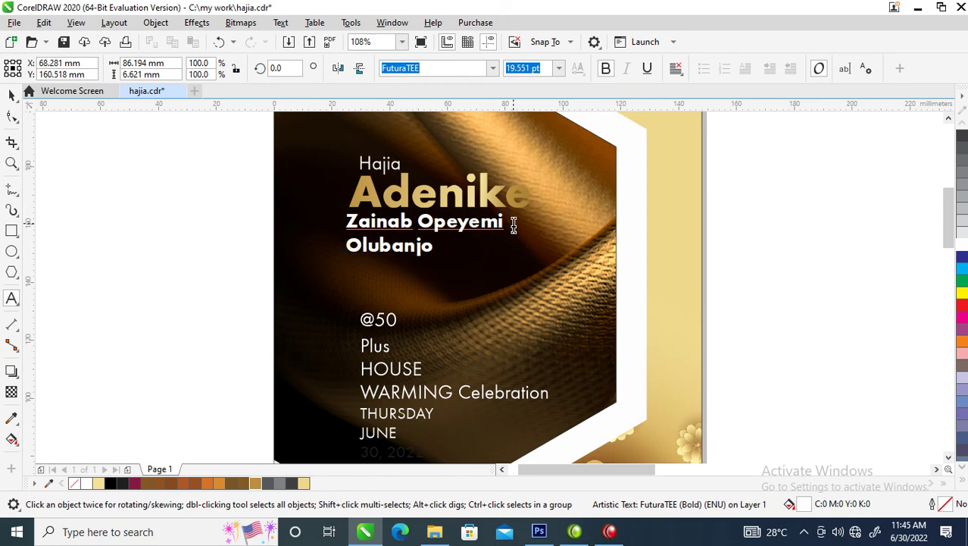
Left-align the large first name and the full-name lines with the title above, and shift all three slightly left.
key("ctrl+space")
left_click(393, 184, "shift")
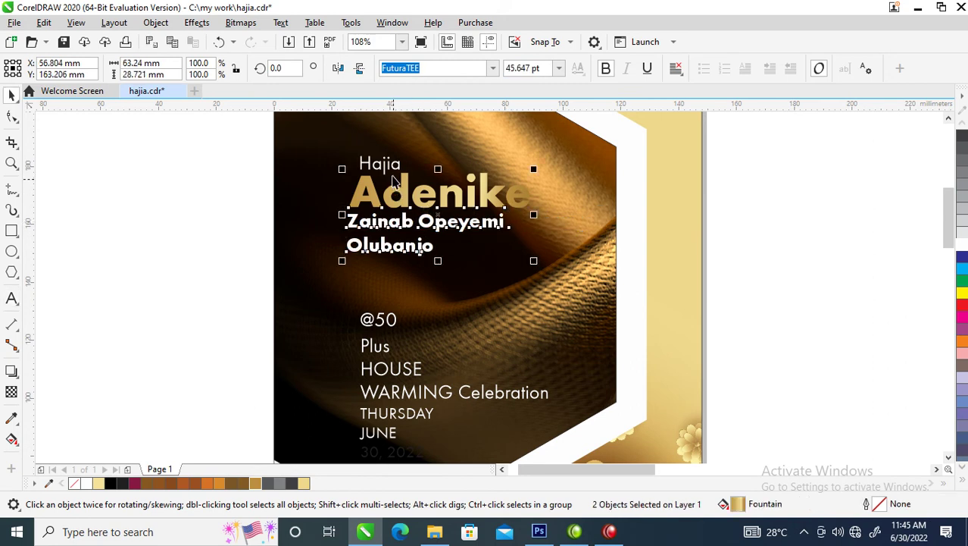
left_click(394, 164, "shift")
left_click_drag(393, 165, 408, 164)
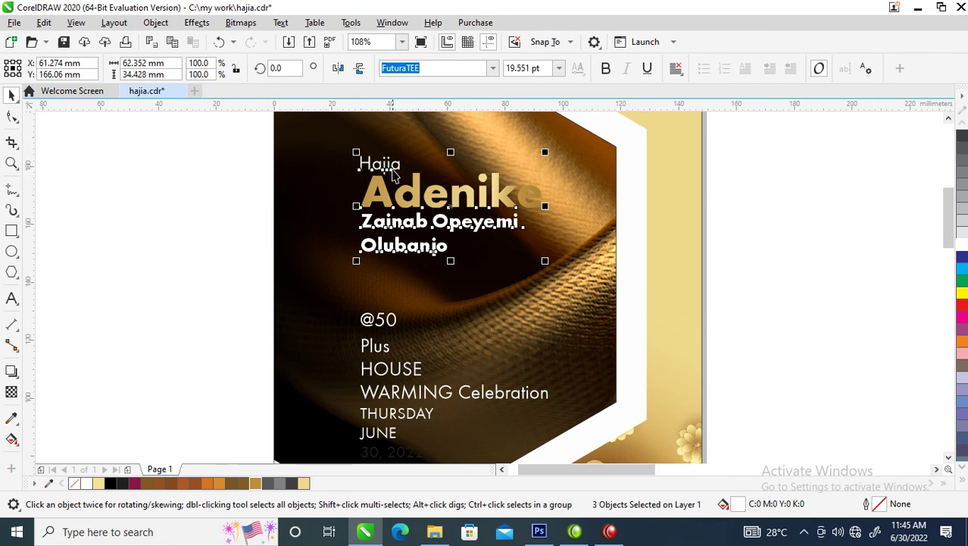
left_click_drag(461, 190, 439, 190)
scroll(447, 220, "down", 4)
key("z")
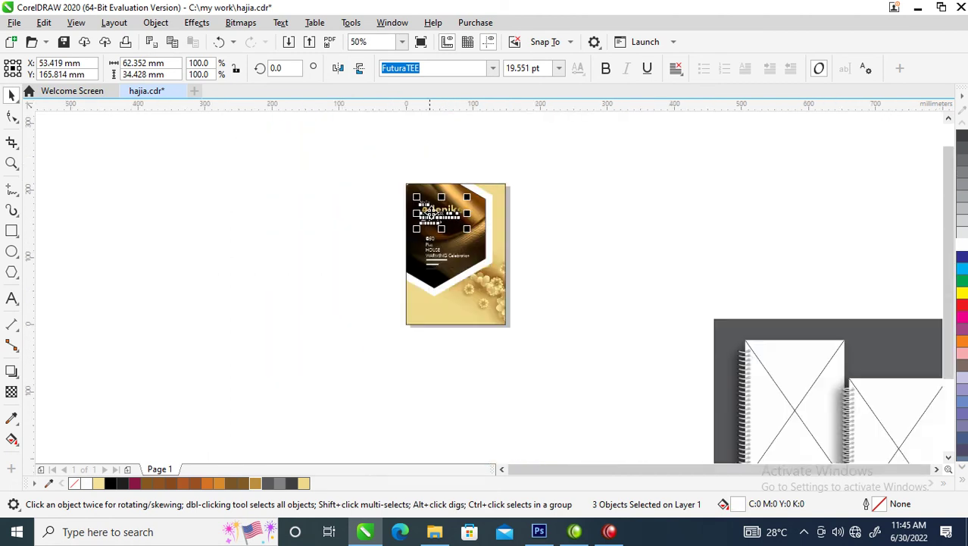
left_click_drag(376, 186, 523, 301)
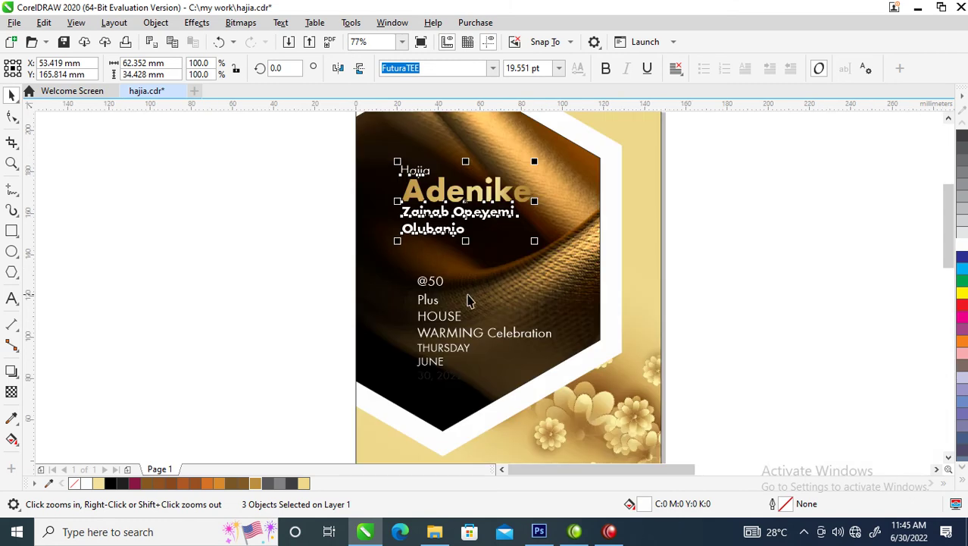
key("space")
left_click_drag(438, 288, 432, 260)
key("z")
left_click_drag(368, 210, 621, 356)
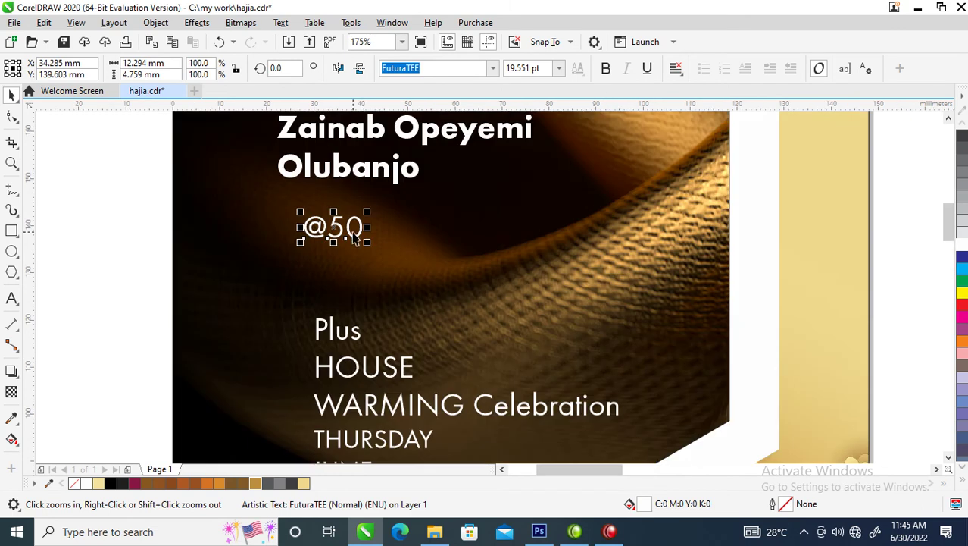
key("space")
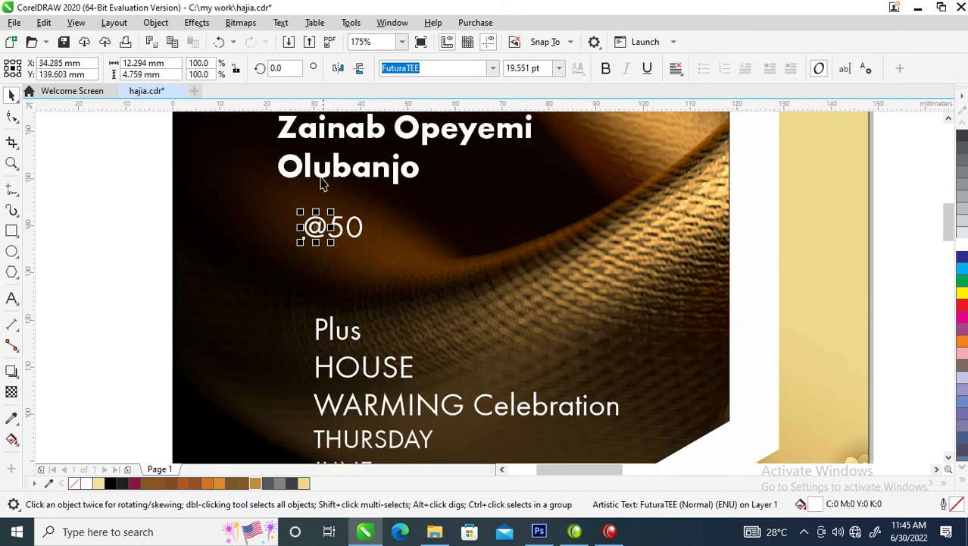
left_click_drag(317, 235, 296, 211)
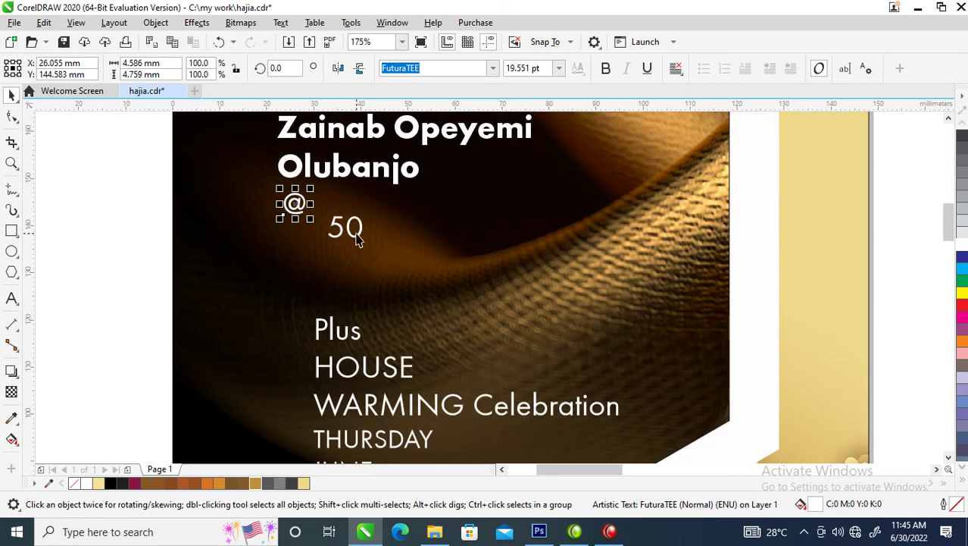
Delete the separate "0" character beside the "5".
left_click(357, 241)
left_click(351, 236)
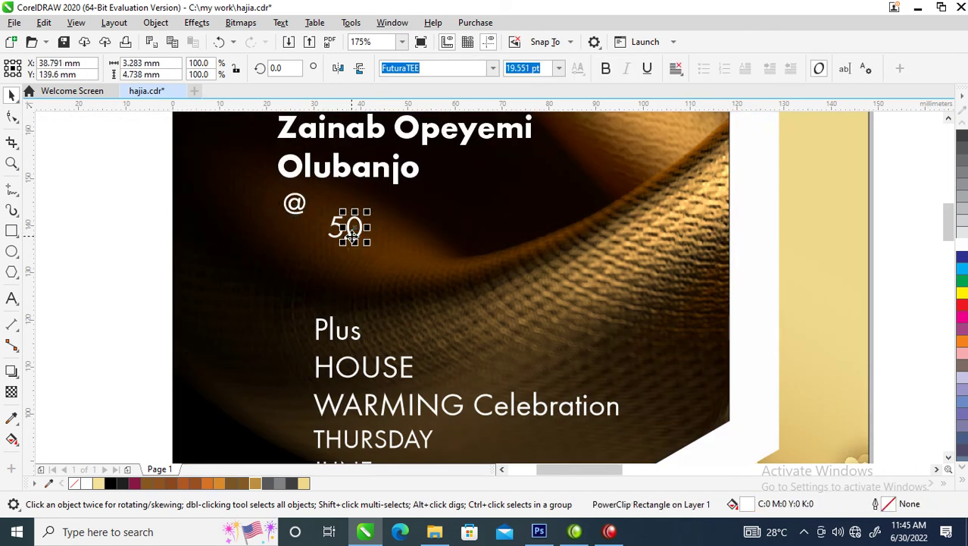
key("Delete")
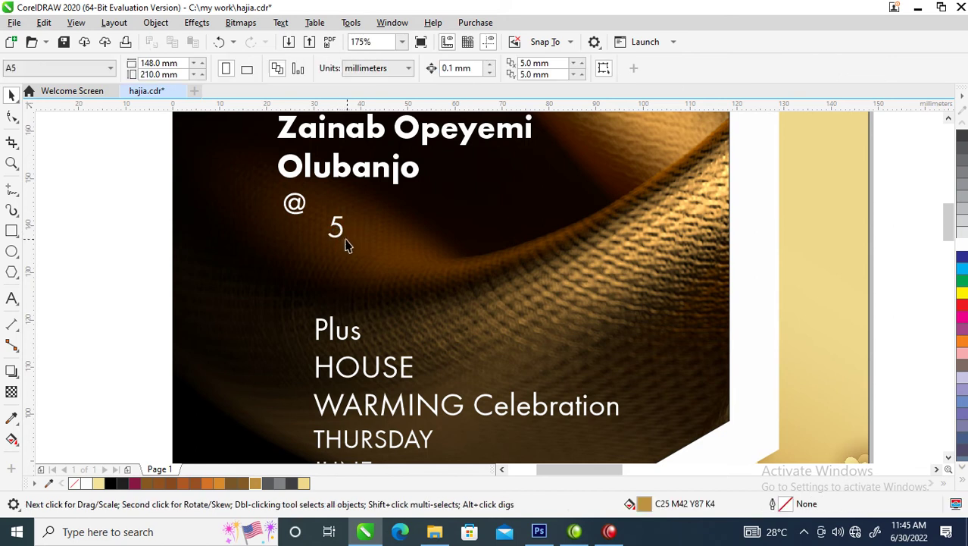
Make the "5" bold and enlarge it to about 17 by 24 mm.
left_click(337, 229)
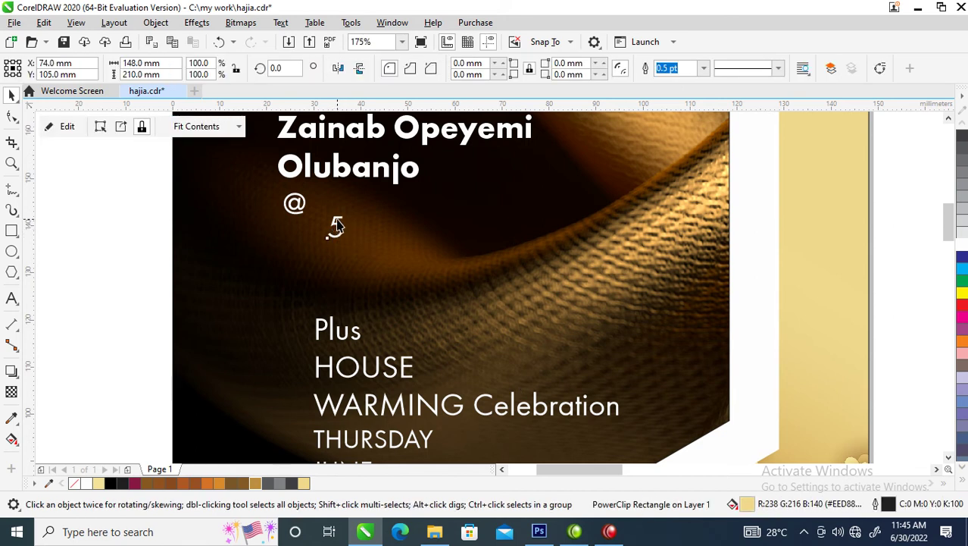
left_click(335, 219)
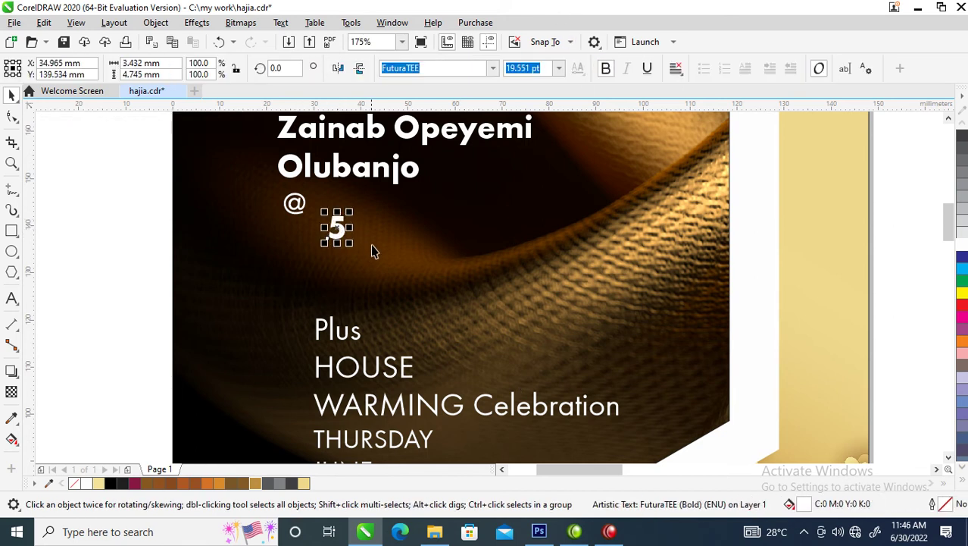
left_click_drag(351, 242, 475, 331)
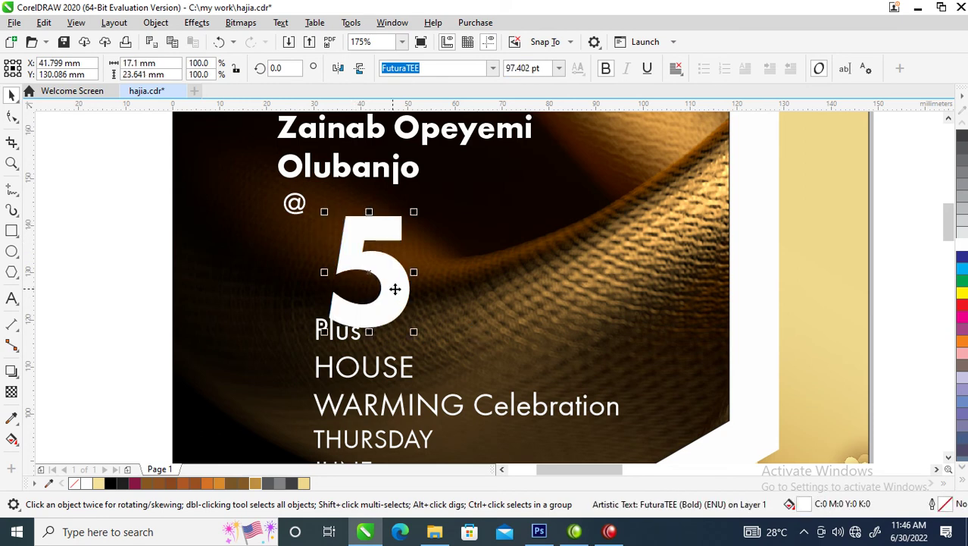
Draw a gold circle about 24 mm wide beside the "5" and add a concentric copy about 13 mm wide.
left_click(12, 253)
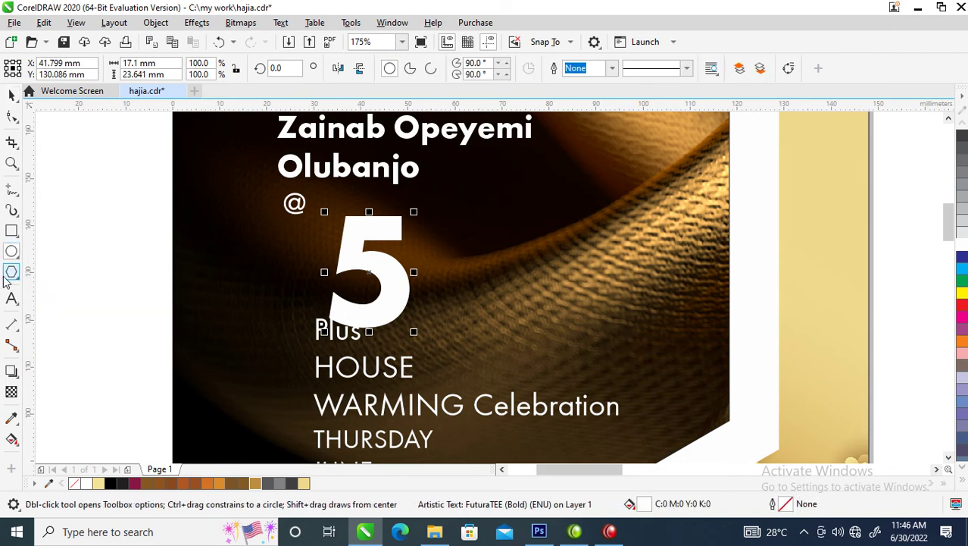
left_click_drag(425, 242, 535, 328)
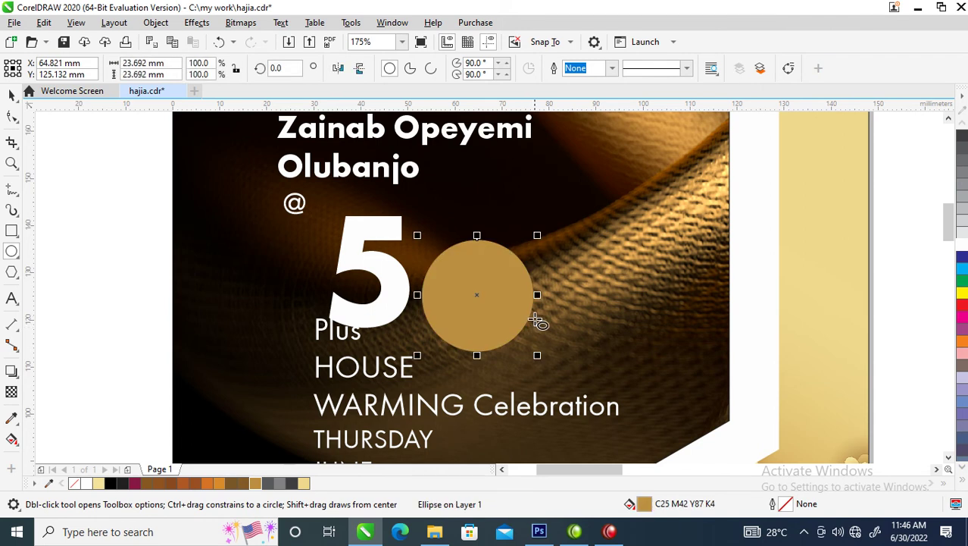
key("space")
left_click_drag(537, 235, 526, 263)
right_click(525, 263)
key("Escape")
Combine the two circles into a ring and move it to overlap the lower right of the "5" as a zero.
left_click(477, 275)
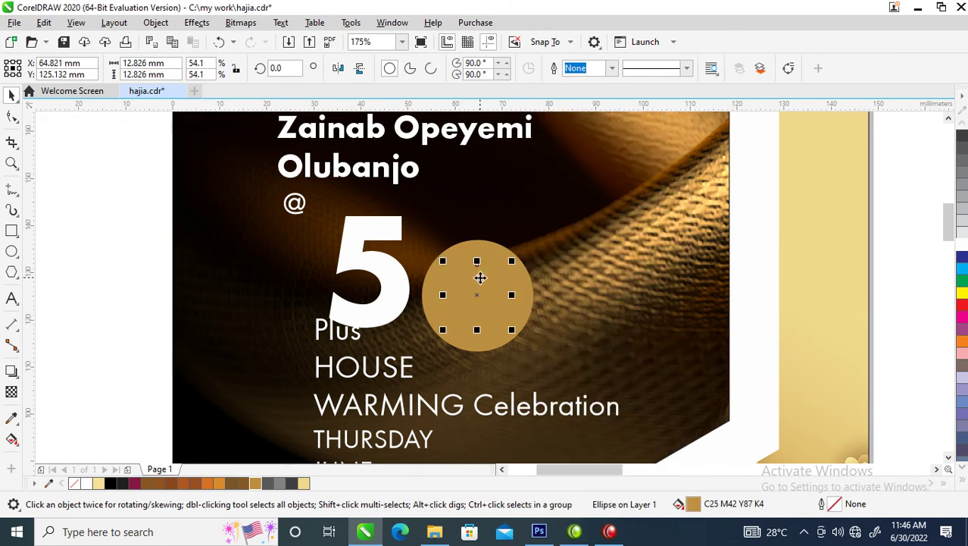
left_click(482, 249)
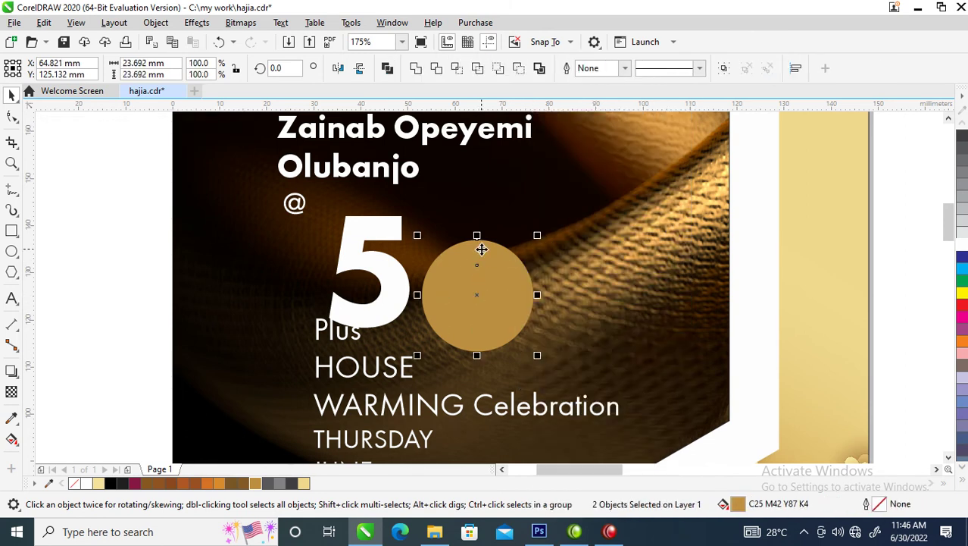
key("ctrl+l")
left_click_drag(504, 271, 471, 282)
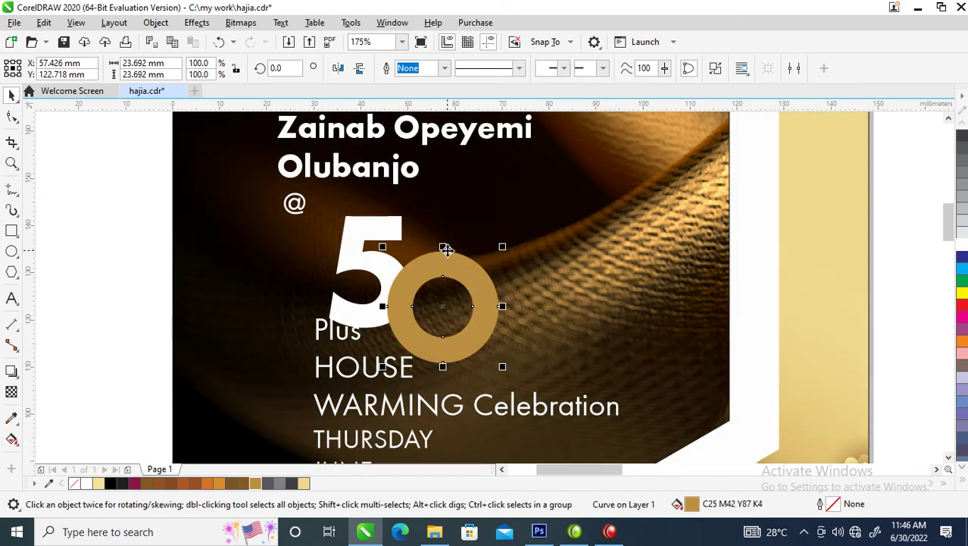
Group the "5" with the gold ring.
left_click(392, 231, "shift")
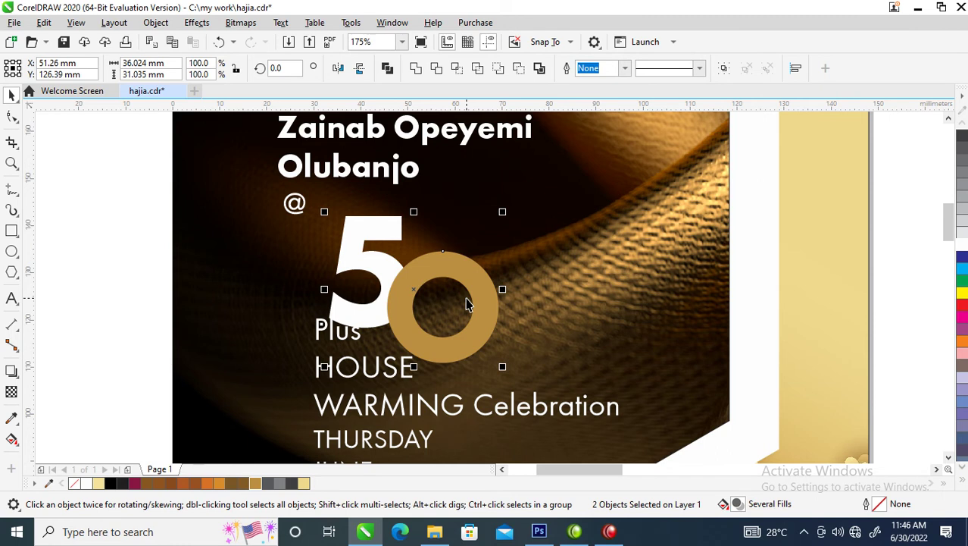
key("ctrl+g")
scroll(466, 303, "down", 2)
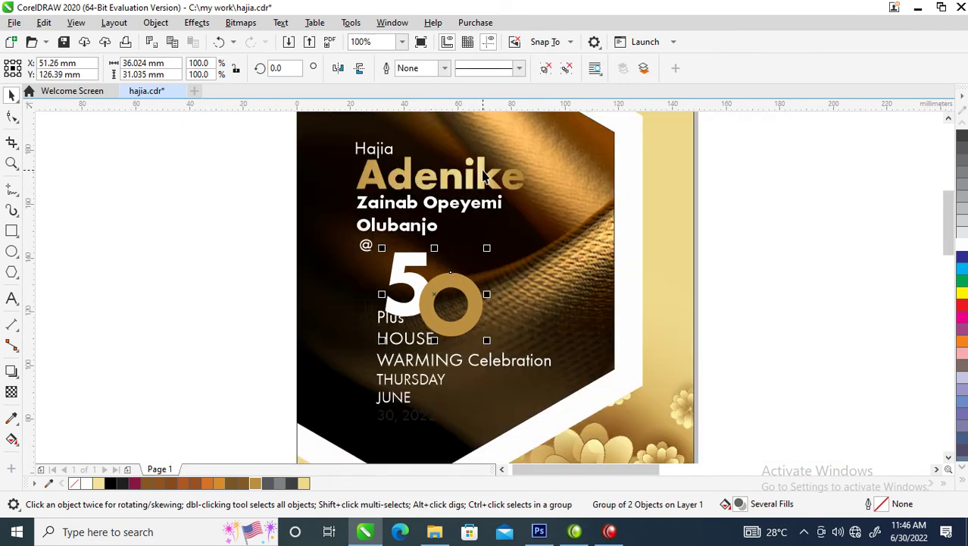
Try to copy the large first name's properties onto the "5" while it is still text, and undo it.
left_click_drag(484, 174, 417, 284)
left_click(487, 395)
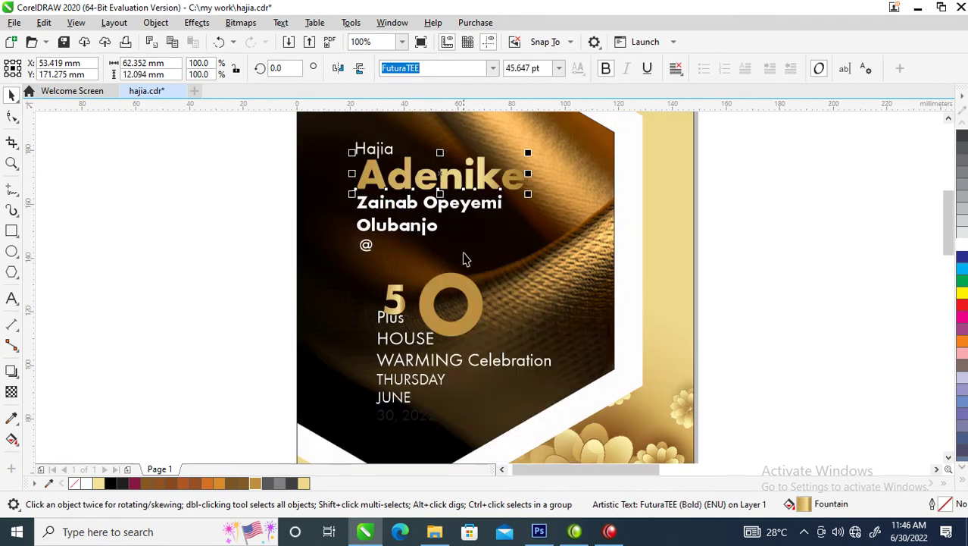
key("ctrl+z")
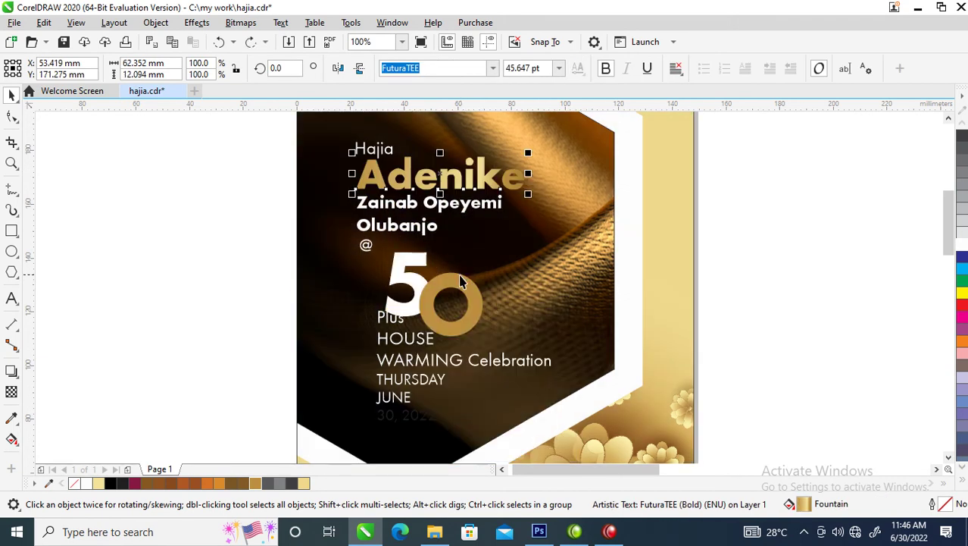
Convert the "5" to curves and copy the large first name's gold gradient properties onto the "50" group.
left_click(413, 286, "ctrl")
key("ctrl+q")
left_click_drag(482, 186, 424, 290)
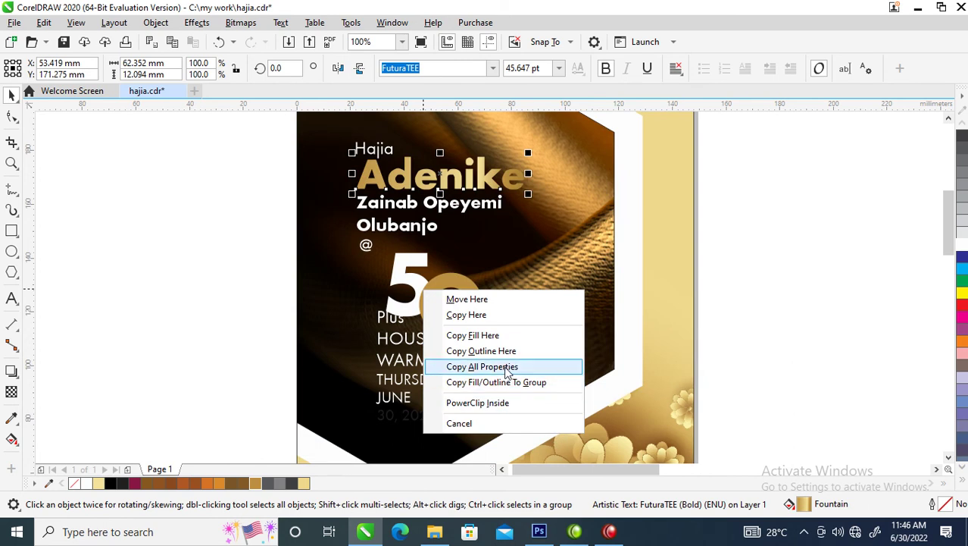
left_click(510, 367)
Duplicate the gradient "50" group, placing the copy slightly above and to the right of the original.
left_click(417, 281)
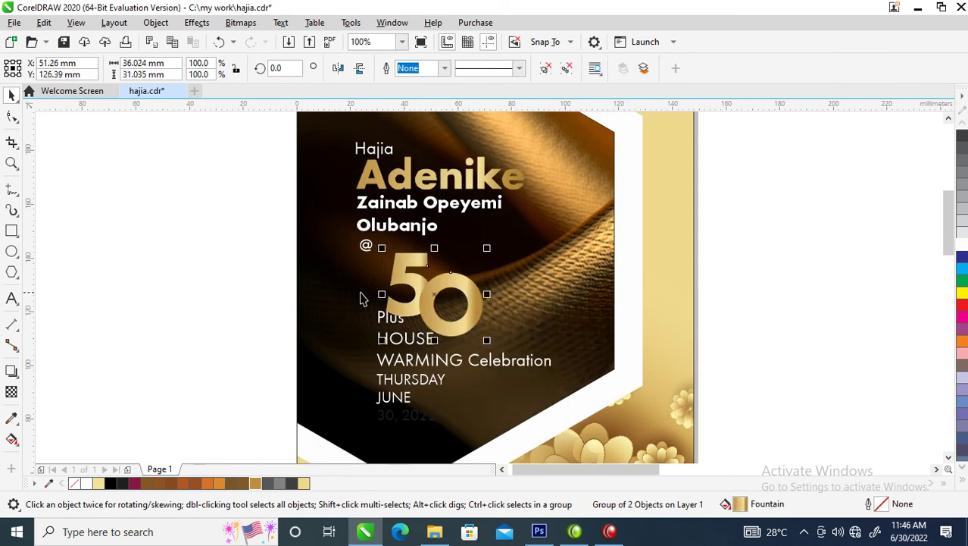
key("z")
left_click_drag(297, 196, 656, 444)
left_click_drag(486, 273, 587, 261)
right_click(588, 261)
left_click(552, 221)
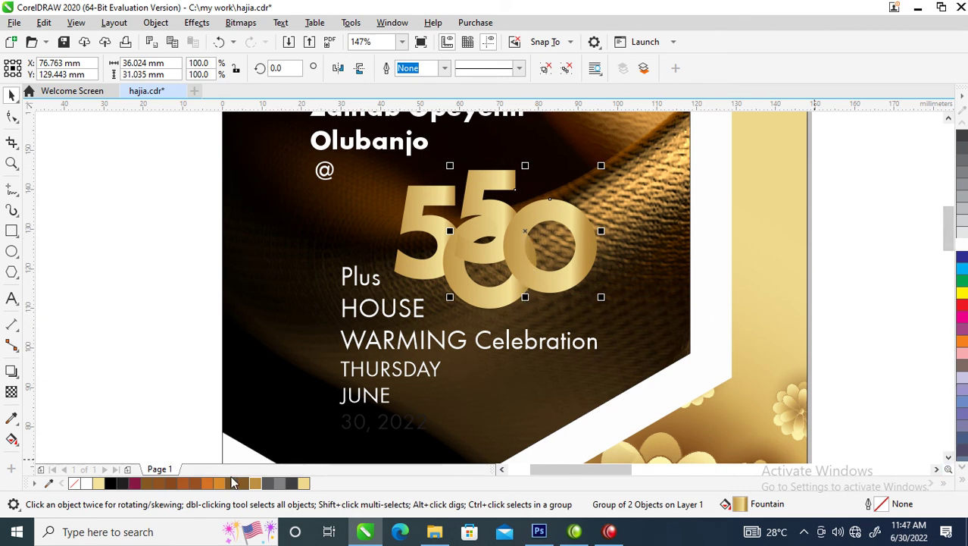
Fill the copied "50" with gold C25 M42 Y87 K4 and give it a 16 pt outline in the same colour.
left_click(256, 485)
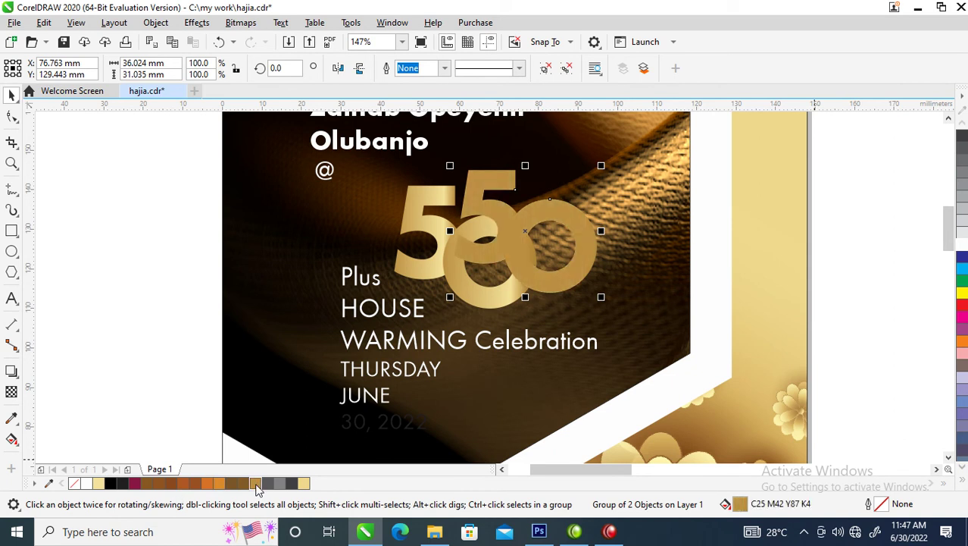
right_click(257, 484)
key("F12")
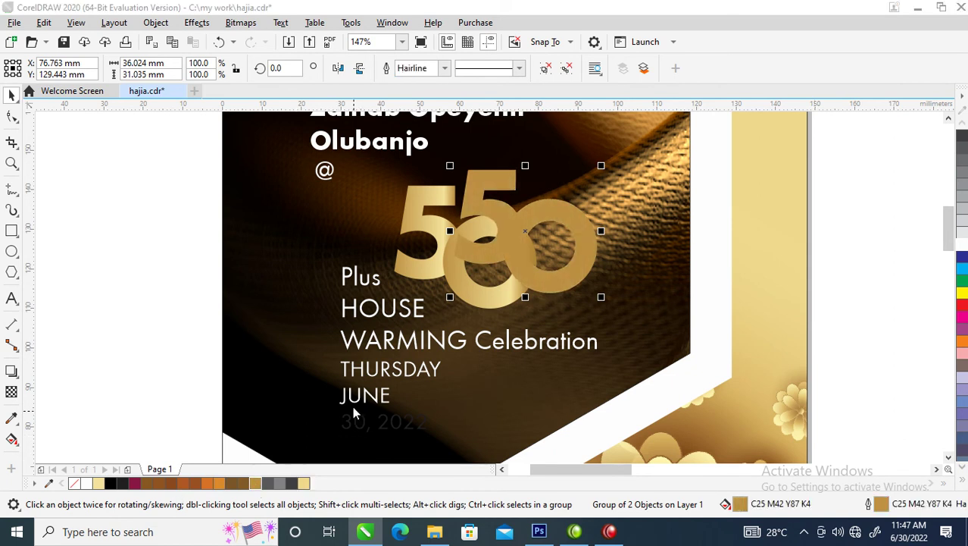
type("16")
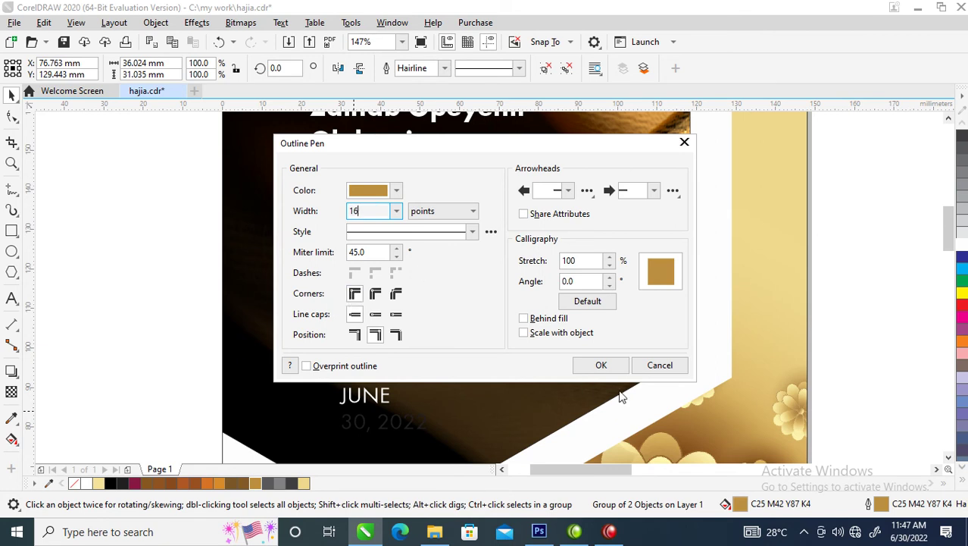
left_click(608, 364)
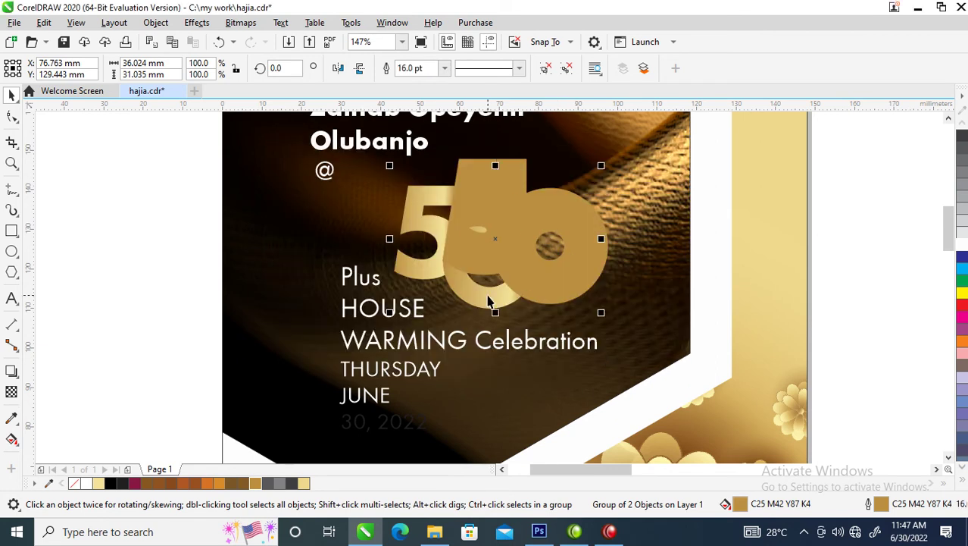
Centre the outlined copy behind the gradient "50" and recolour its fill and outline brown C40 M59 Y92 K31.
key("ctrl+u")
key("ctrl+shift+q")
left_click(575, 224)
left_click(525, 255)
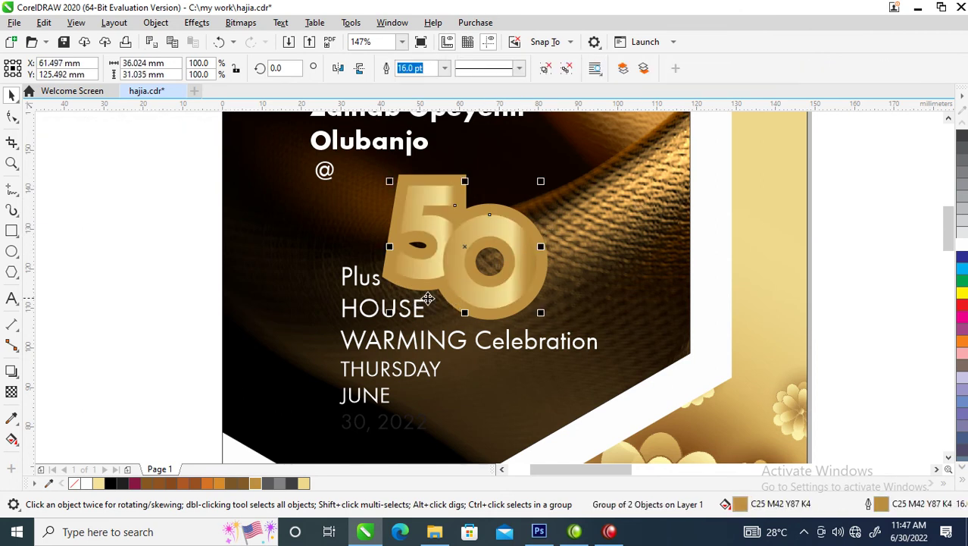
left_click(228, 484)
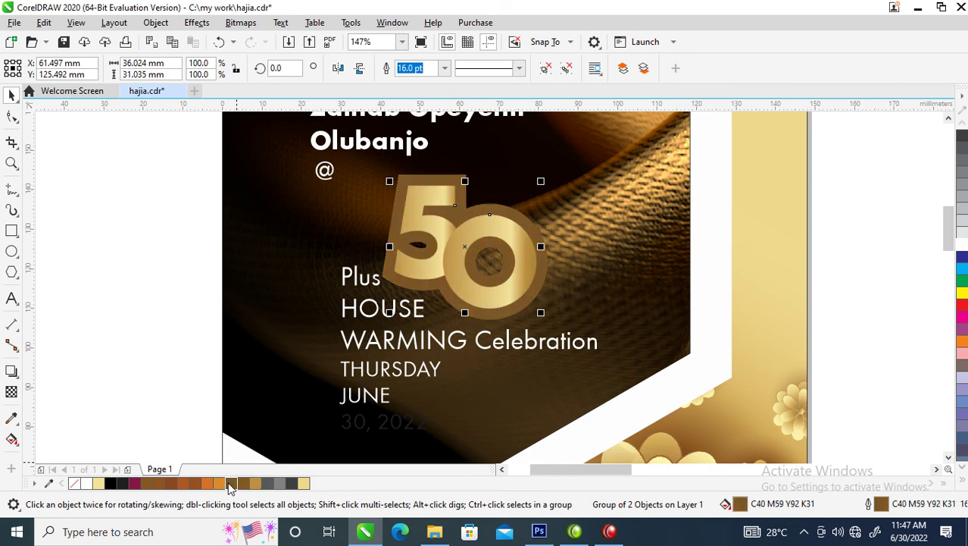
Add a black Multiply drop shadow with opacity 50 and feather 15 to the gradient "50", and break the shadow apart.
left_click(472, 233)
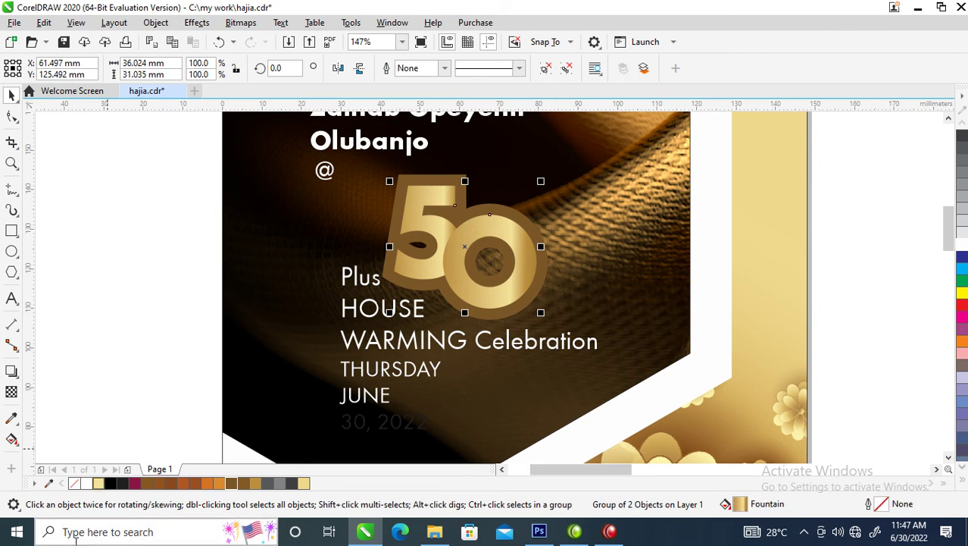
left_click(12, 371)
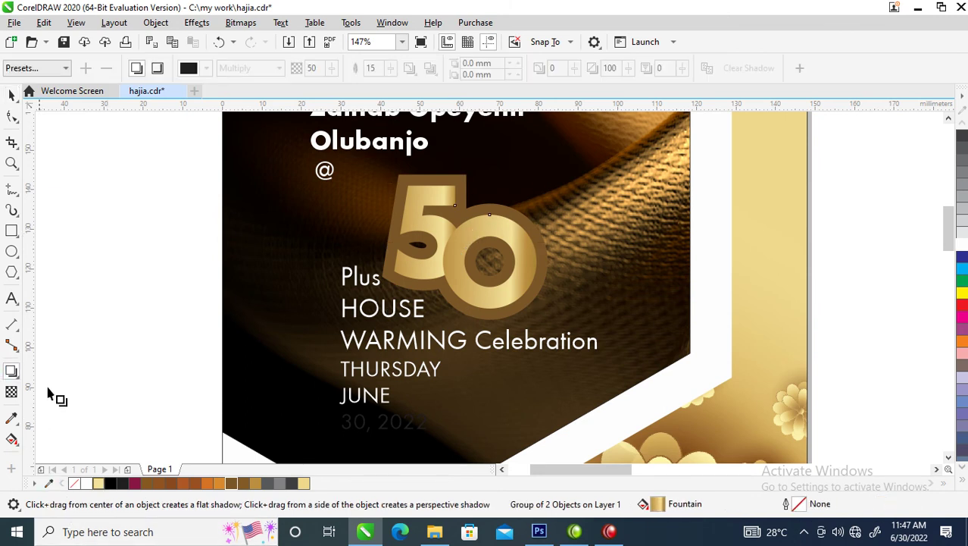
left_click_drag(465, 247, 485, 311)
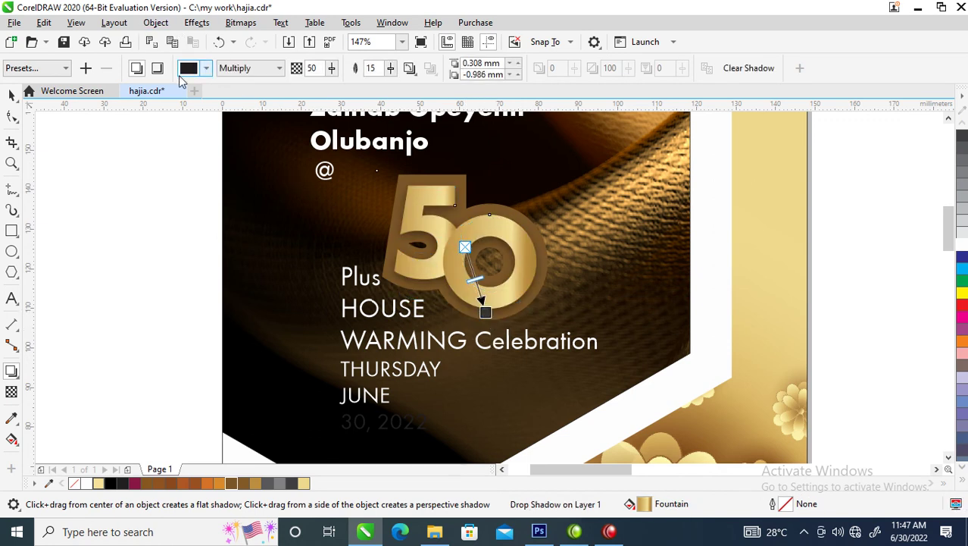
left_click(157, 23)
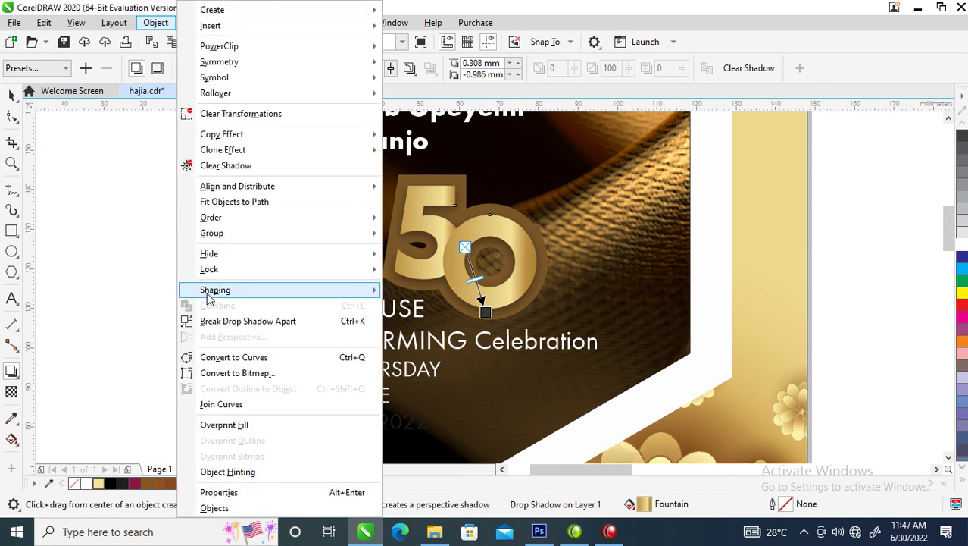
left_click(219, 326)
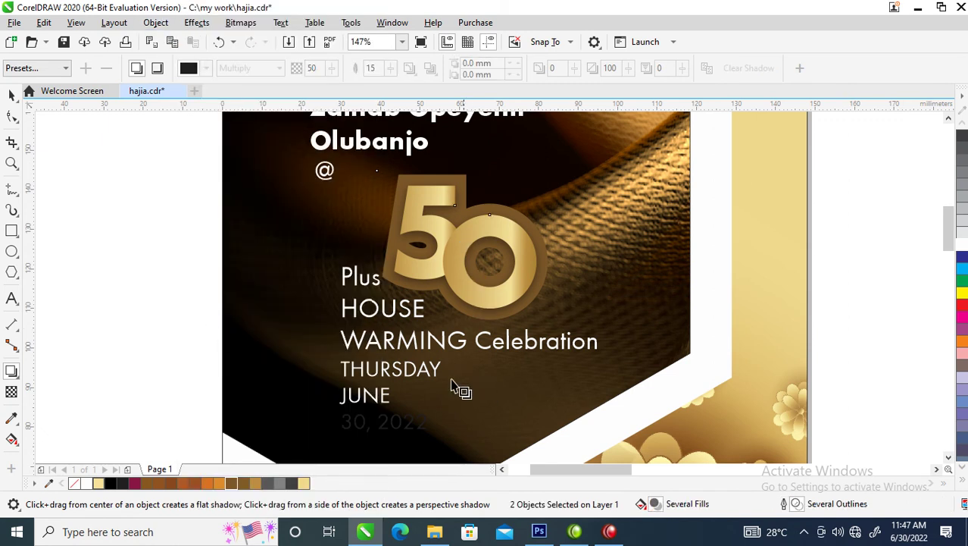
Group the gradient "50", its brown outlined copy and the drop shadow, moving the emblem about 15 mm left and 5 mm down.
left_click_drag(366, 172, 636, 367)
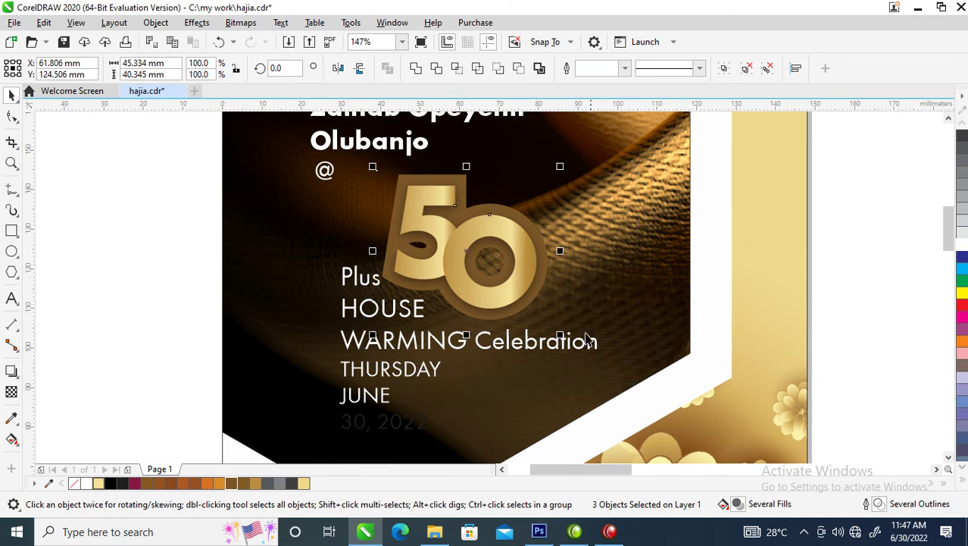
left_click_drag(527, 238, 464, 266)
key("ctrl+g")
Move the "Plus HOUSE WARMING Celebration" lines and the date lines together down below the "50" emblem.
scroll(450, 284, "down", 2)
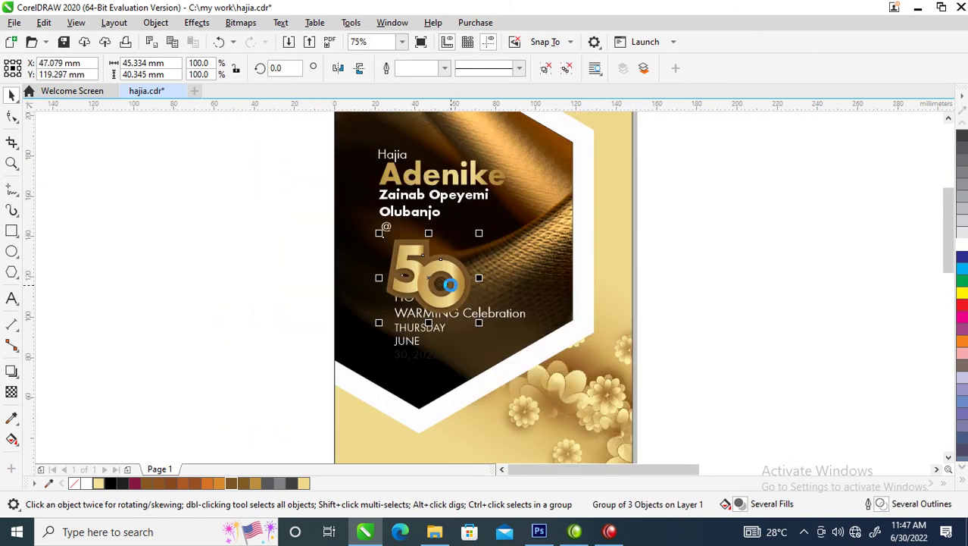
scroll(450, 285, "down", 2)
key("z")
left_click_drag(357, 210, 464, 310)
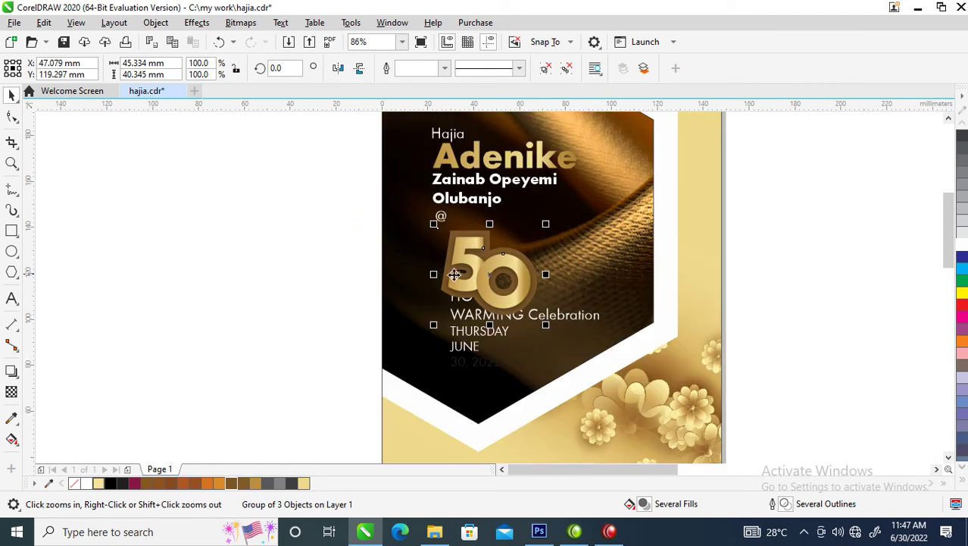
key("space")
left_click_drag(385, 267, 553, 430)
Convert the grouped "50" emblem to a 300 dpi RGB Color (24-bit) bitmap with anti-aliasing and a transparent background.
left_click(524, 279)
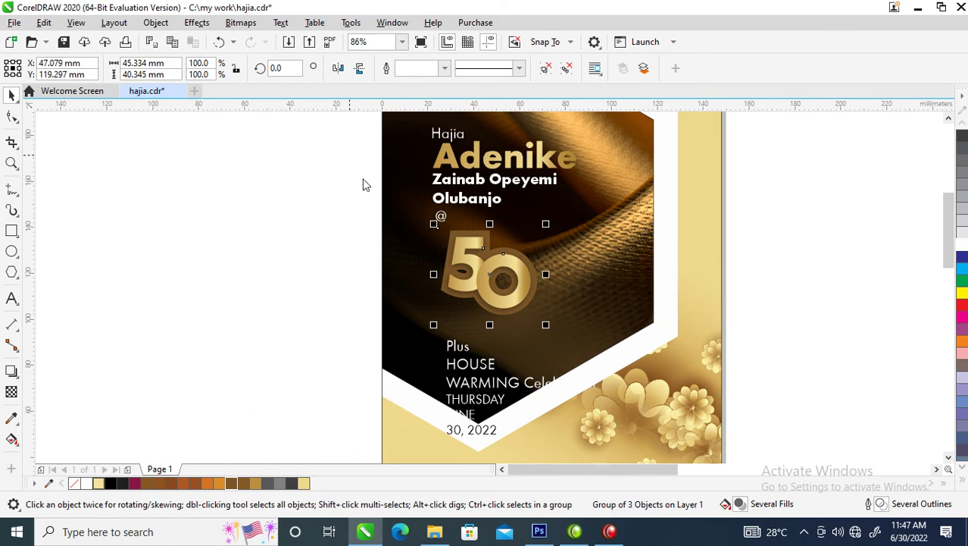
left_click(241, 22)
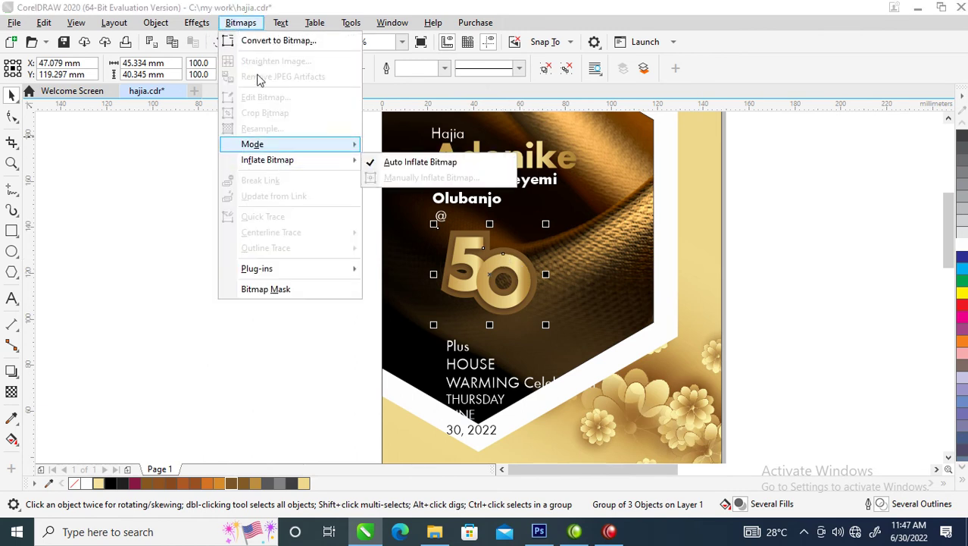
left_click(269, 40)
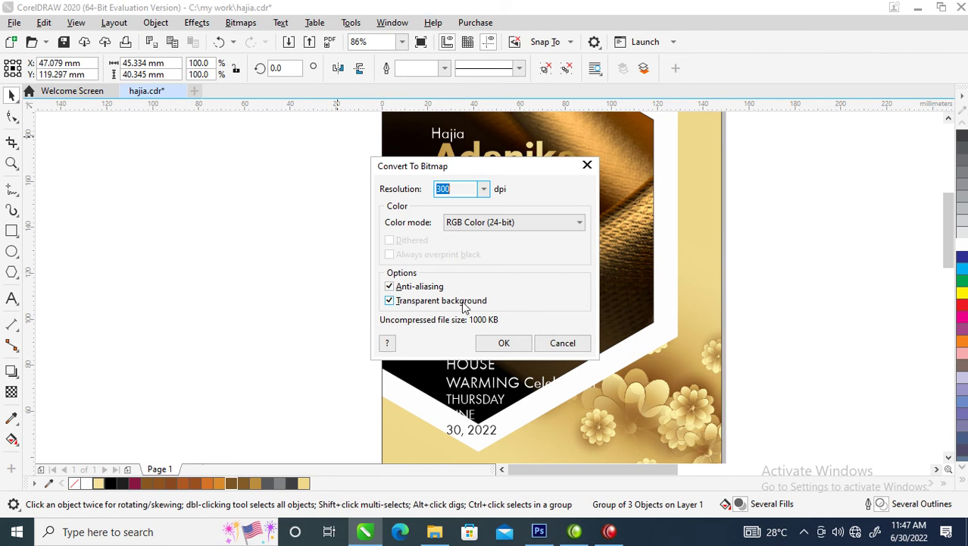
left_click(504, 343)
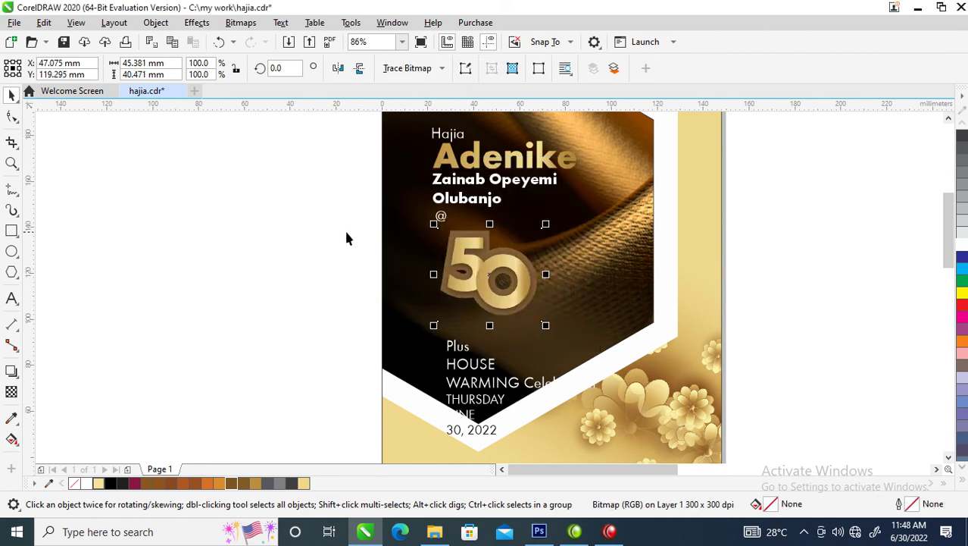
Apply a Tone Curve adjustment to the "50" bitmap, with an RGB curve that darkens the shadows and deepens the gold.
left_click(157, 23)
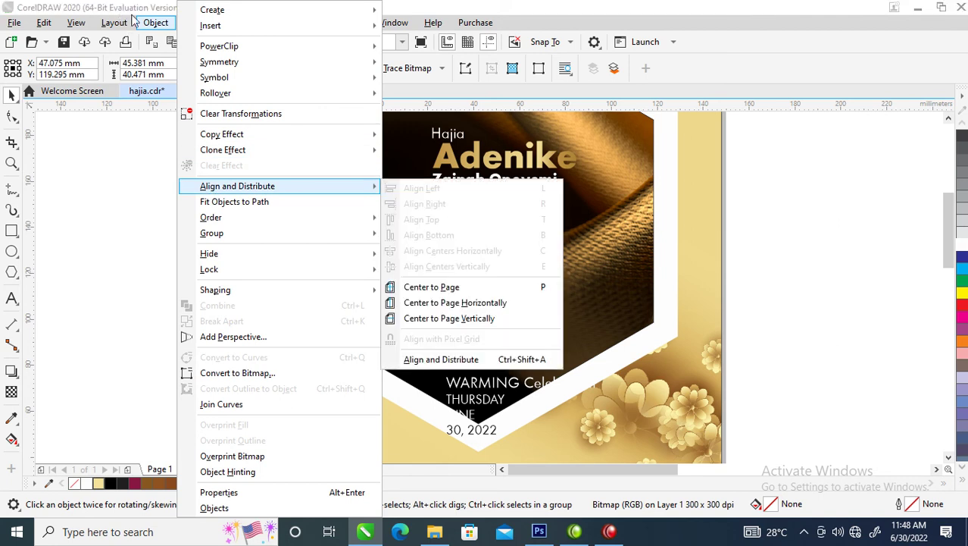
left_click(154, 22)
left_click(194, 24)
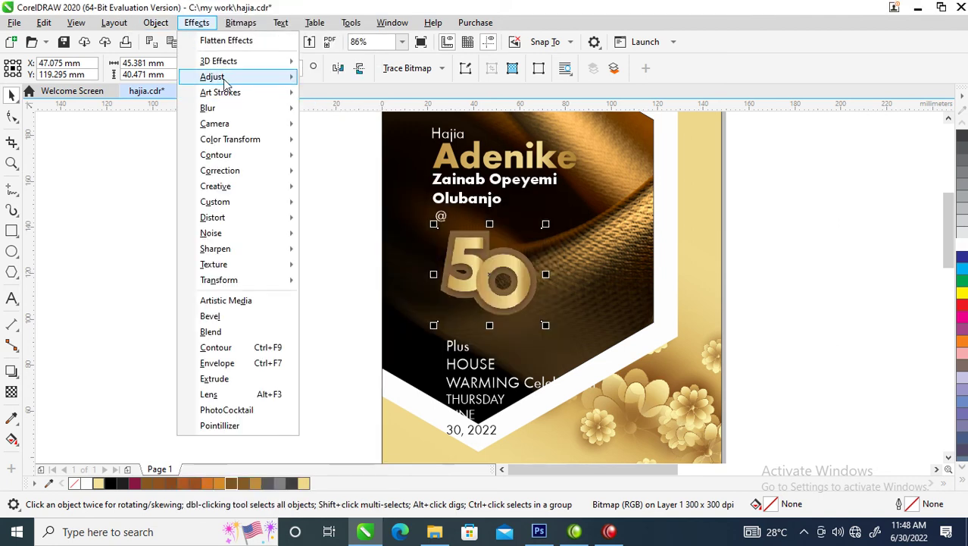
mouse_move(226, 78)
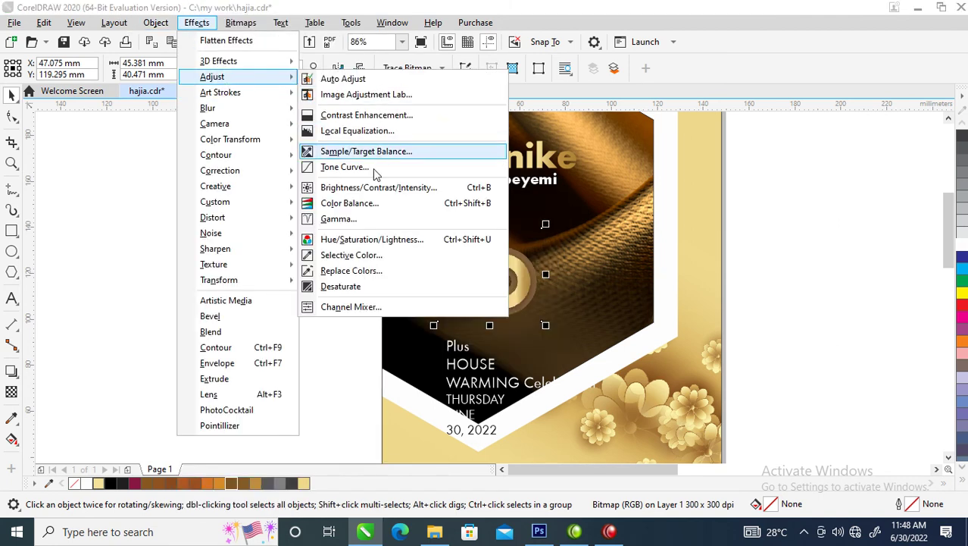
left_click(356, 168)
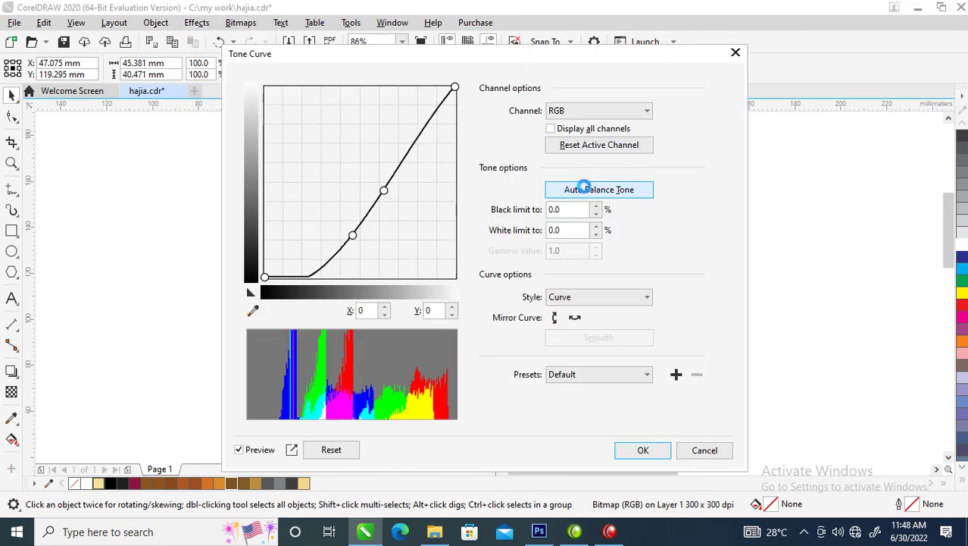
left_click_drag(383, 55, 480, 66)
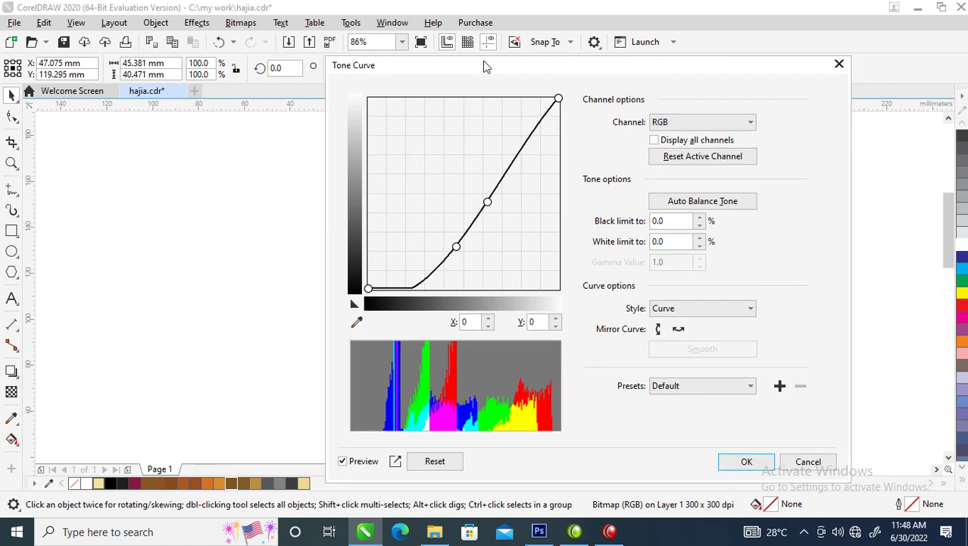
left_click(734, 457)
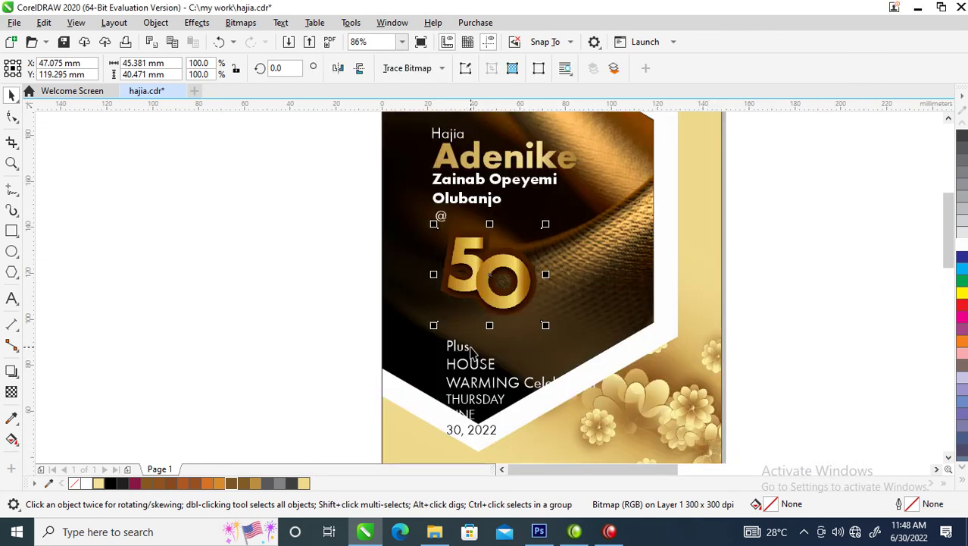
Move the "Plus", "HOUSE" and "WARMING Celebration" lines up together, directly beneath the "50" emblem.
left_click(468, 350)
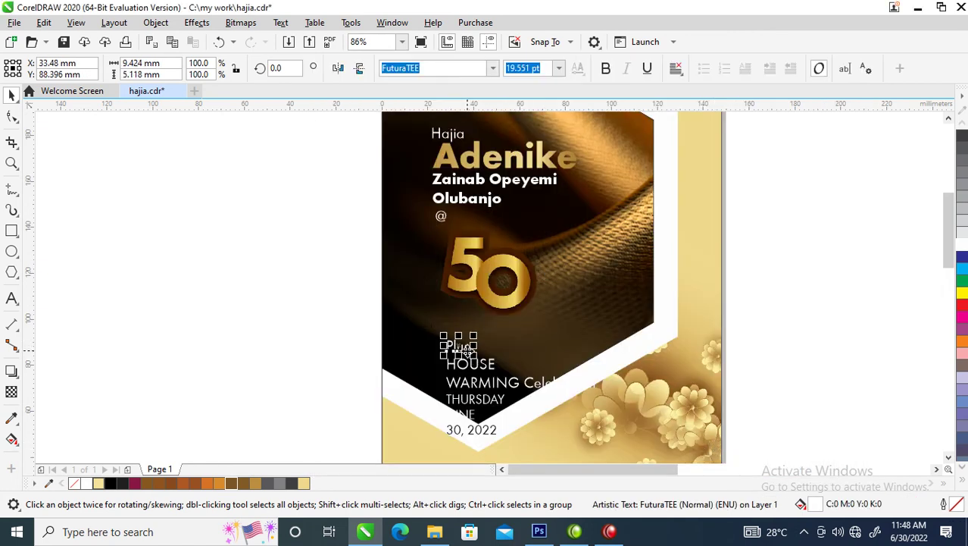
left_click(494, 367, "shift")
left_click(512, 382, "shift")
left_click(513, 382, "shift")
left_click(513, 388, "shift")
left_click_drag(513, 388, 510, 353)
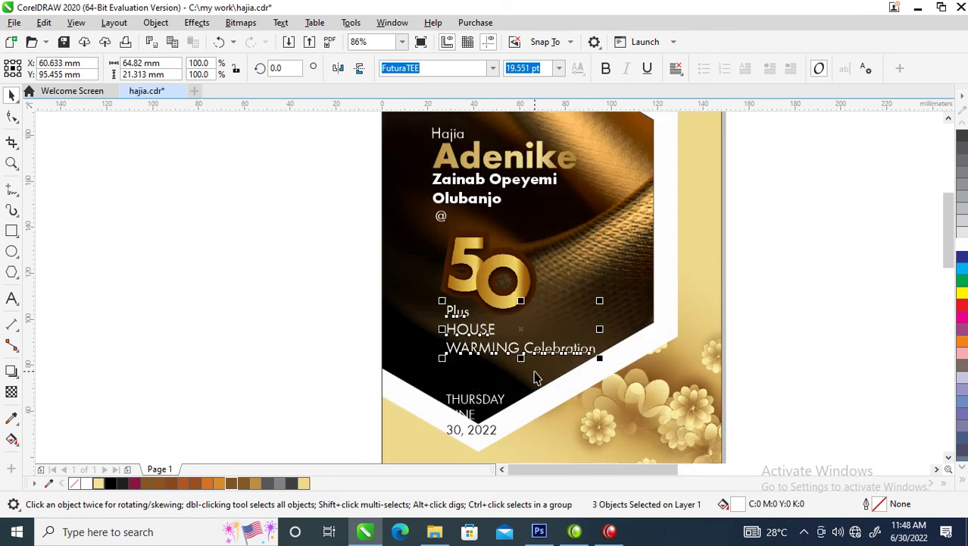
Move the "THURSDAY JUNE 30, 2022" lines below the hexagon near the page bottom and give them a K90 fill and outline.
scroll(508, 399, "down", 4)
key("z")
left_click_drag(403, 279, 465, 364)
left_click_drag(345, 238, 418, 319)
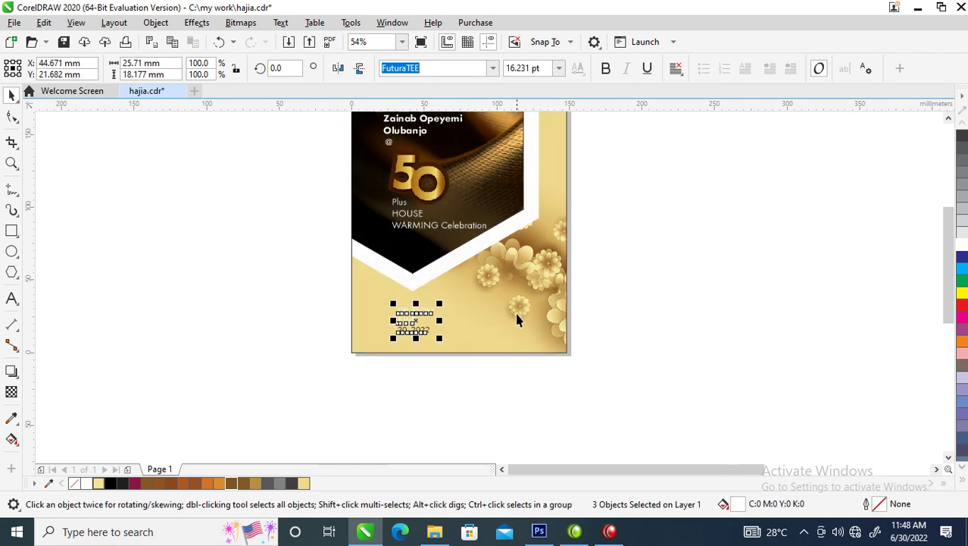
left_click(964, 141)
right_click(964, 140)
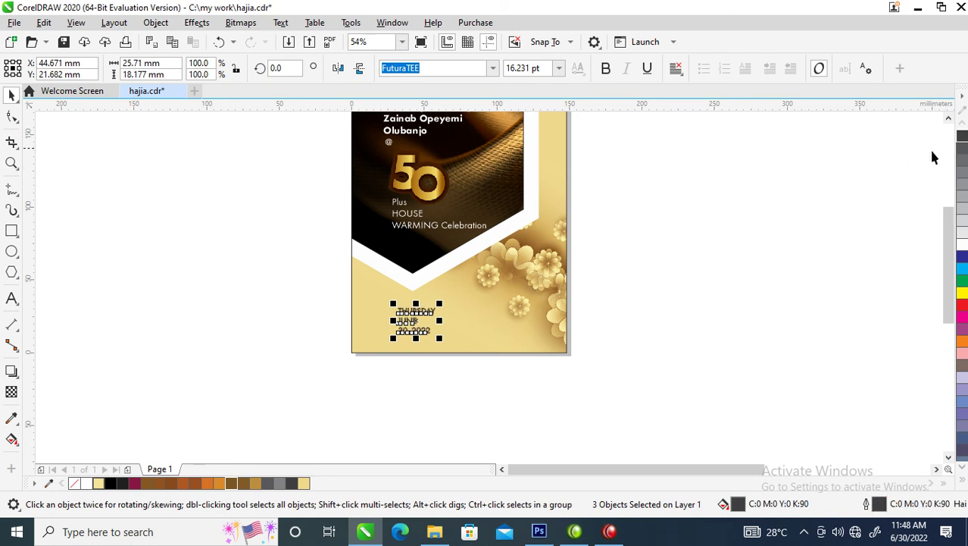
Put "Celebration" on its own line below "WARMING" and separate the two words into individual text objects.
left_click(448, 233)
key("Return")
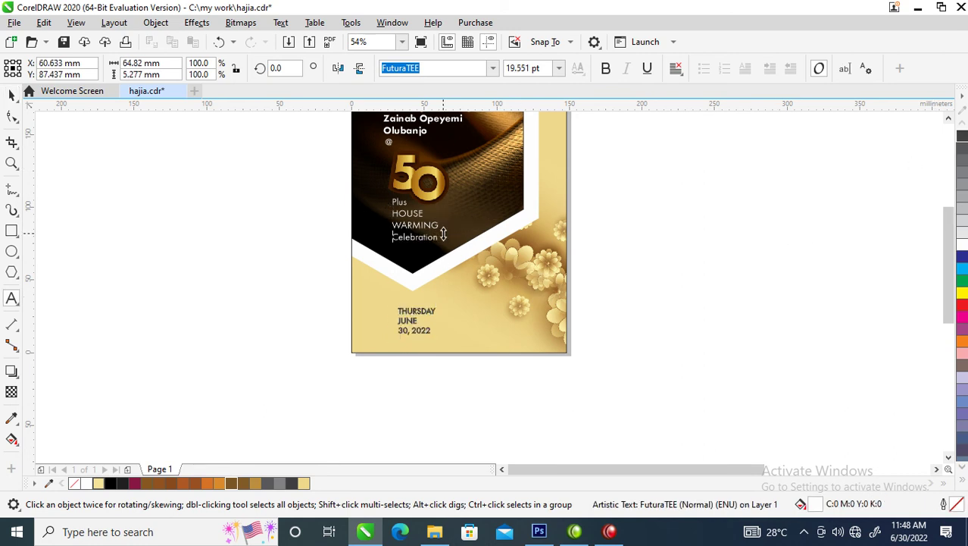
key("ctrl+space")
key("z")
left_click_drag(328, 167, 526, 288)
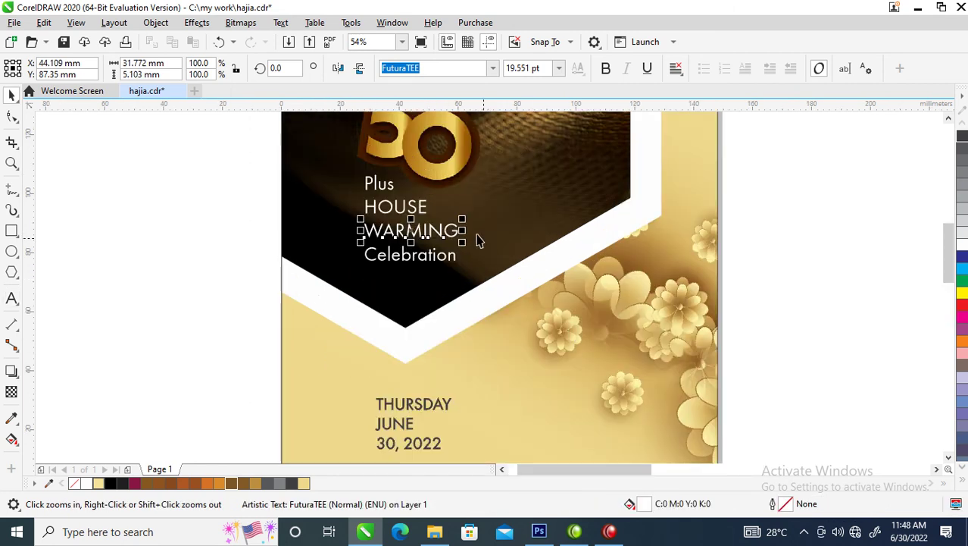
Set "Celebration" in Hello Paris Serif with a white outline, shrink it to about 15.5 pt and place it slightly below "WARMING".
left_click(385, 257)
left_click(493, 68)
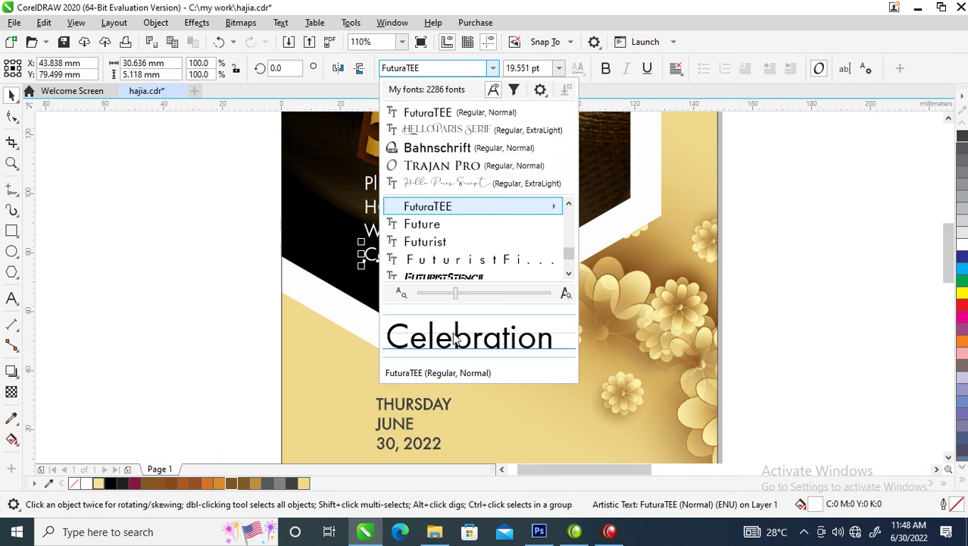
left_click(436, 132)
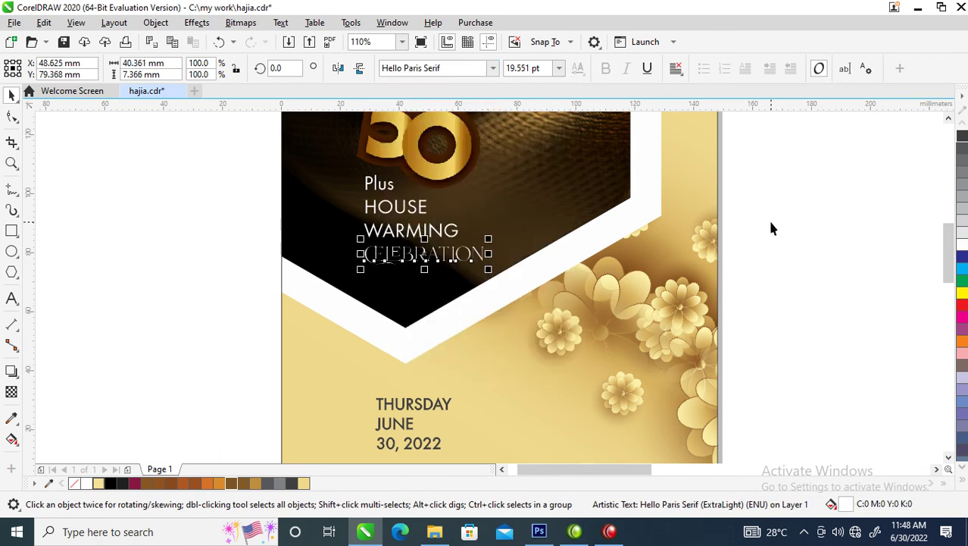
left_click(961, 245)
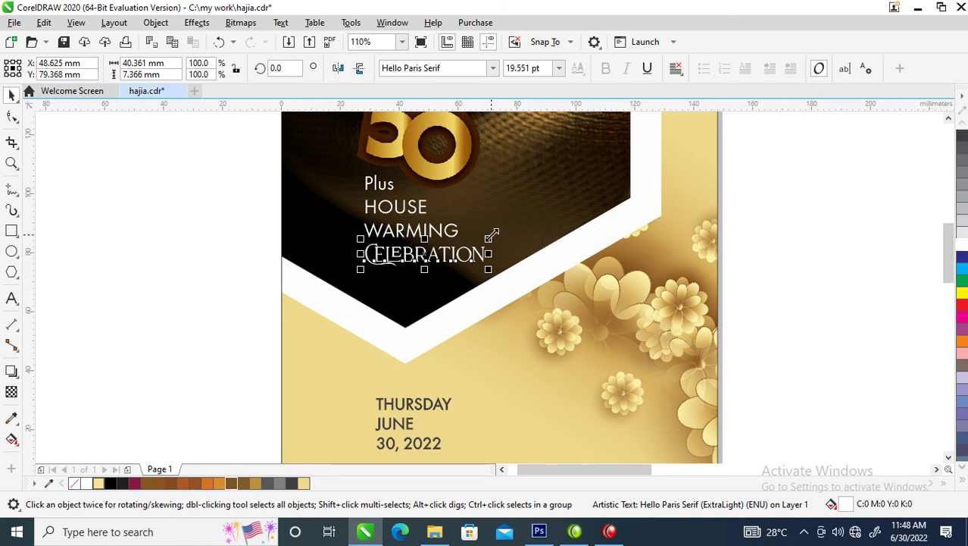
left_click_drag(488, 239, 453, 265)
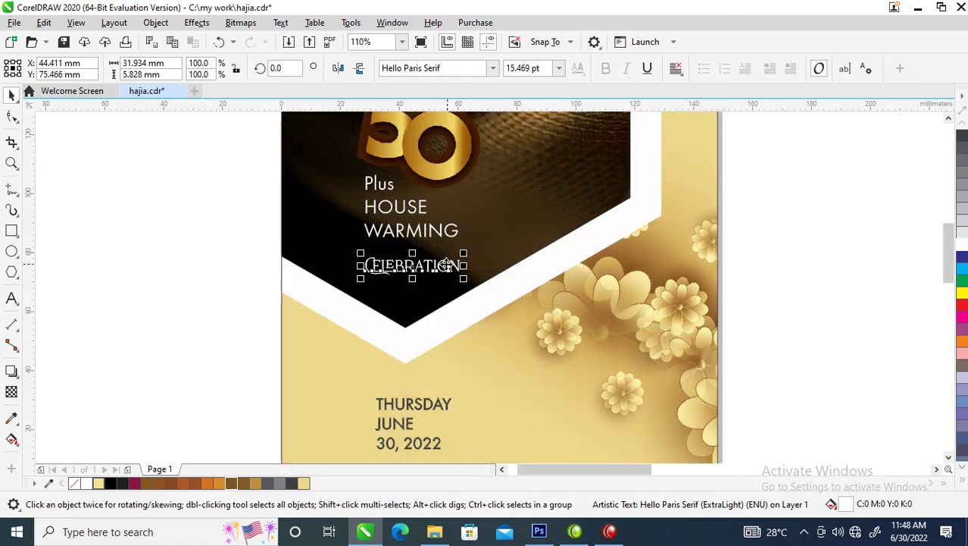
Tighten the line spacing around "HOUSE" by moving "Plus" down and "WARMING" up.
key("z")
left_click_drag(320, 147, 484, 288)
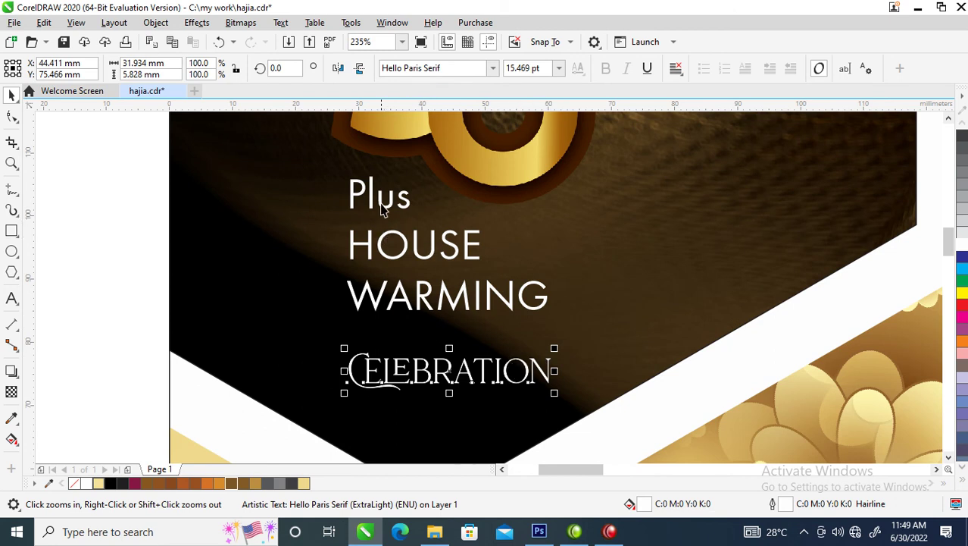
left_click_drag(383, 213, 382, 218)
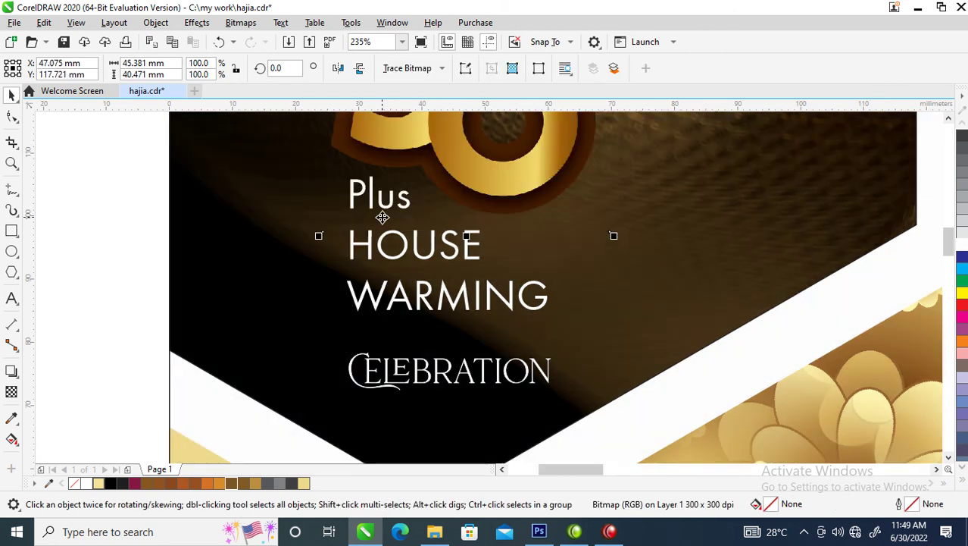
key("ctrl+z")
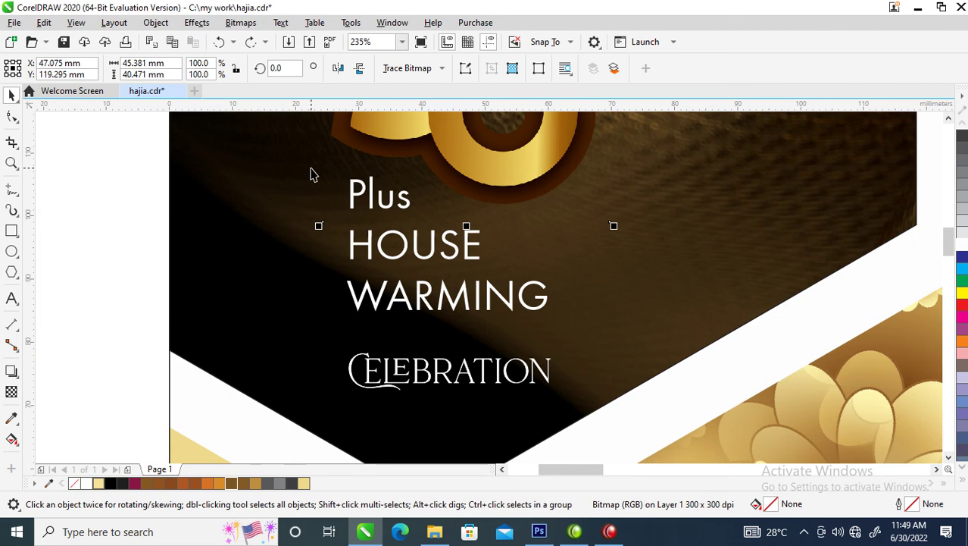
left_click_drag(297, 148, 445, 257)
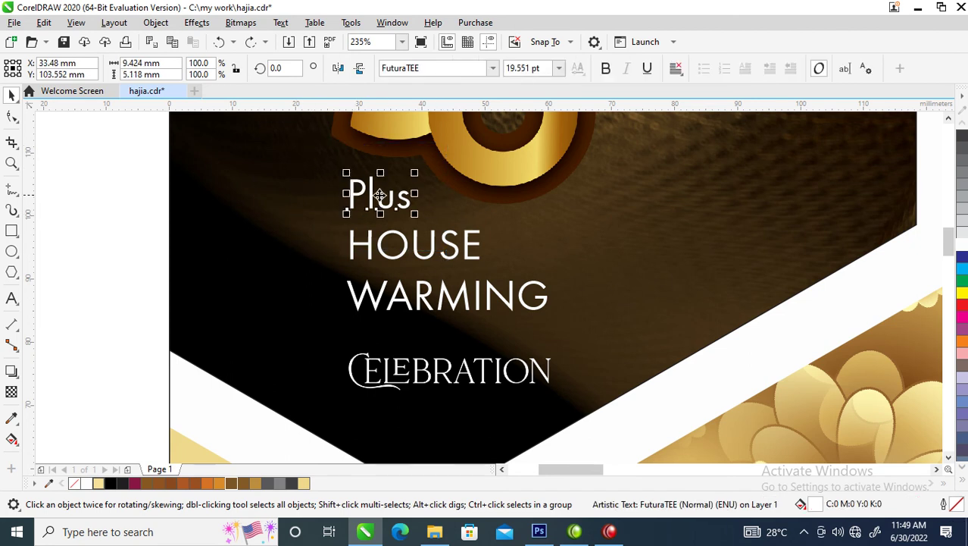
left_click_drag(385, 193, 385, 204)
left_click_drag(404, 298, 406, 285)
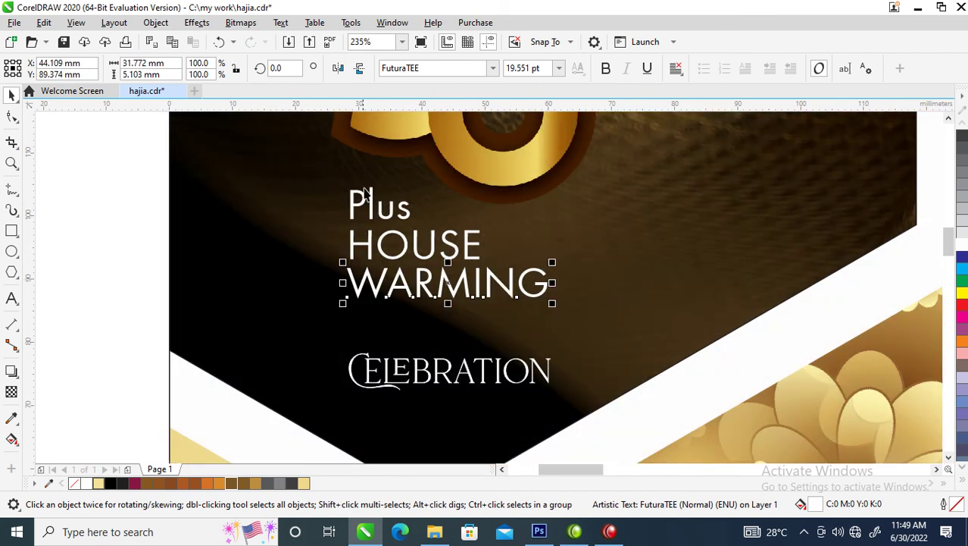
Move the "Plus", "HOUSE" and "WARMING" lines down to just above "Celebration" and enlarge them to about 130%.
left_click_drag(297, 176, 513, 321)
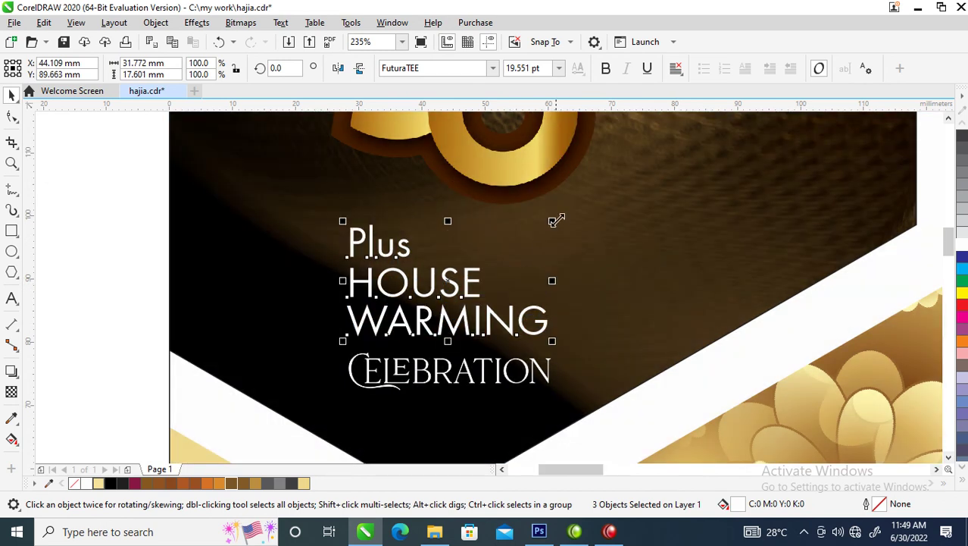
left_click_drag(556, 221, 613, 187)
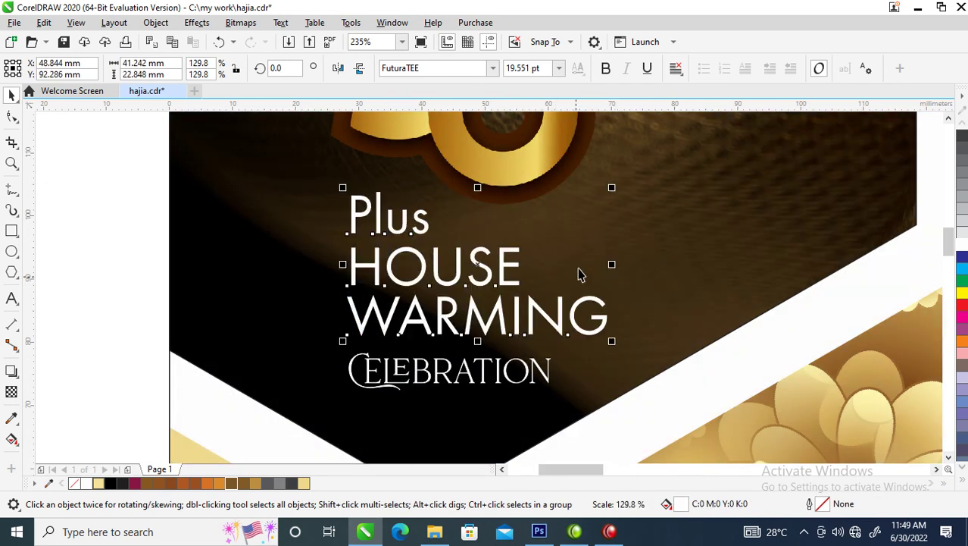
Enlarge the "@" to about 28.6 pt, place it in the notch above the "0" of the emblem and fill it gold C25 M42 Y87 K4.
scroll(561, 346, "down", 4)
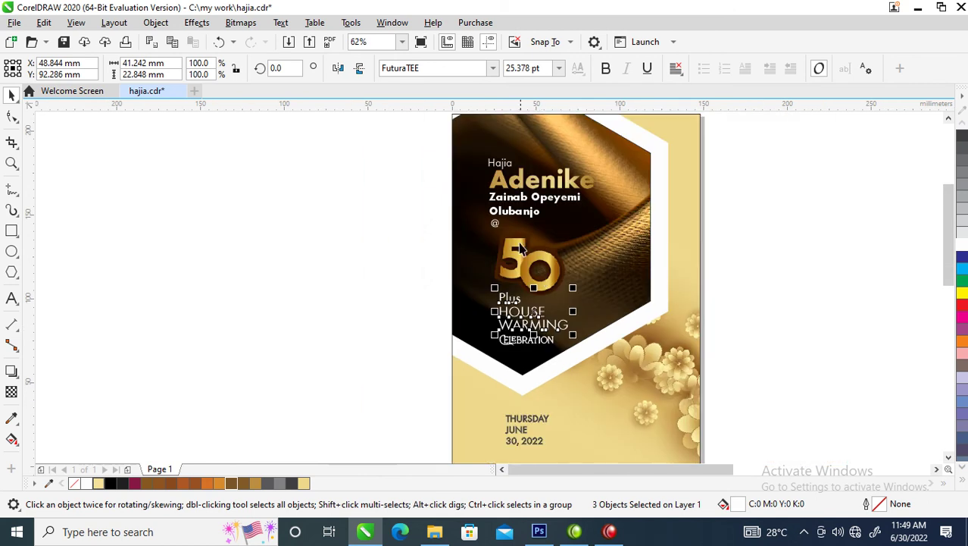
key("z")
left_click(606, 324)
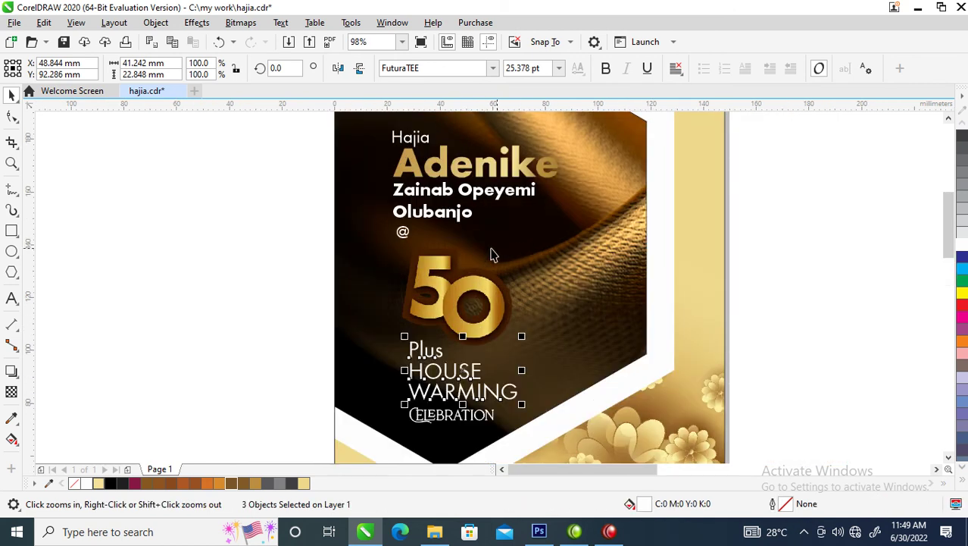
key("space")
left_click_drag(413, 236, 486, 280)
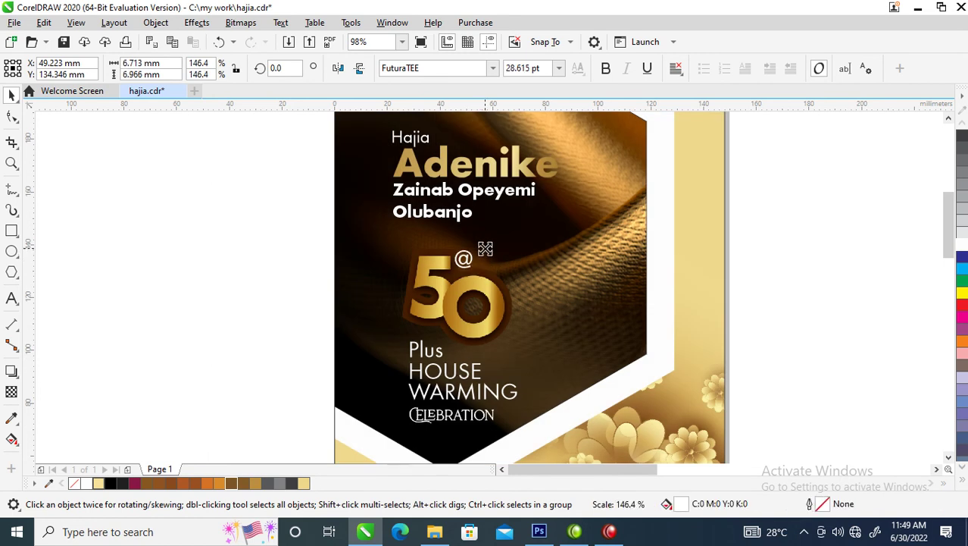
left_click(253, 484)
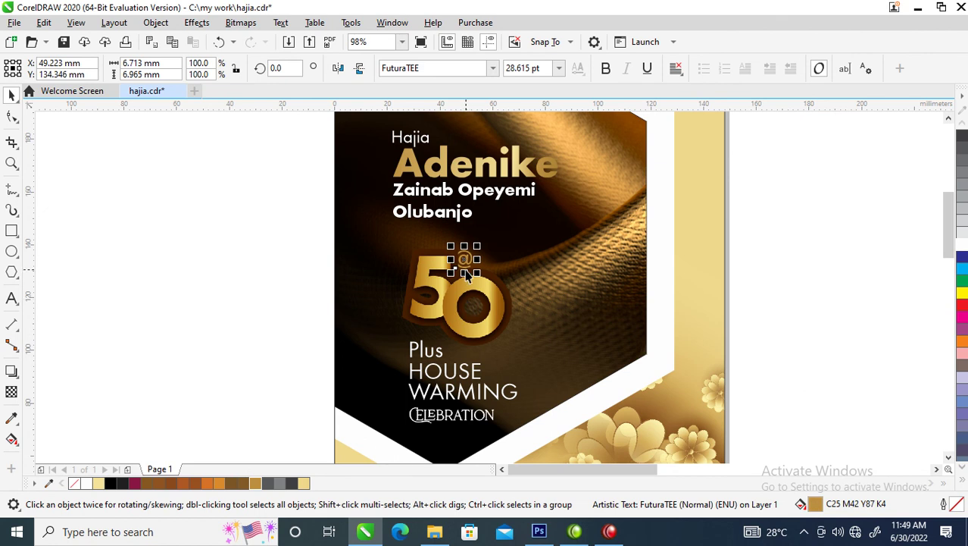
left_click(335, 284)
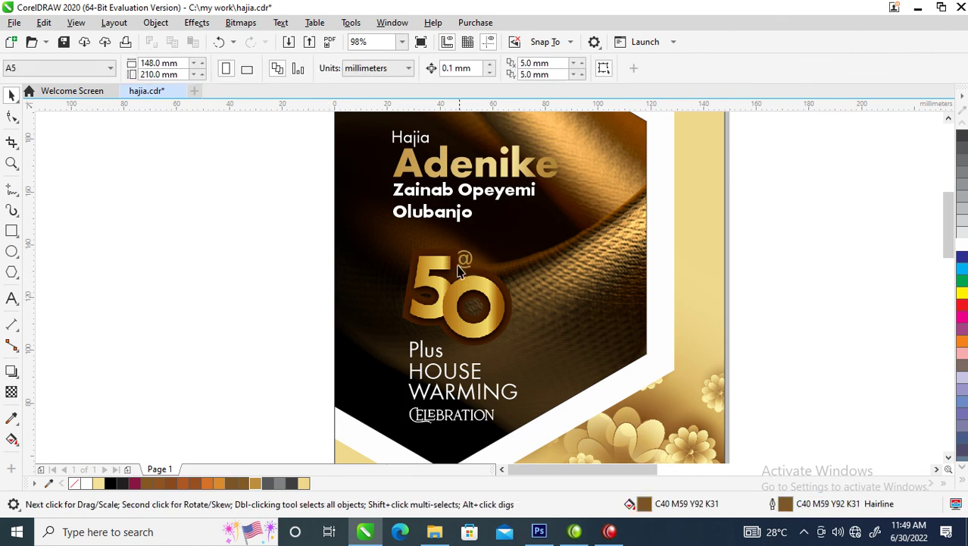
Nudge the gold "@" slightly left, about 0.3 mm, in the notch above the "0" of the emblem.
left_click(465, 259)
left_click(465, 260)
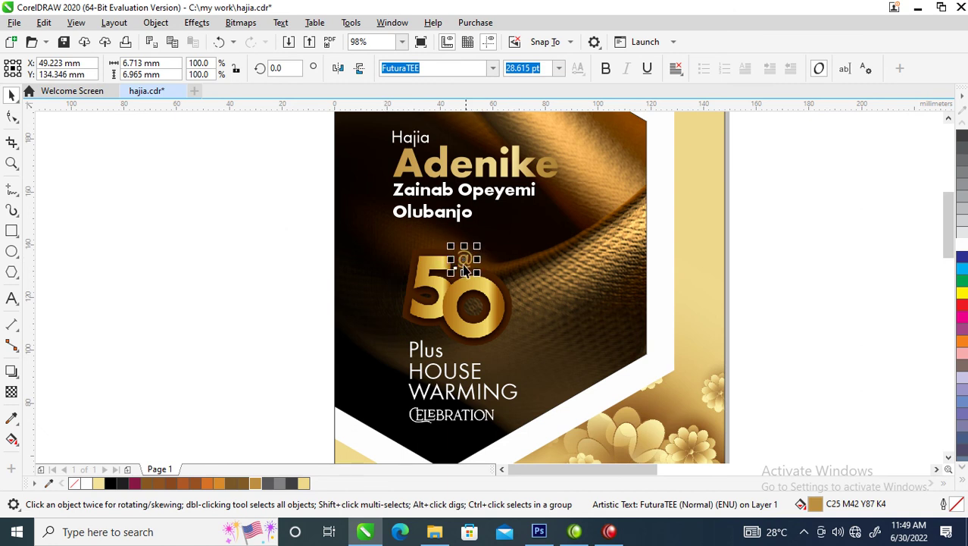
mouse_move(464, 261)
left_mouse_down()
mouse_move(700, 271)
mouse_move(796, 261)
mouse_move(781, 270)
mouse_move(466, 269)
mouse_move(456, 255)
left_mouse_up()
left_click_drag(858, 255, 775, 303)
left_click_drag(794, 267, 465, 262)
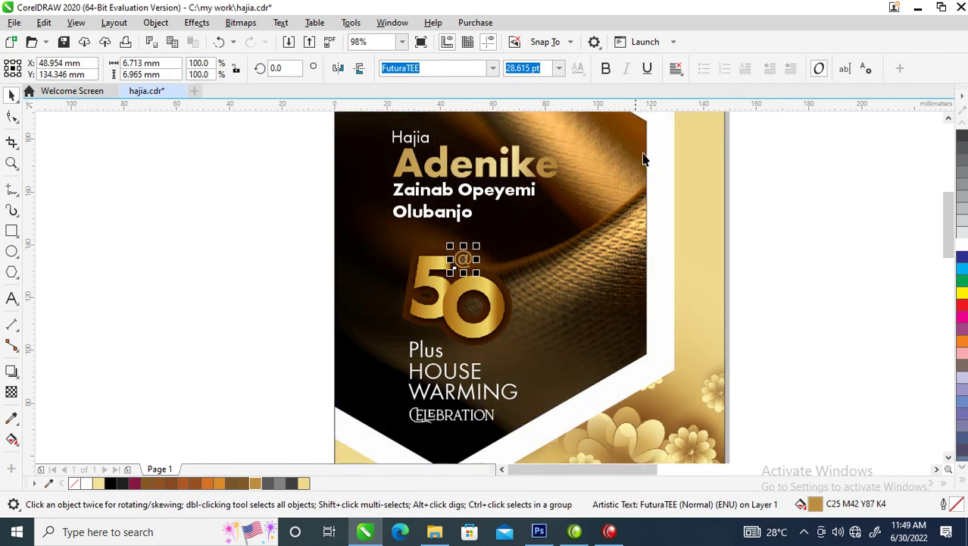
Move the name block about 8 mm right and 3 mm down, and left-align its lines with "HOUSE".
left_click_drag(797, 135, 357, 244)
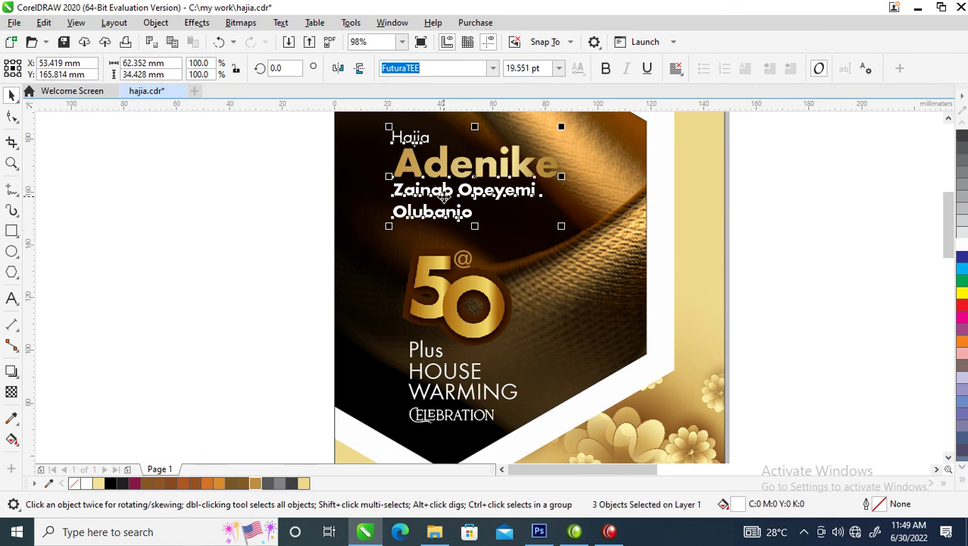
left_click_drag(457, 182, 492, 181)
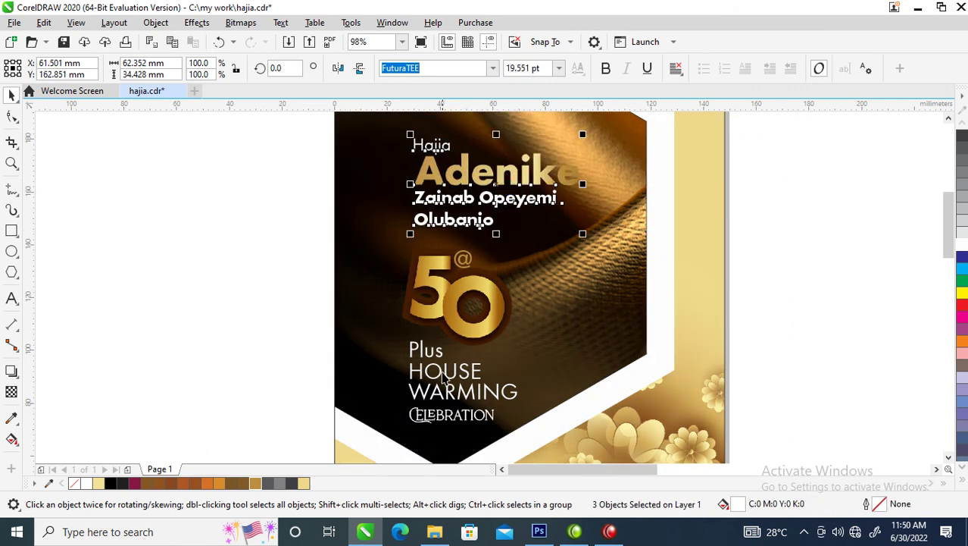
left_click(443, 369, "shift")
key("l")
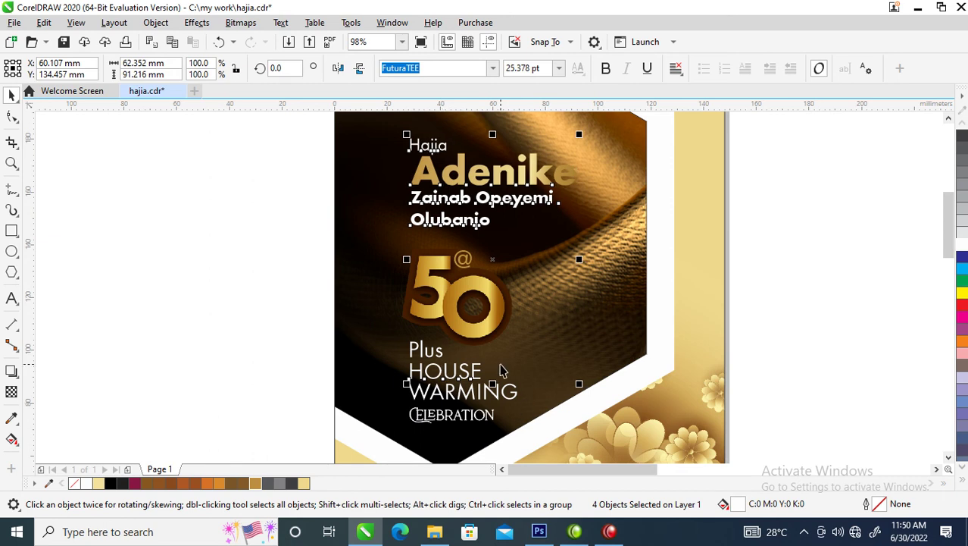
Move the name block, the "50" emblem and the house-warming lines up together by about 10 mm within the hexagon.
scroll(502, 345, "down", 2)
key("z")
left_click_drag(434, 238, 585, 414)
left_click_drag(343, 178, 503, 312)
left_click_drag(463, 215, 464, 204)
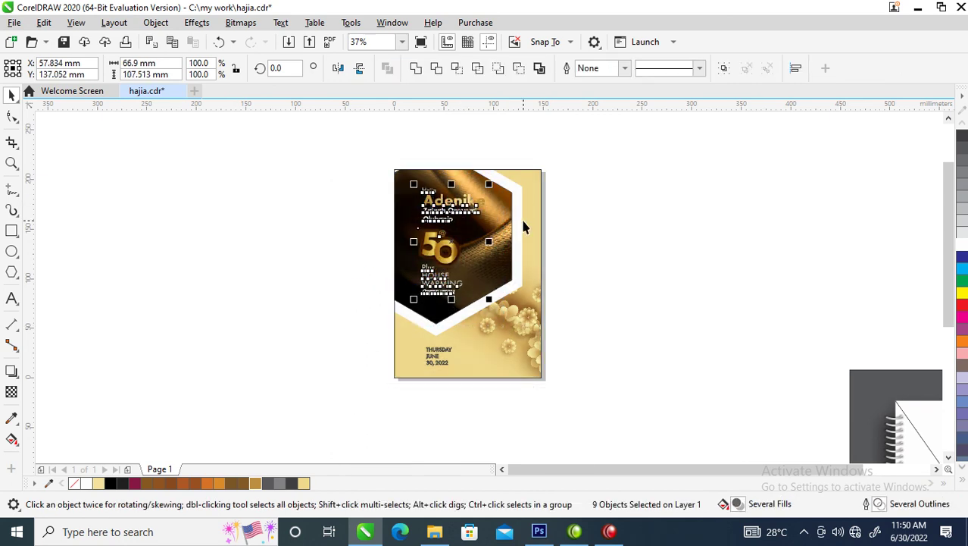
Shrink the white hexagon behind the fabric to about 161 × 186 mm around its center.
left_click(517, 255)
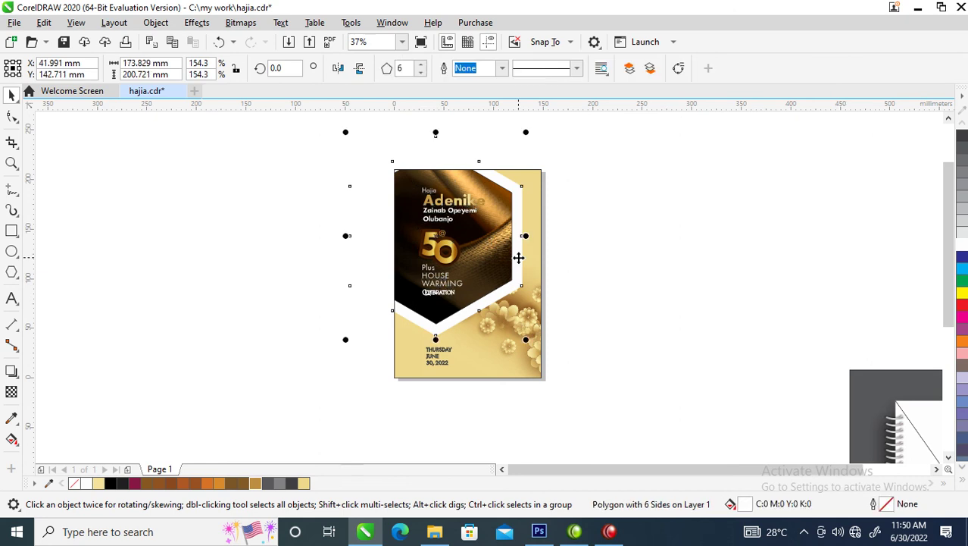
mouse_move(529, 345)
left_mouse_down()
mouse_move(527, 332)
mouse_move(530, 343)
left_mouse_up()
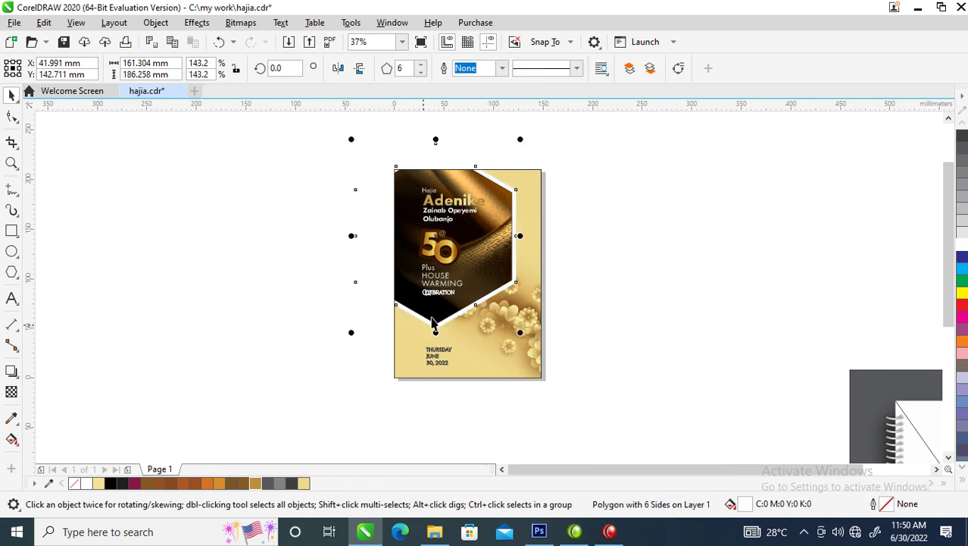
Enlarge the three date lines "THURSDAY", "JUNE" and "30, 2022" together to about 20 pt.
key("z")
left_click_drag(343, 253, 661, 411)
key("space")
left_click(367, 365)
left_click_drag(199, 294, 218, 326)
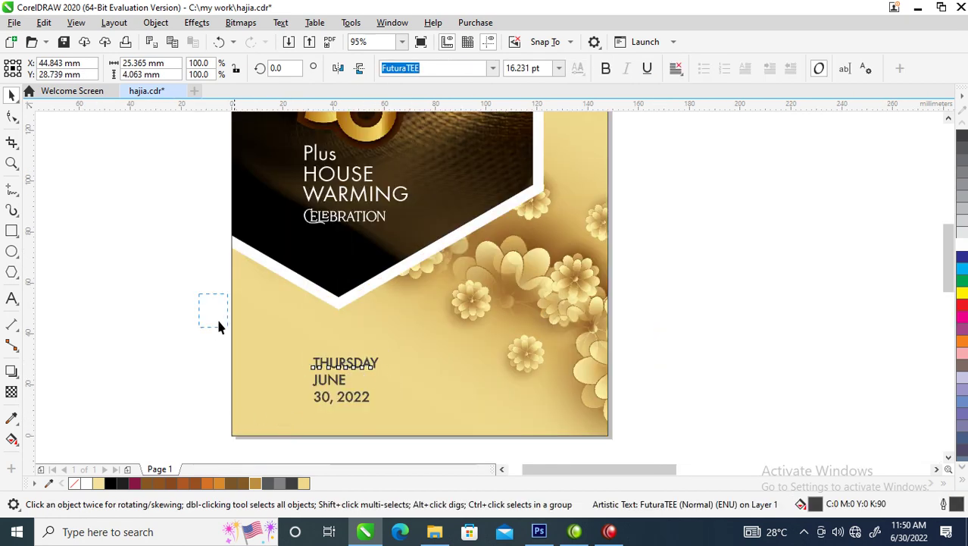
left_click_drag(443, 449, 443, 449)
left_click_drag(386, 351, 398, 344)
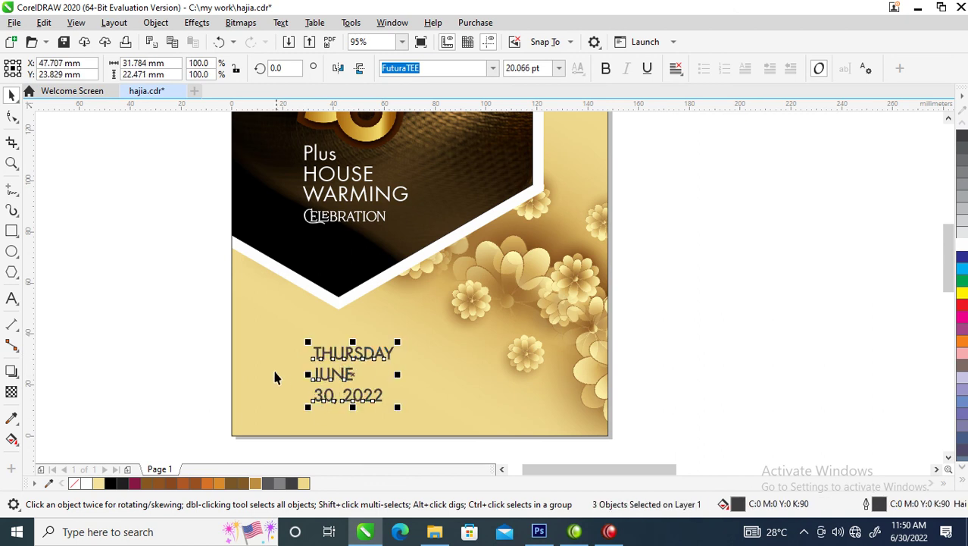
Draw a rounded square frame about 8.6 mm wide to the left of "THURSDAY" in brown C40 M59 Y92 K31.
key("z")
left_click_drag(237, 324, 406, 411)
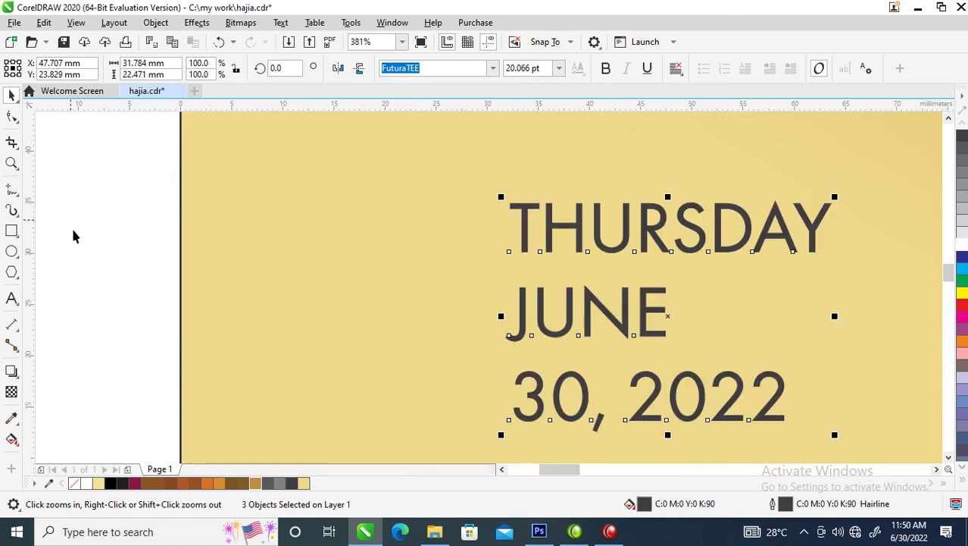
left_click(11, 232)
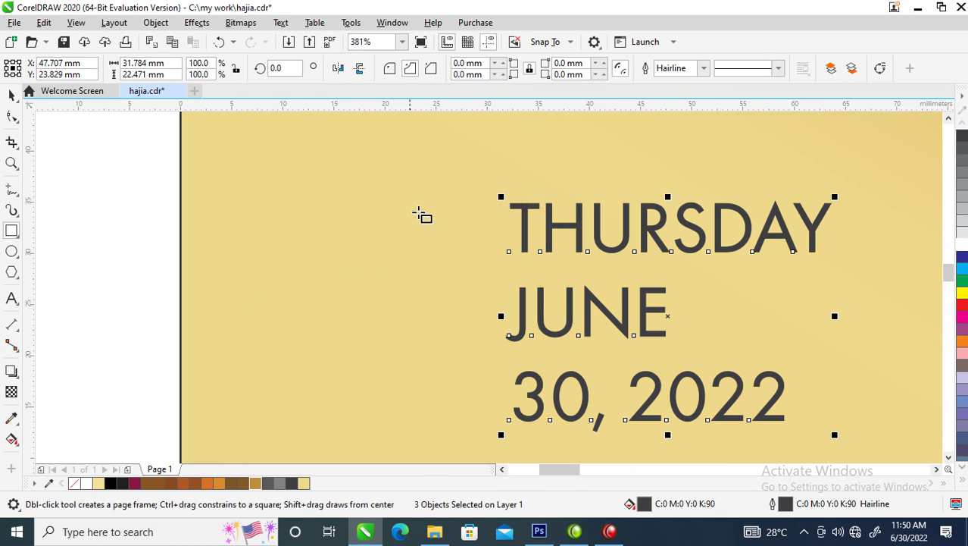
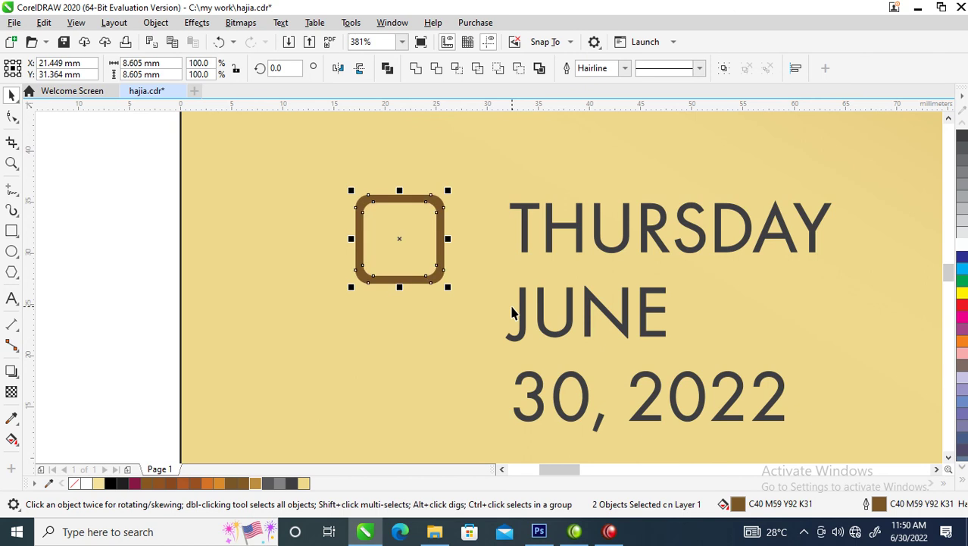
Draw a brown rectangle about 1.7 × 1.5 mm in the frame's upper left corner and round its corners to about 0.27 mm.
key("z")
left_click_drag(315, 168, 595, 360)
left_click(12, 231)
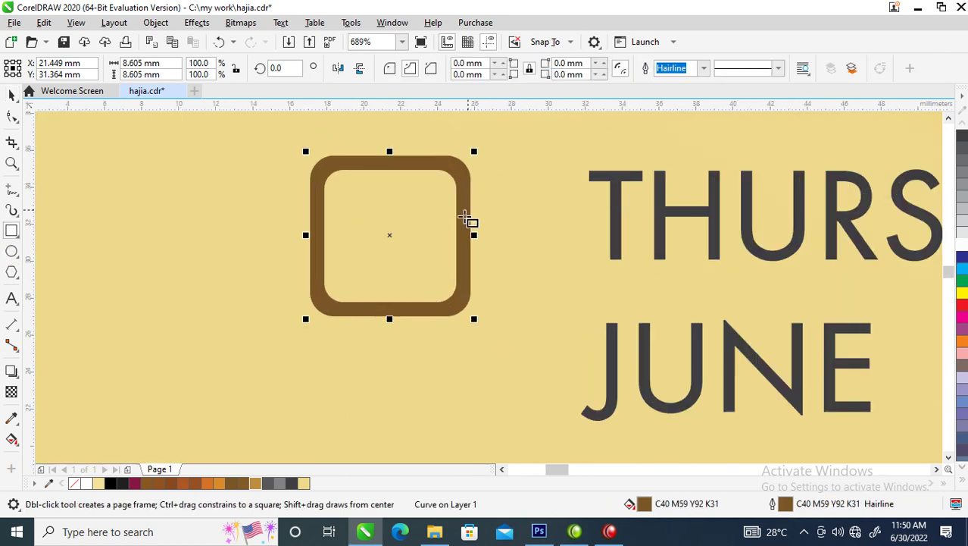
left_click_drag(331, 188, 363, 218)
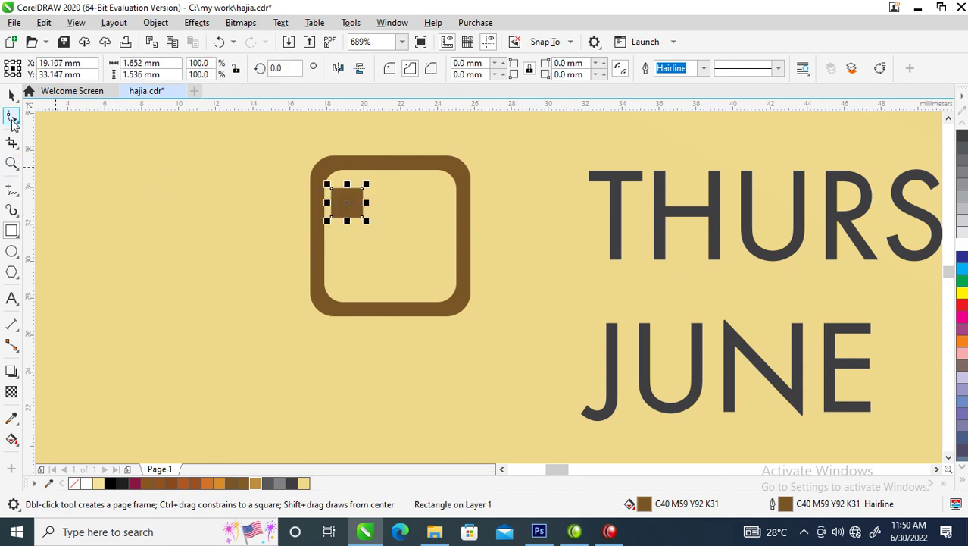
left_click(12, 115)
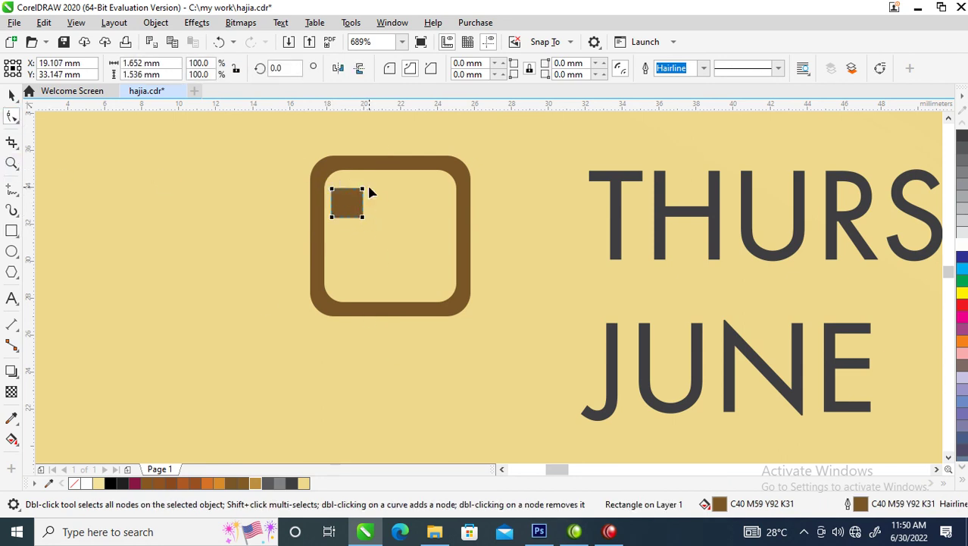
left_click_drag(362, 190, 361, 194)
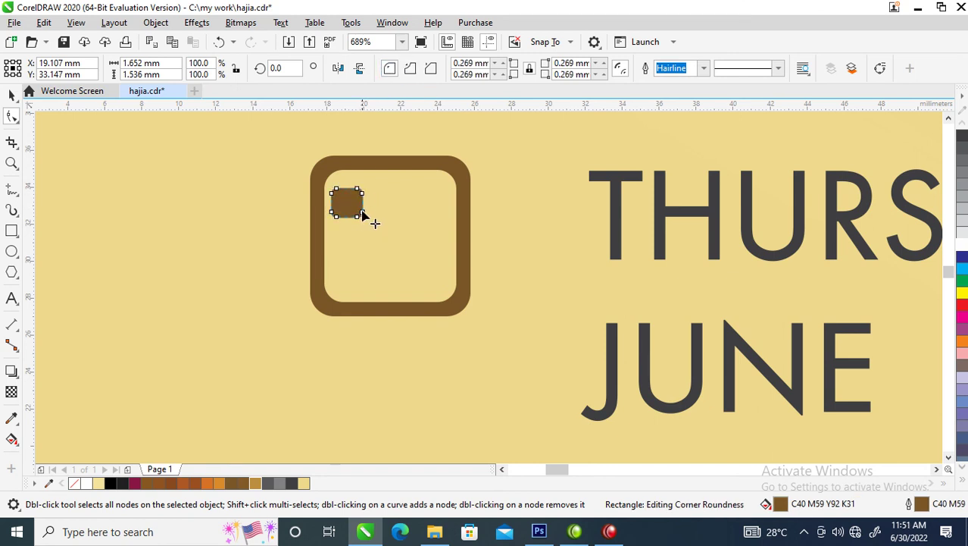
Copy the small square into a row of three, combine the row, and repeat it downward to form a 3 × 3 grid.
key("space")
left_click_drag(349, 202, 385, 206)
key("ctrl+r")
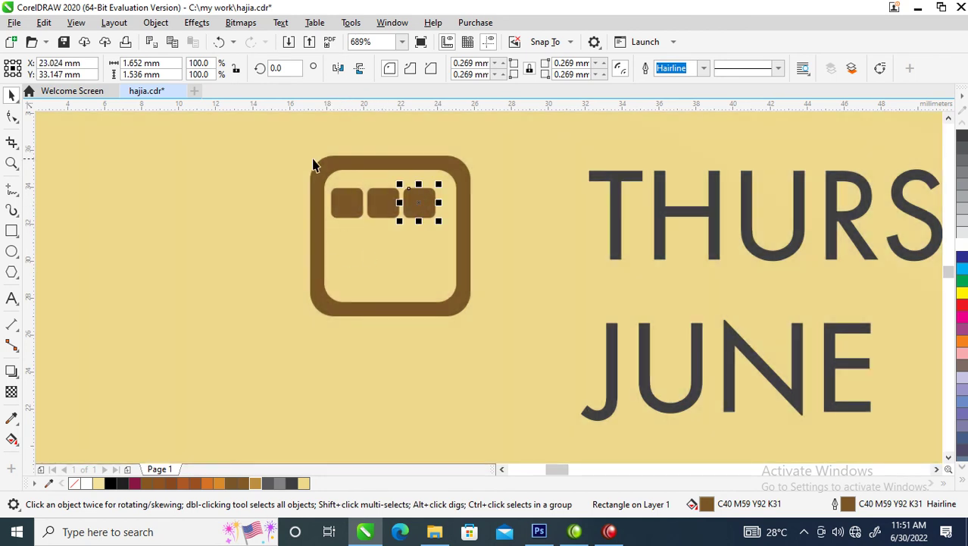
left_click_drag(303, 157, 500, 252)
key("ctrl+l")
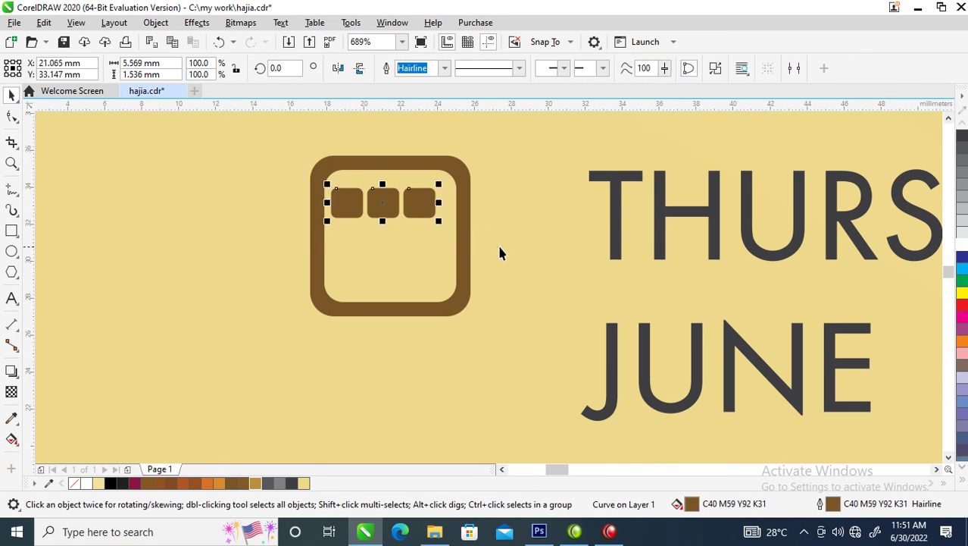
left_click_drag(425, 202, 426, 239)
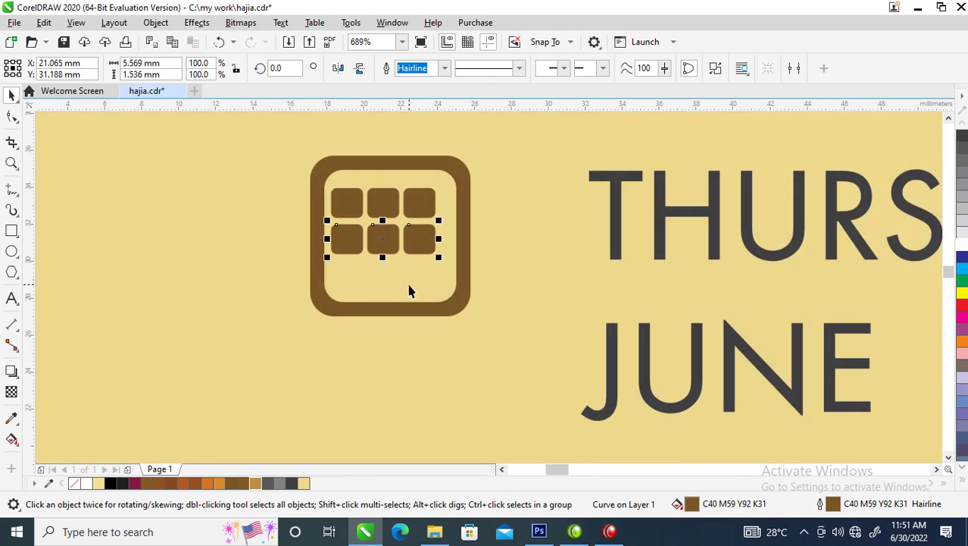
key("ctrl+r")
Center the 3 × 3 grid horizontally inside the rounded frame and combine both into one curve.
left_click_drag(278, 188, 515, 341)
left_click(476, 253)
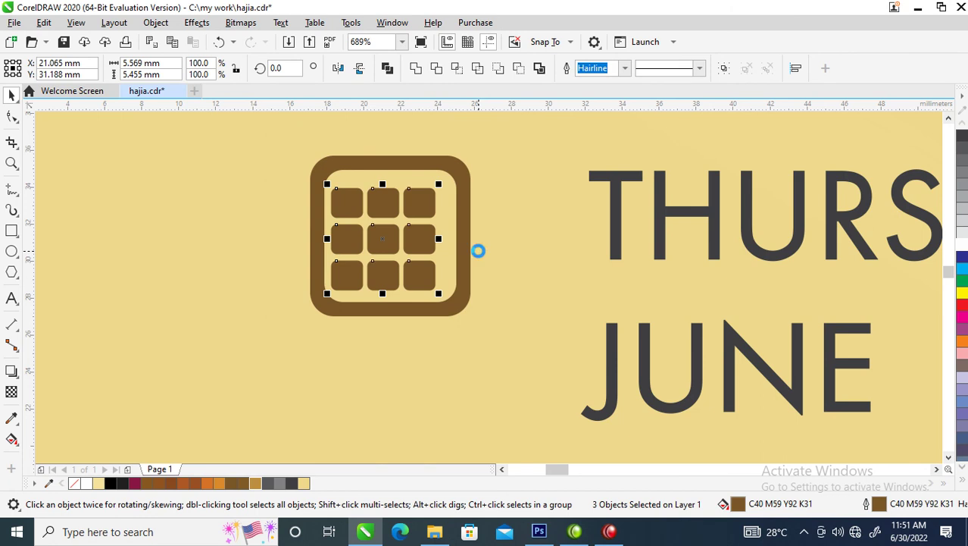
left_click(462, 217, "shift")
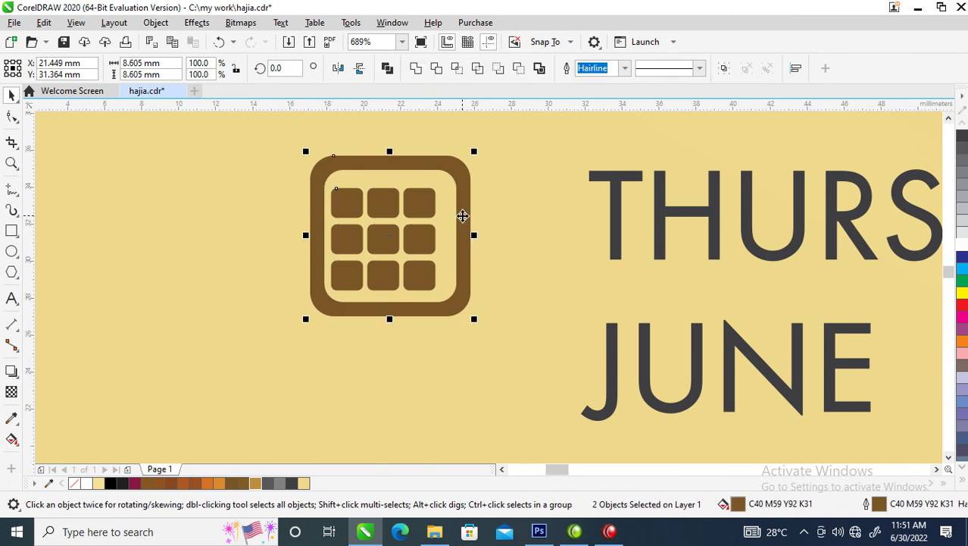
key("c")
key("ctrl+l")
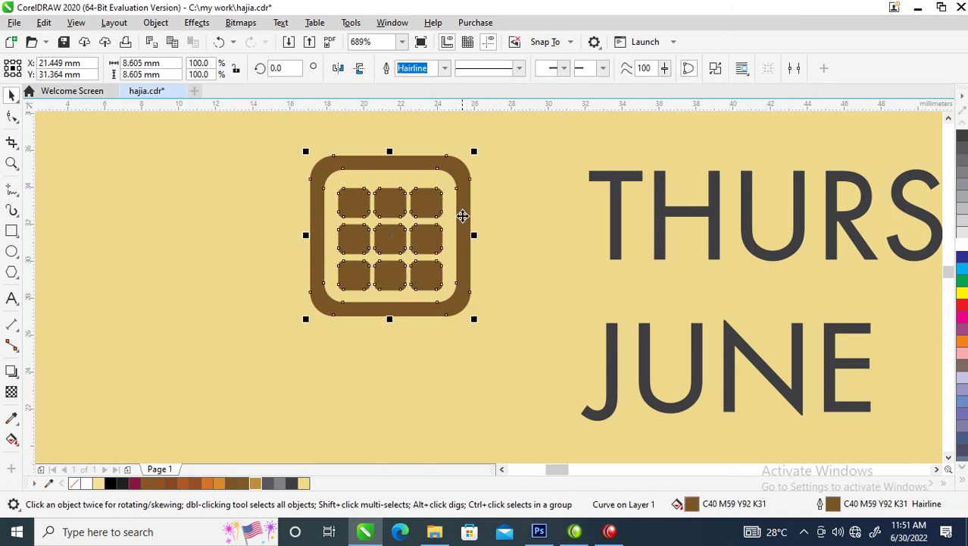
Add two combined binder tabs, each about 0.9 × 1.9 mm, across the frame's top edge and center them horizontally on the calendar.
left_click(12, 231)
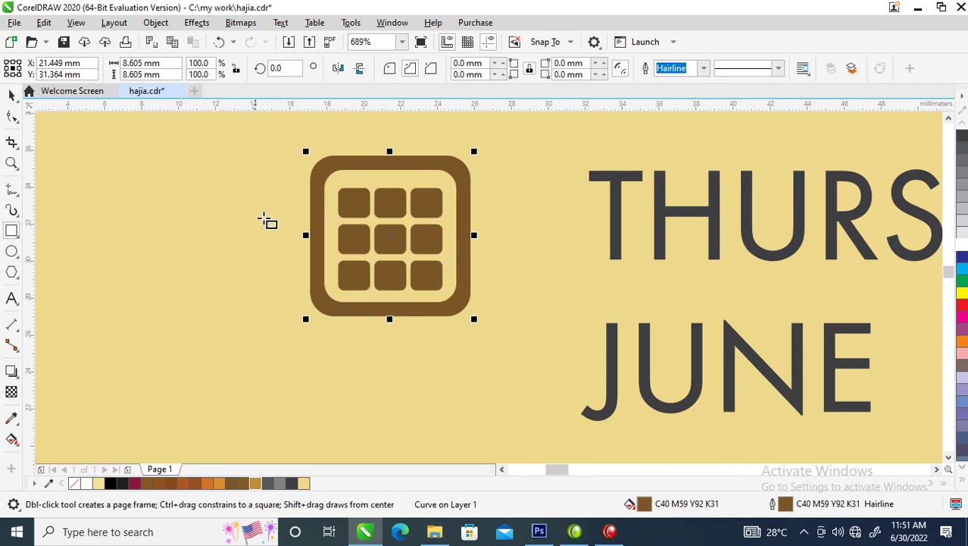
mouse_move(331, 140)
left_mouse_down()
mouse_move(355, 182)
mouse_move(372, 167)
mouse_move(439, 173)
mouse_move(429, 173)
left_mouse_up()
key("space")
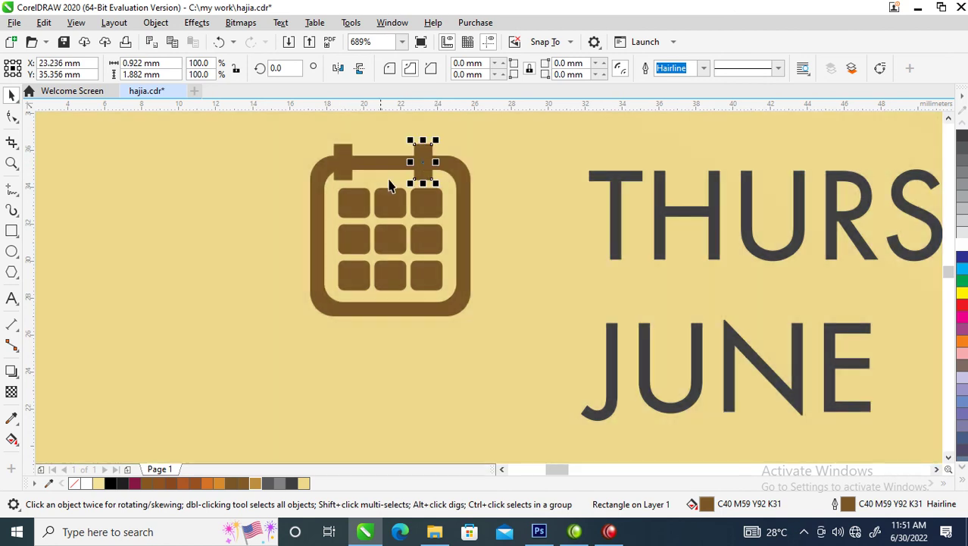
left_click(345, 152, "shift")
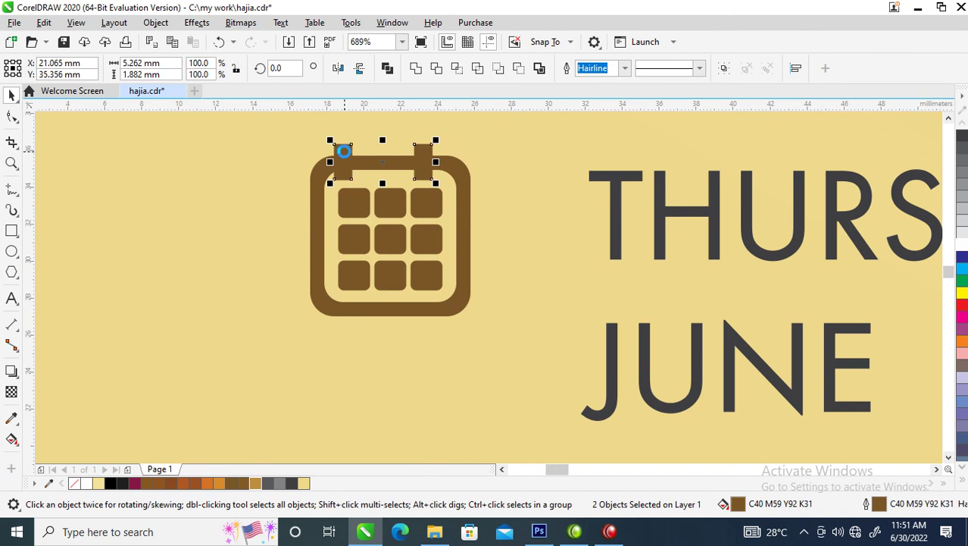
key("ctrl+l")
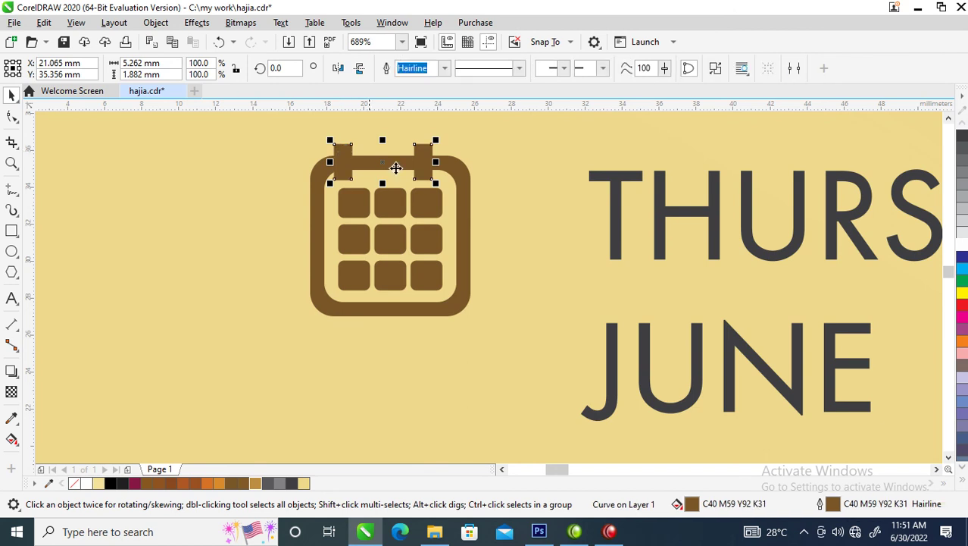
left_click(466, 167, "shift")
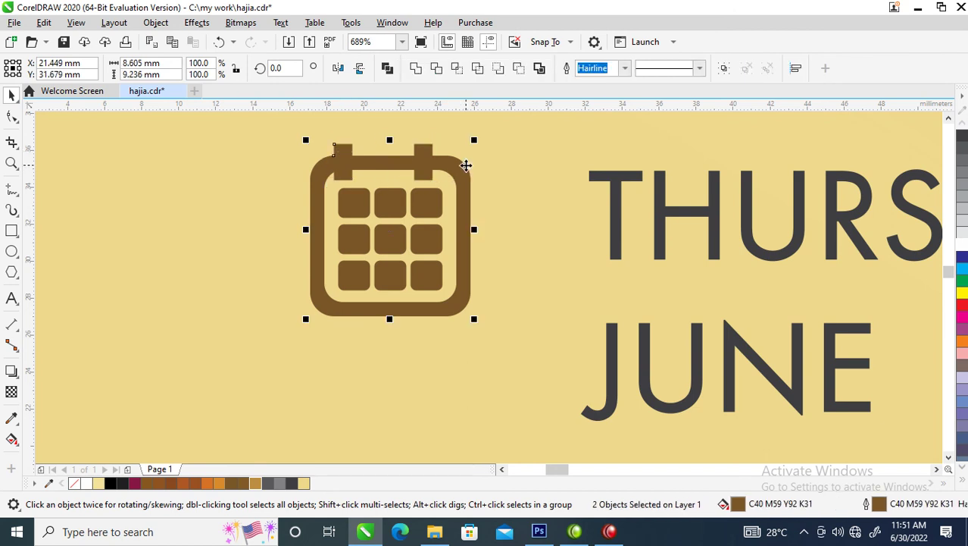
key("c")
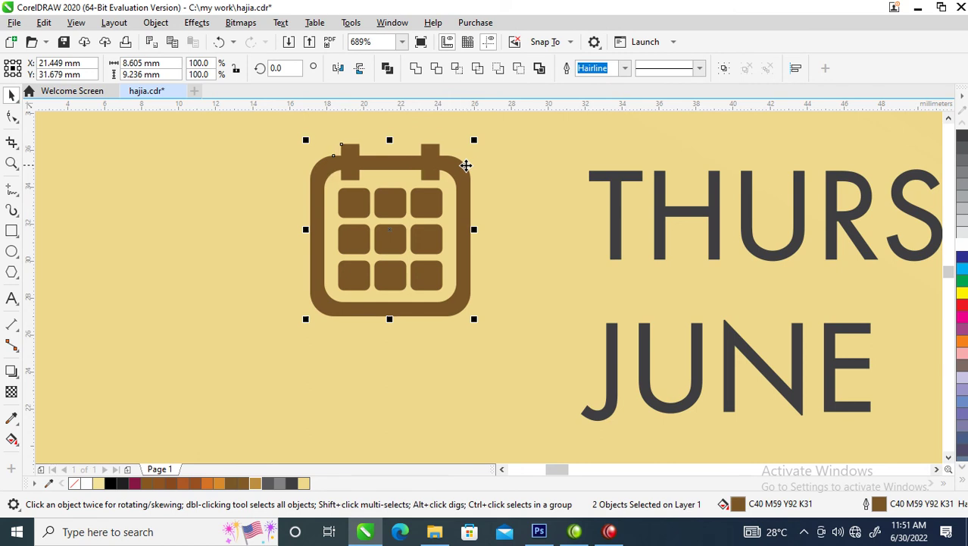
Combine the tabs with the calendar into one icon and move it about 4 mm right, close beside the date.
key("ctrl+l")
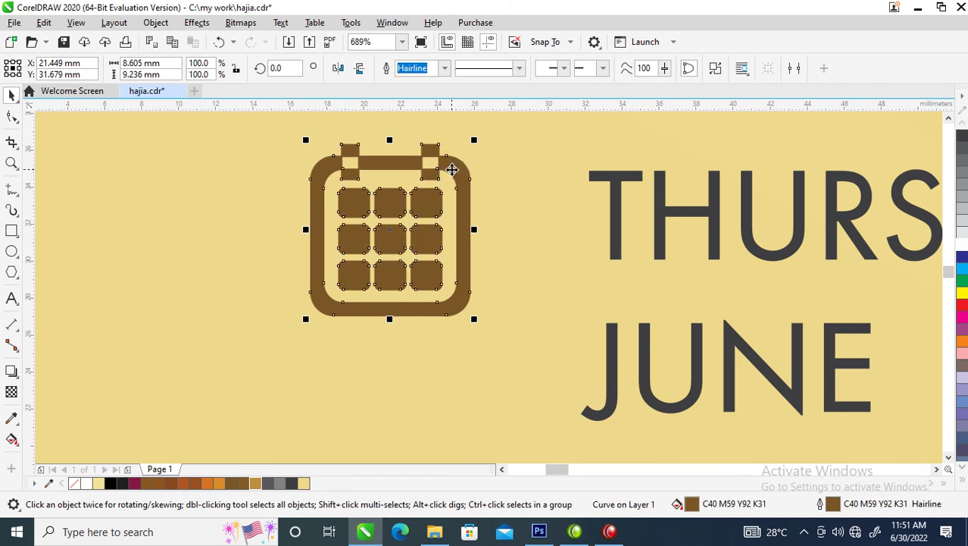
scroll(460, 216, "down", 4)
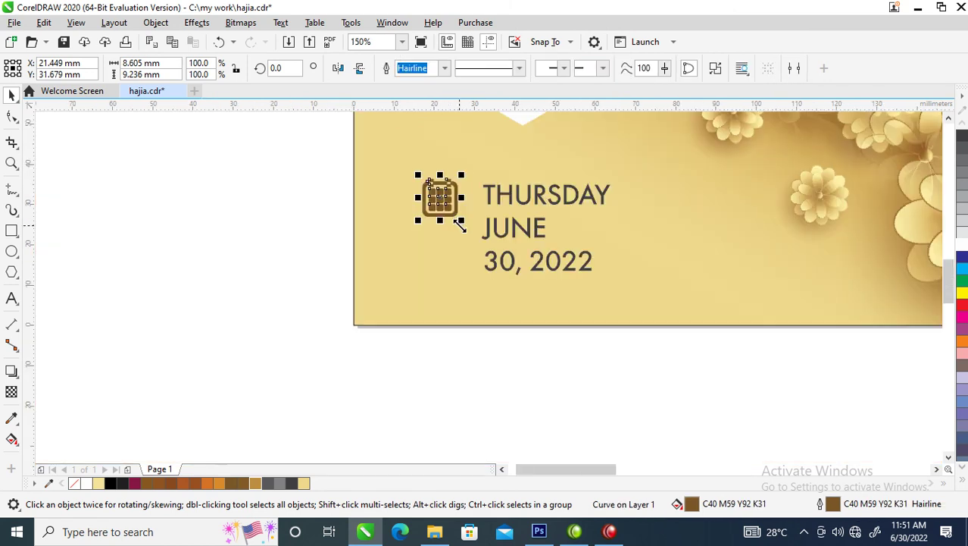
left_click_drag(459, 216, 464, 209)
Make a horizontally mirrored copy of the page background with its hexagons, flush against the page's left edge.
scroll(462, 216, "down", 5)
key("z")
left_click_drag(455, 246, 601, 129)
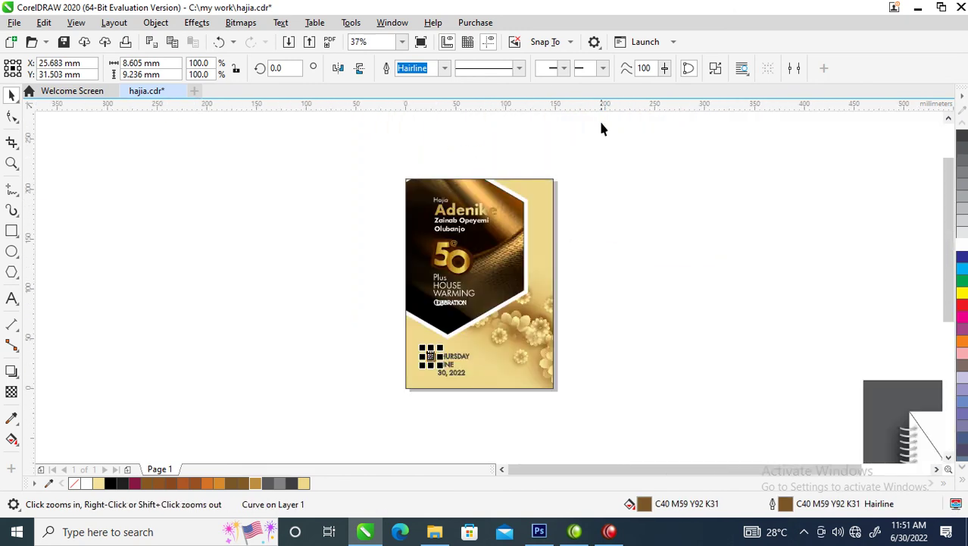
key("space")
left_click(547, 221)
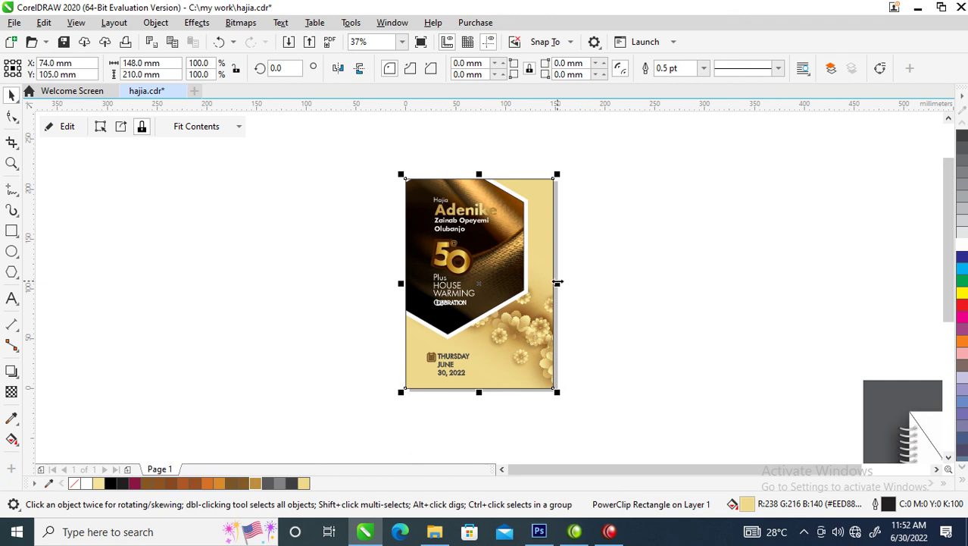
left_click_drag(557, 283, 347, 286)
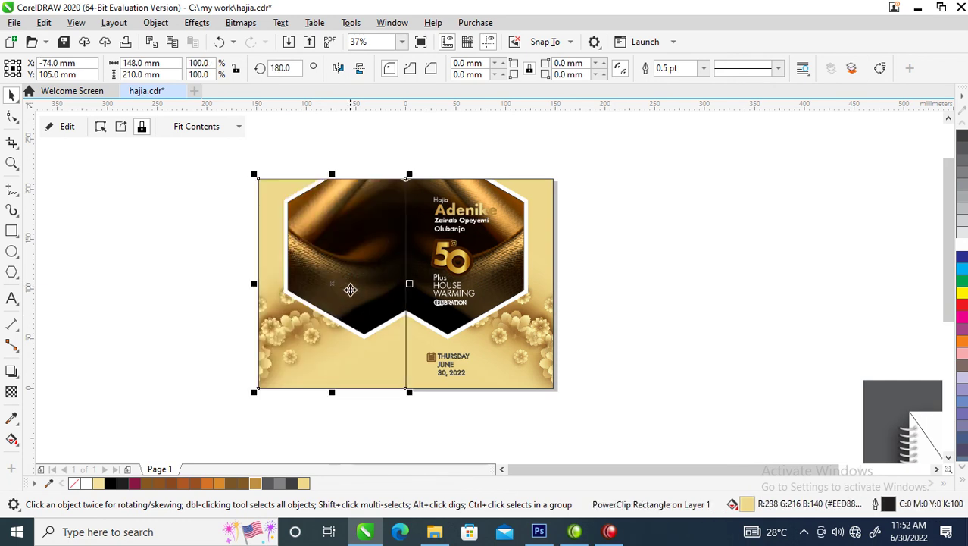
Delete the fabric hexagon from the mirrored copy and select the white hexagon beneath it.
left_click(352, 237)
key("Delete")
left_click(350, 250)
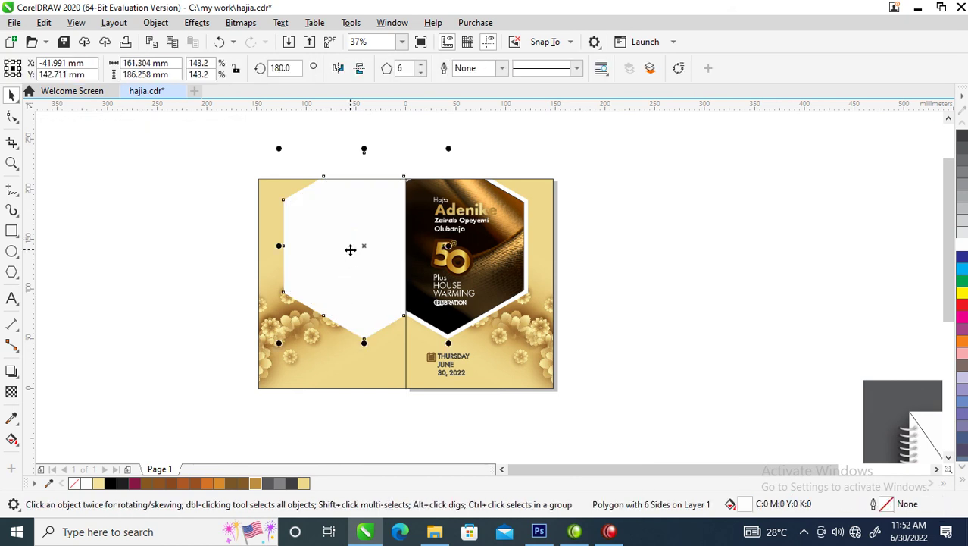
Delete the white hexagon from the mirrored page and enlarge its flower artwork so it spreads across the whole page.
key("Delete")
left_click(378, 231)
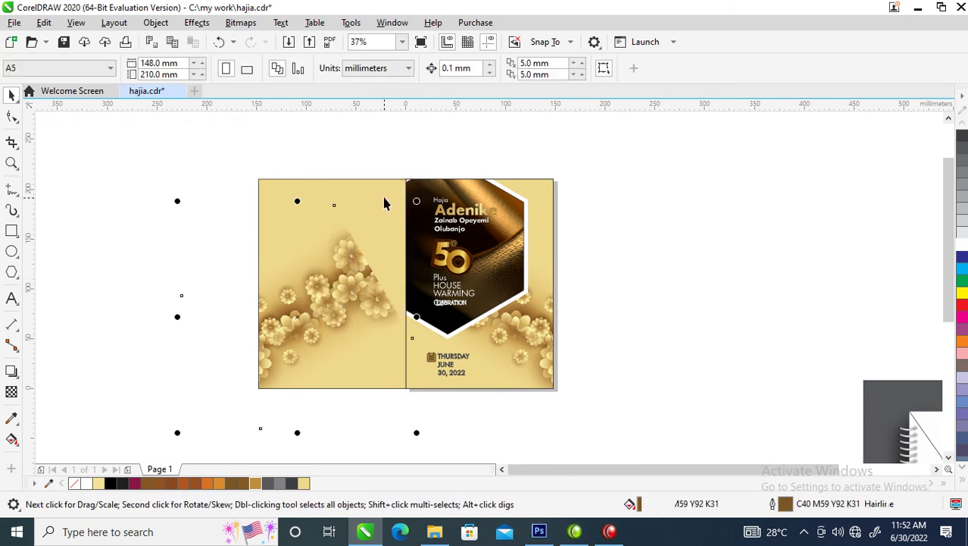
left_click_drag(420, 196, 576, 148)
left_click(777, 199)
Flip the whole companion page with its flower artwork horizontally.
left_click(314, 303)
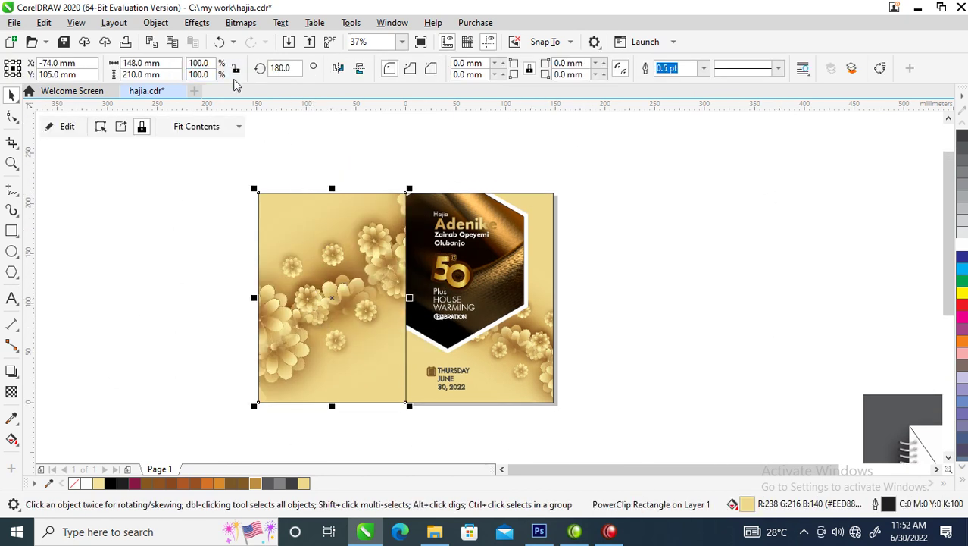
left_click(338, 69)
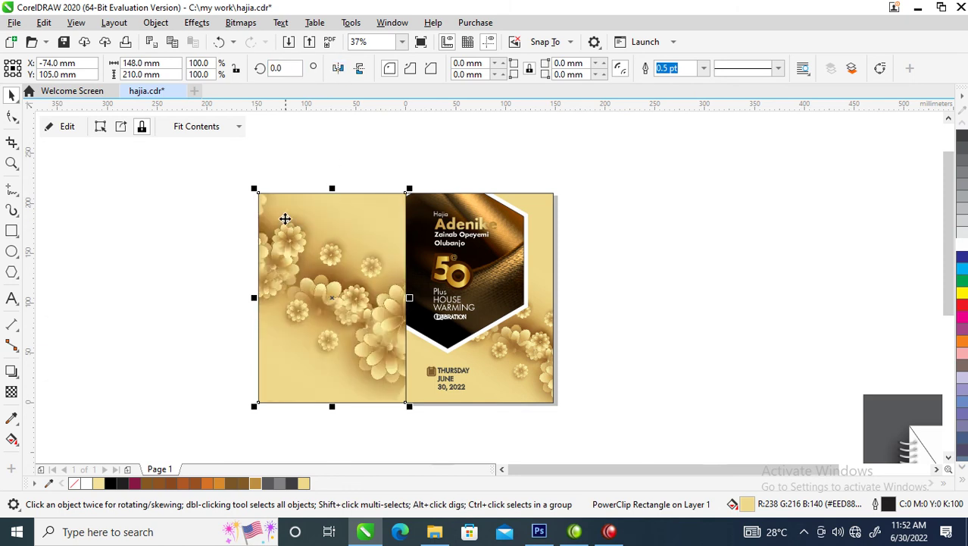
key("z")
left_click_drag(239, 123, 603, 414)
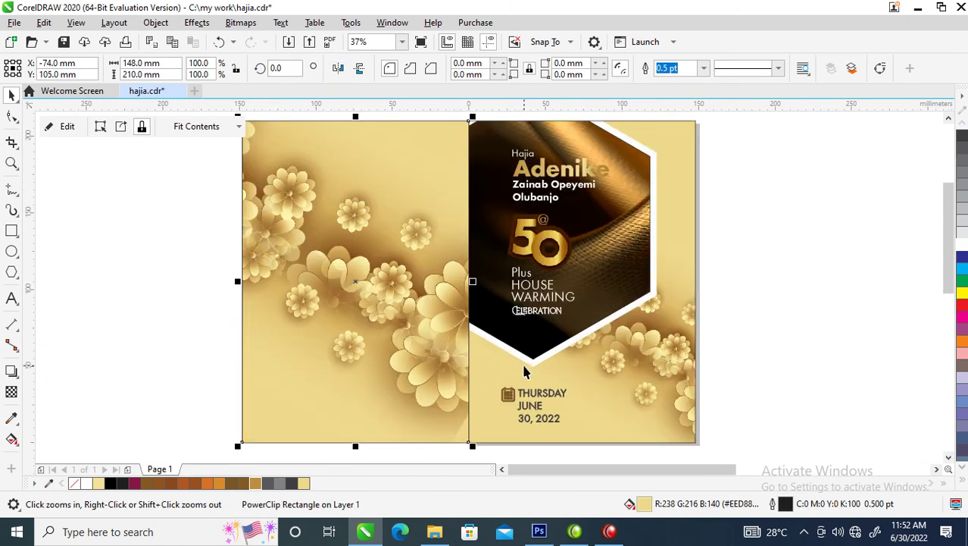
Group the event cover page's objects and place them inside the front notebook's frame in the spiral-bound mockup.
right_click(534, 258)
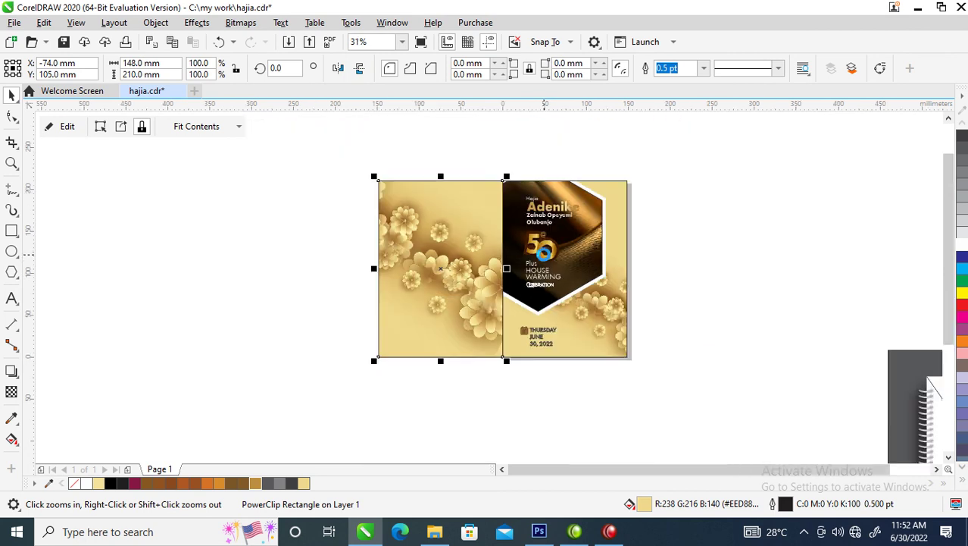
right_click(542, 244)
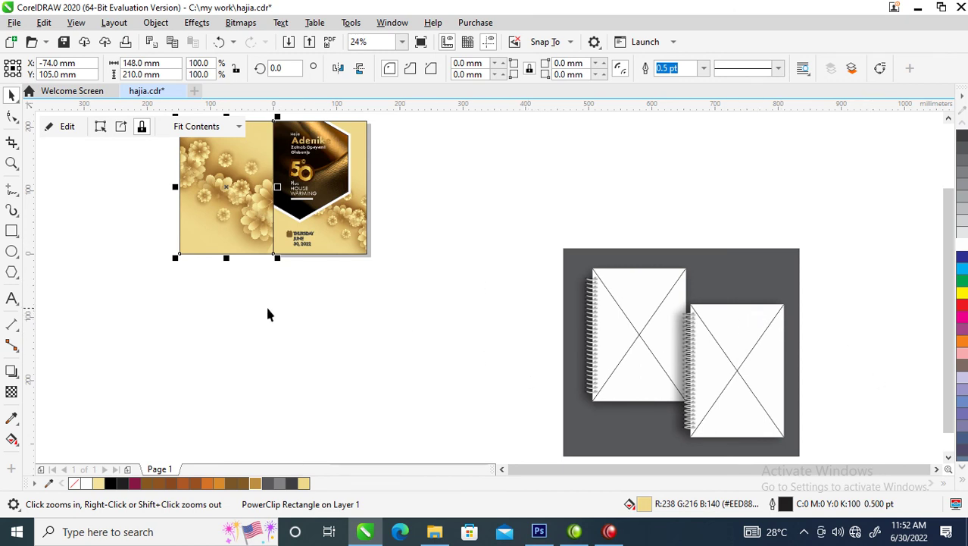
left_click_drag(256, 288, 390, 125)
left_click_drag(343, 216, 739, 345)
key("ctrl+g")
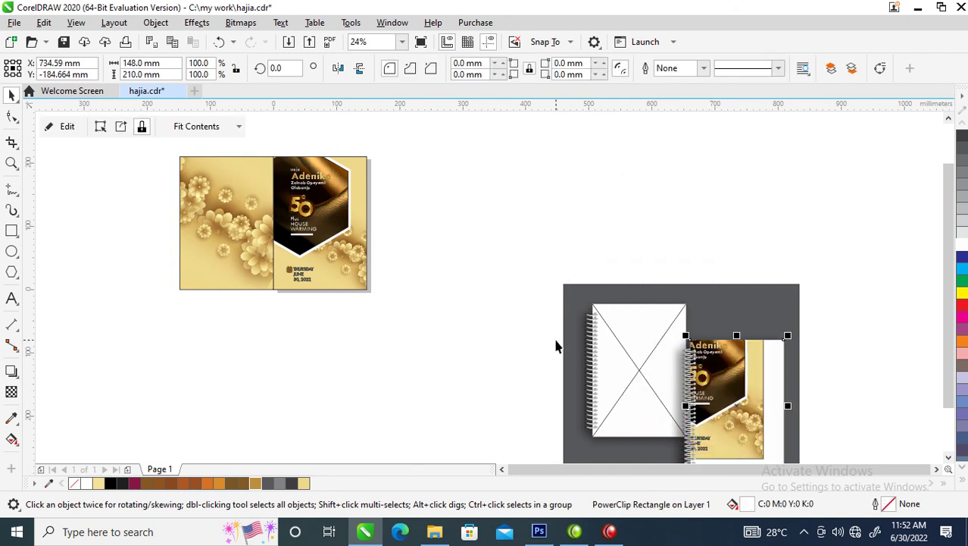
Place the floral companion page inside the rear notebook's frame and enlarge it to about 154 × 219 mm.
left_click(220, 216)
left_click_drag(221, 216, 641, 344)
left_click(641, 333, "ctrl")
left_click_drag(688, 297, 695, 297)
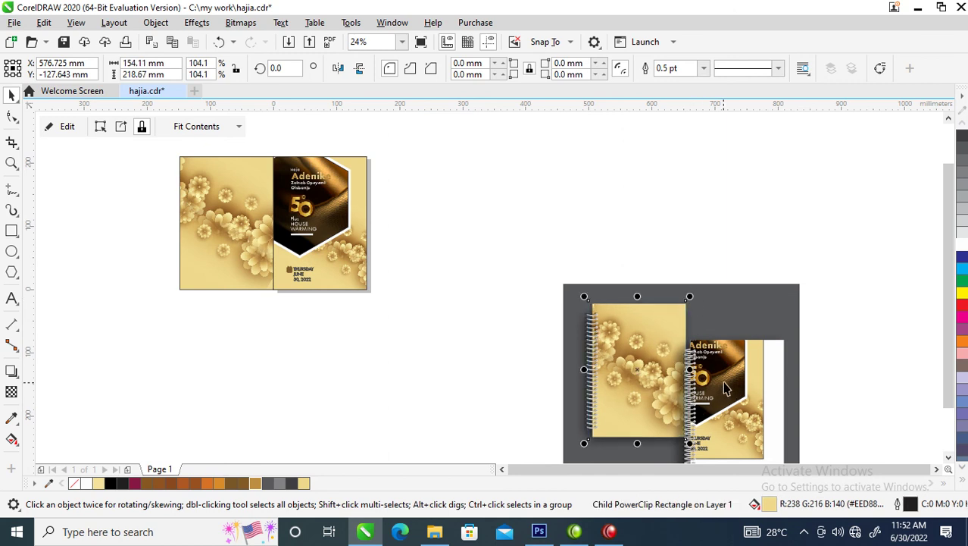
Reposition the event cover inside the front notebook's frame and enlarge it to about 159 × 225 mm to fill the notebook.
key("alt")
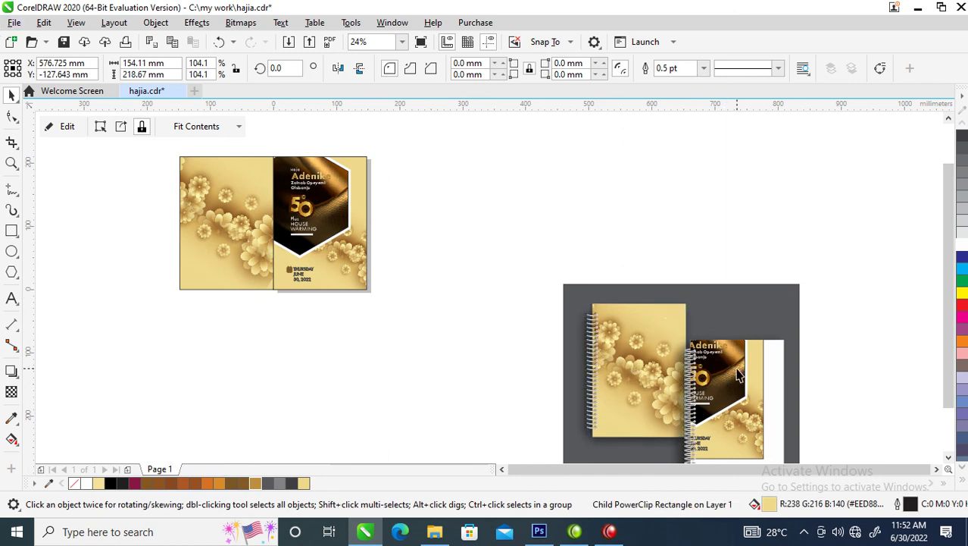
left_click(730, 373)
left_click_drag(731, 372, 751, 385)
left_click_drag(788, 338, 791, 329)
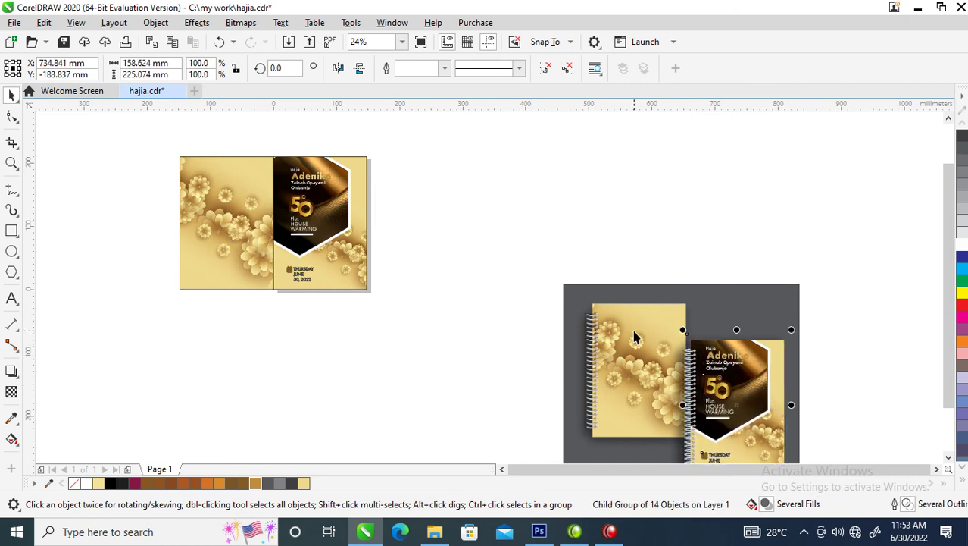
key("z")
left_click_drag(533, 266, 814, 448)
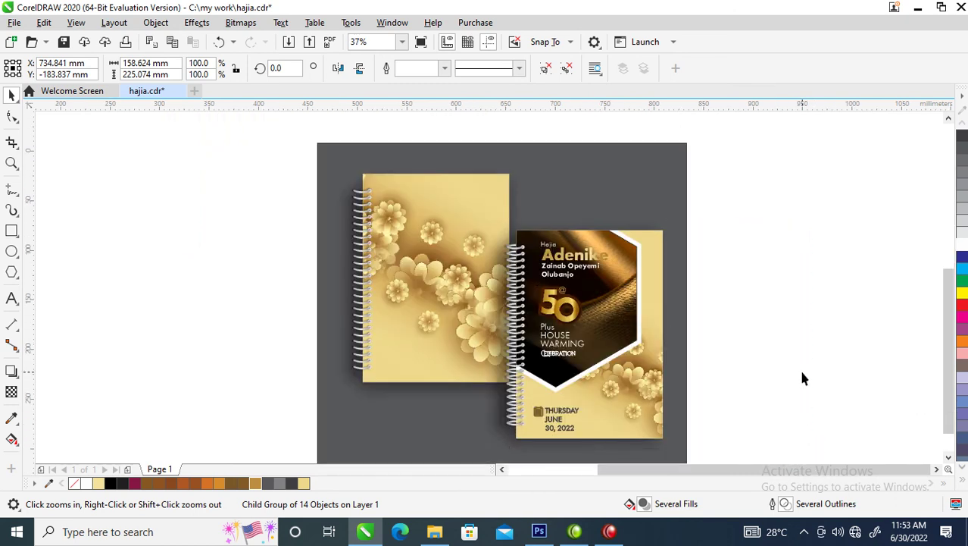
key("space")
left_click(778, 375)
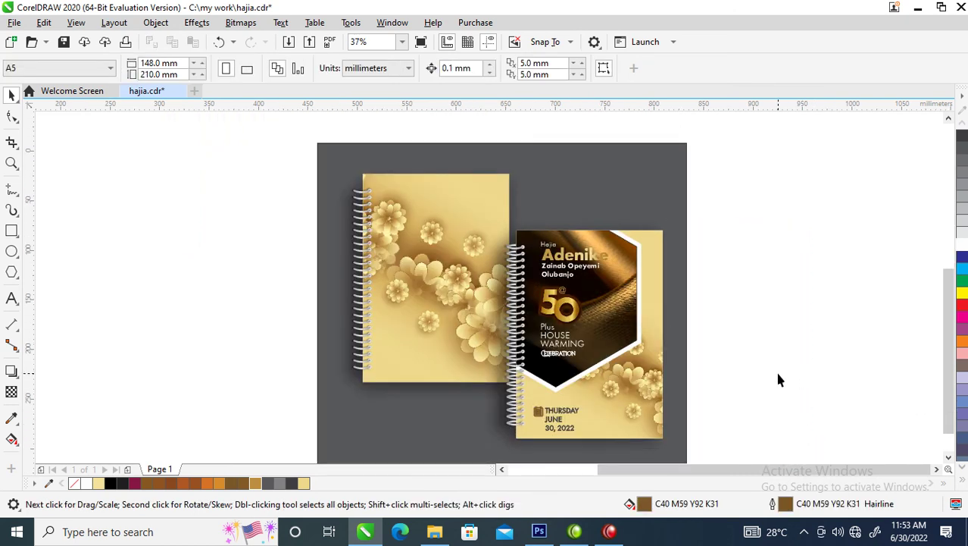